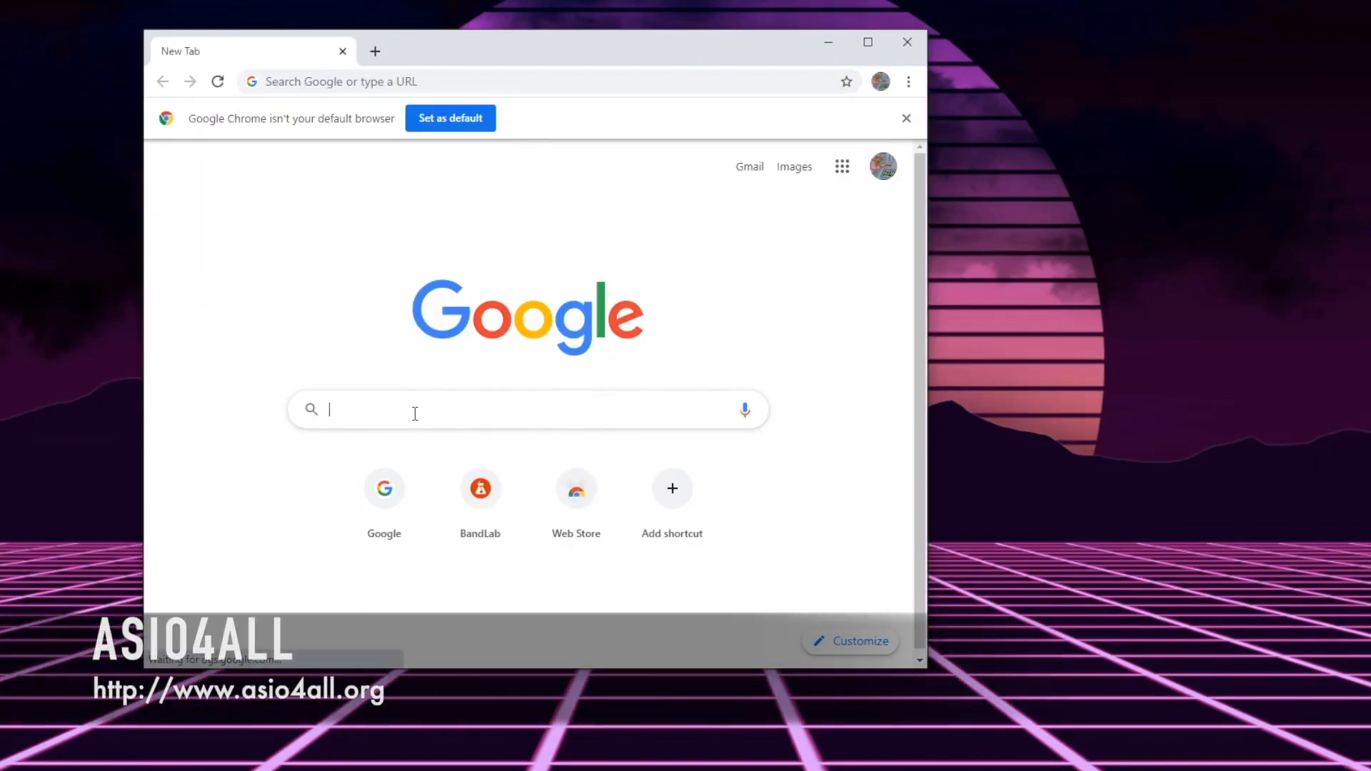
Search the web for asio4all and open the ASIO4ALL website
{"action": "type", "text": "asio4all"}
{"action": "key", "text": "Return"}
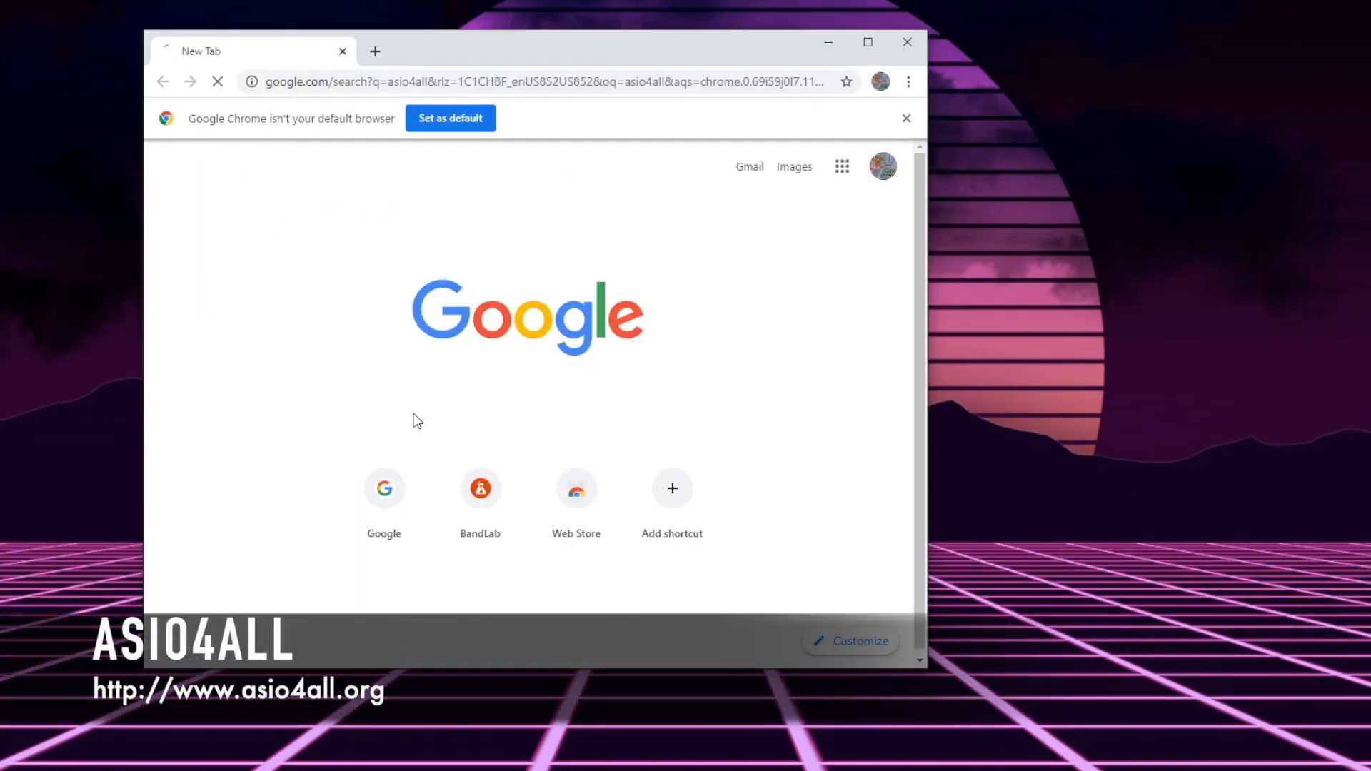
{"action": "left_click", "coordinate": [490, 319]}
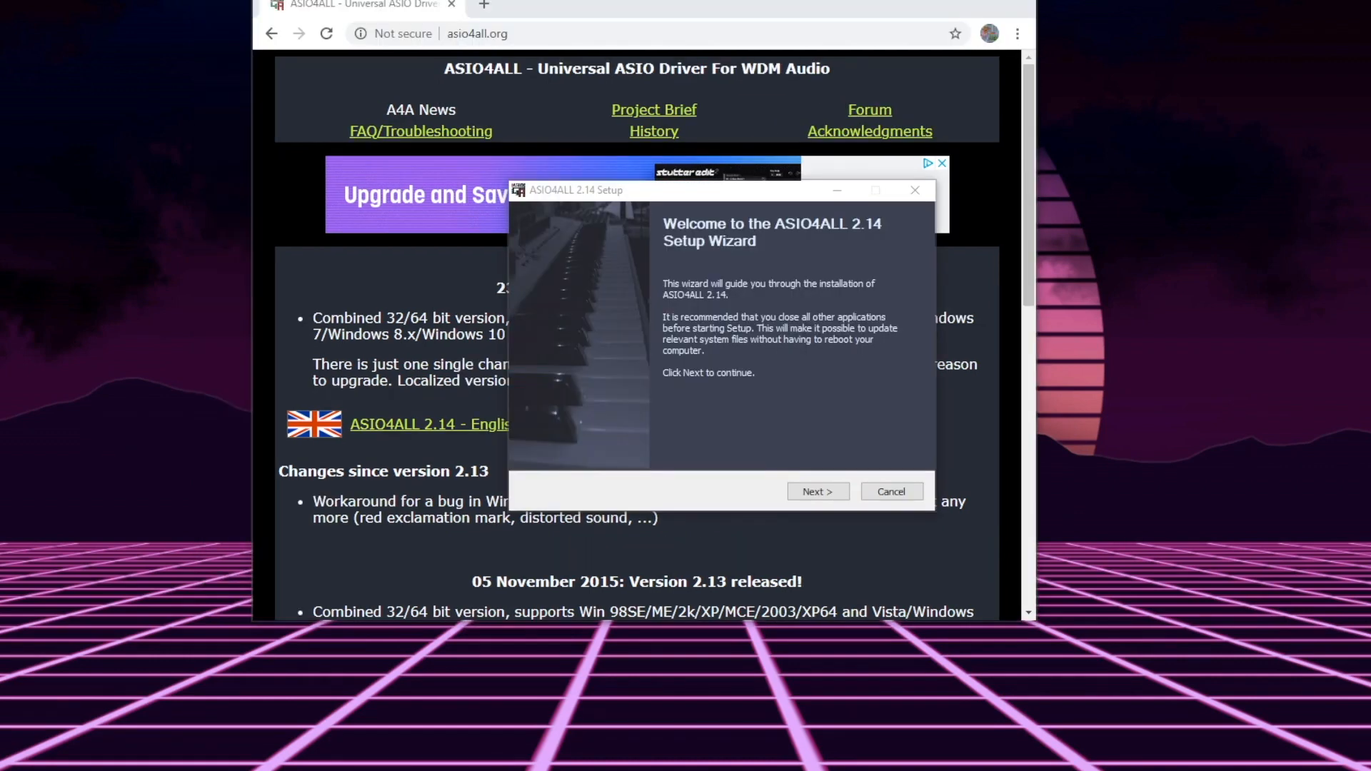
Install ASIO4ALL 2.14, accepting the license and keeping the default components and destination folder
{"action": "left_click", "coordinate": [795, 492]}
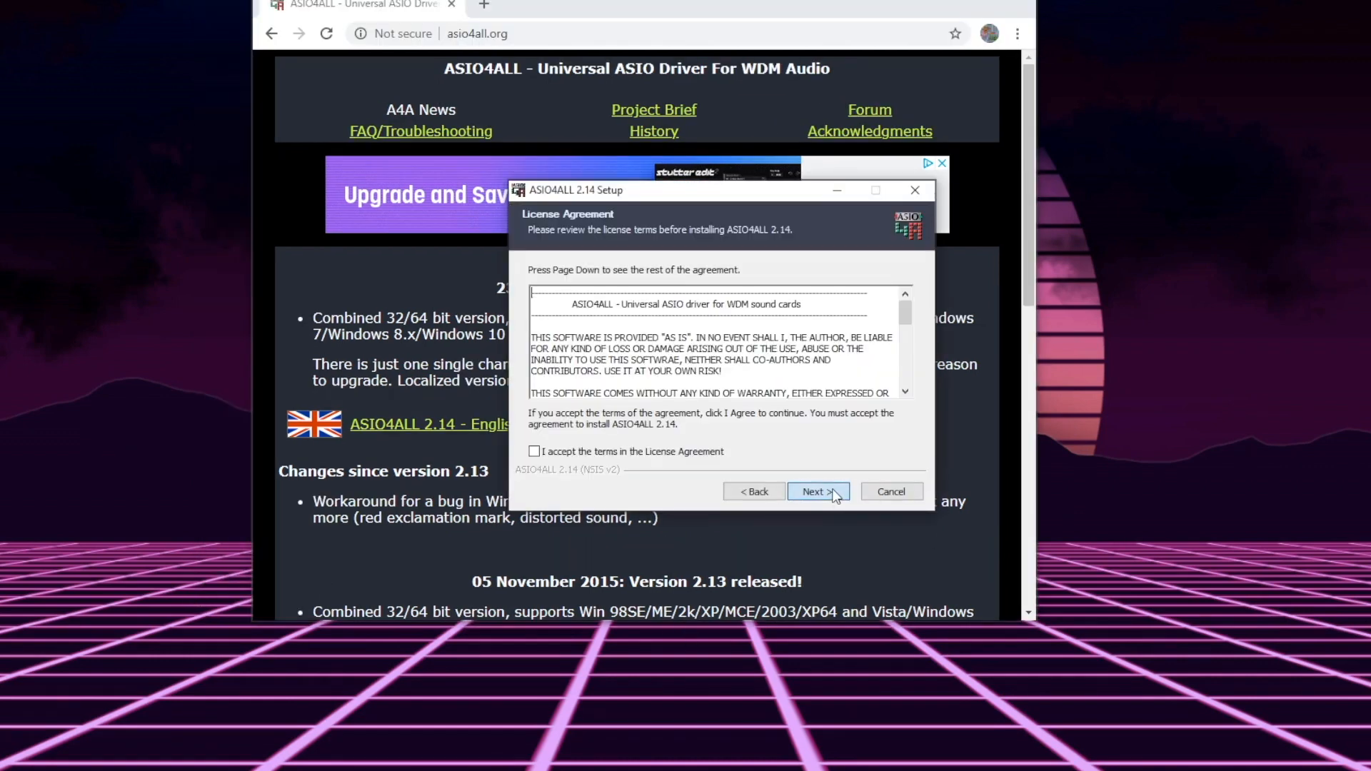
{"action": "left_click", "coordinate": [595, 452]}
{"action": "left_click", "coordinate": [825, 498]}
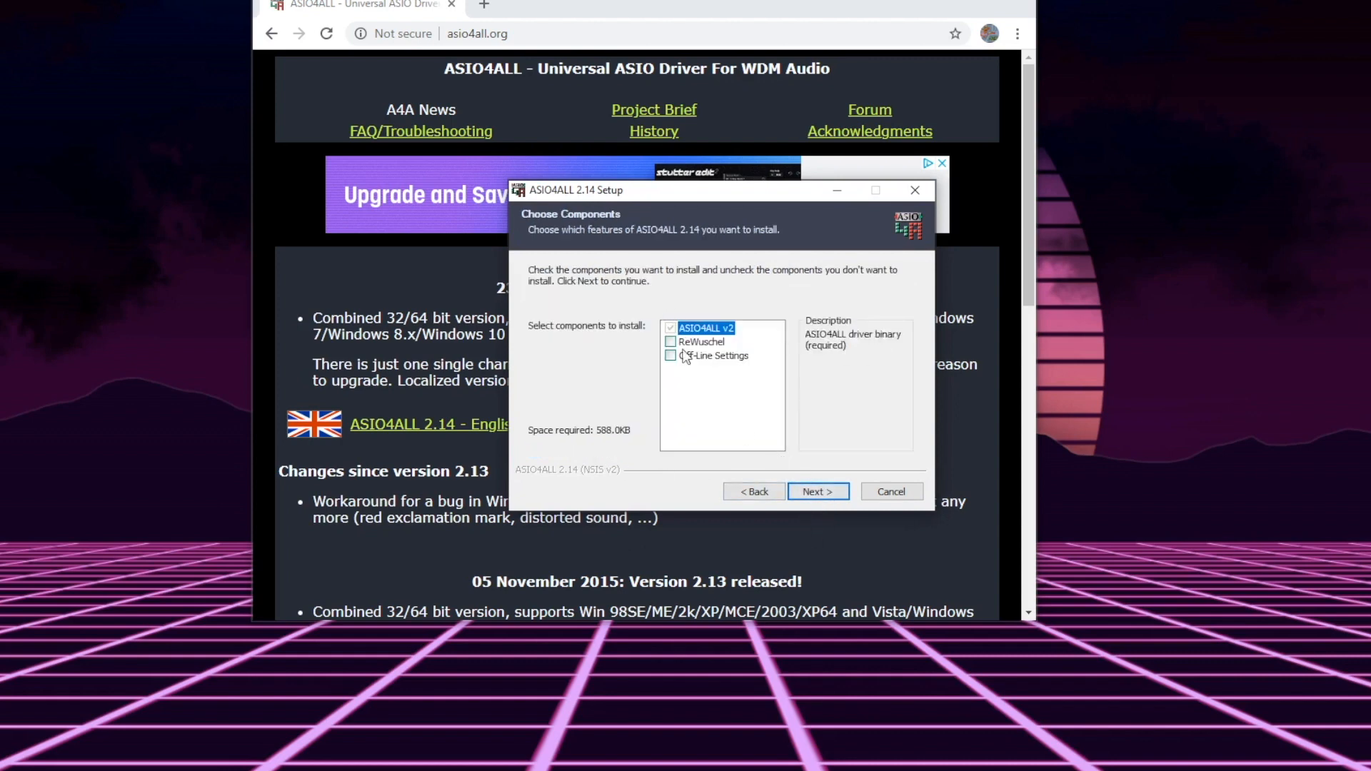
{"action": "left_click", "coordinate": [813, 490]}
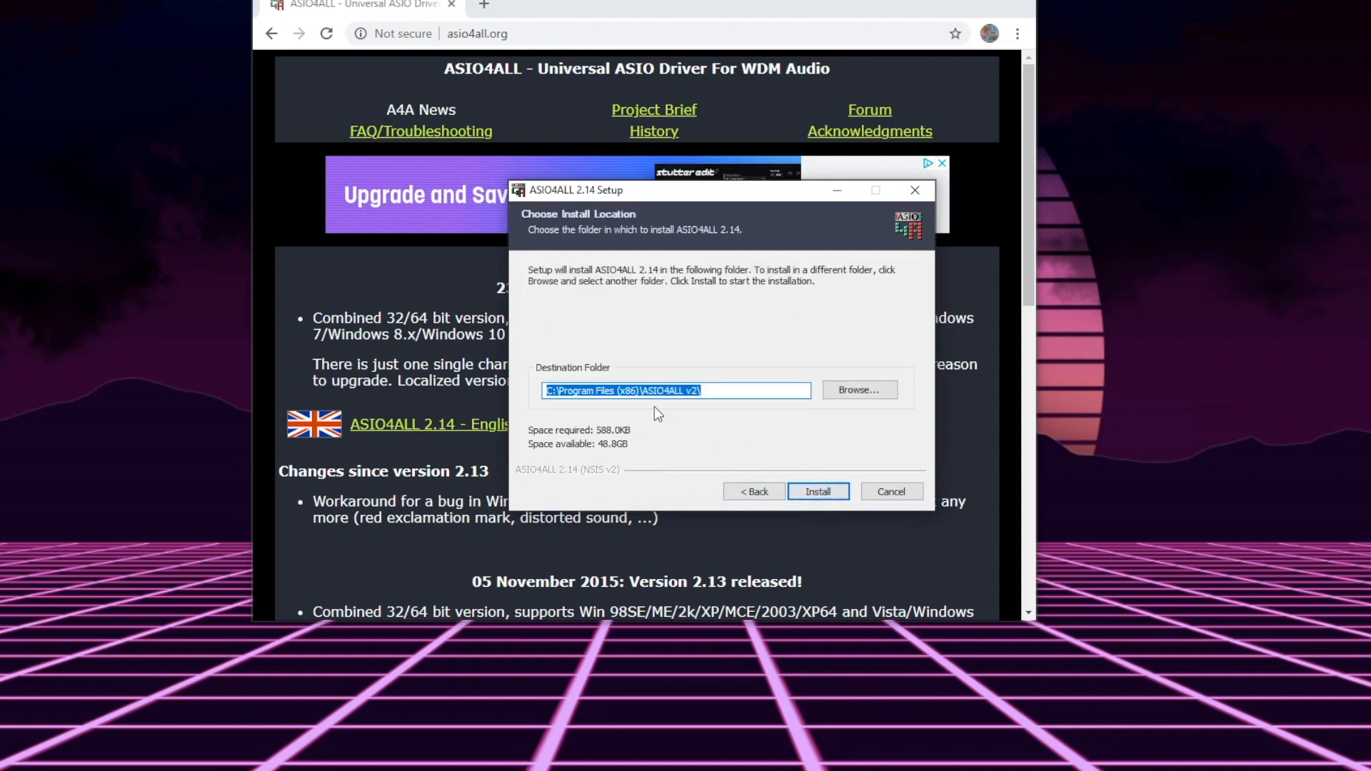
{"action": "left_click", "coordinate": [815, 490]}
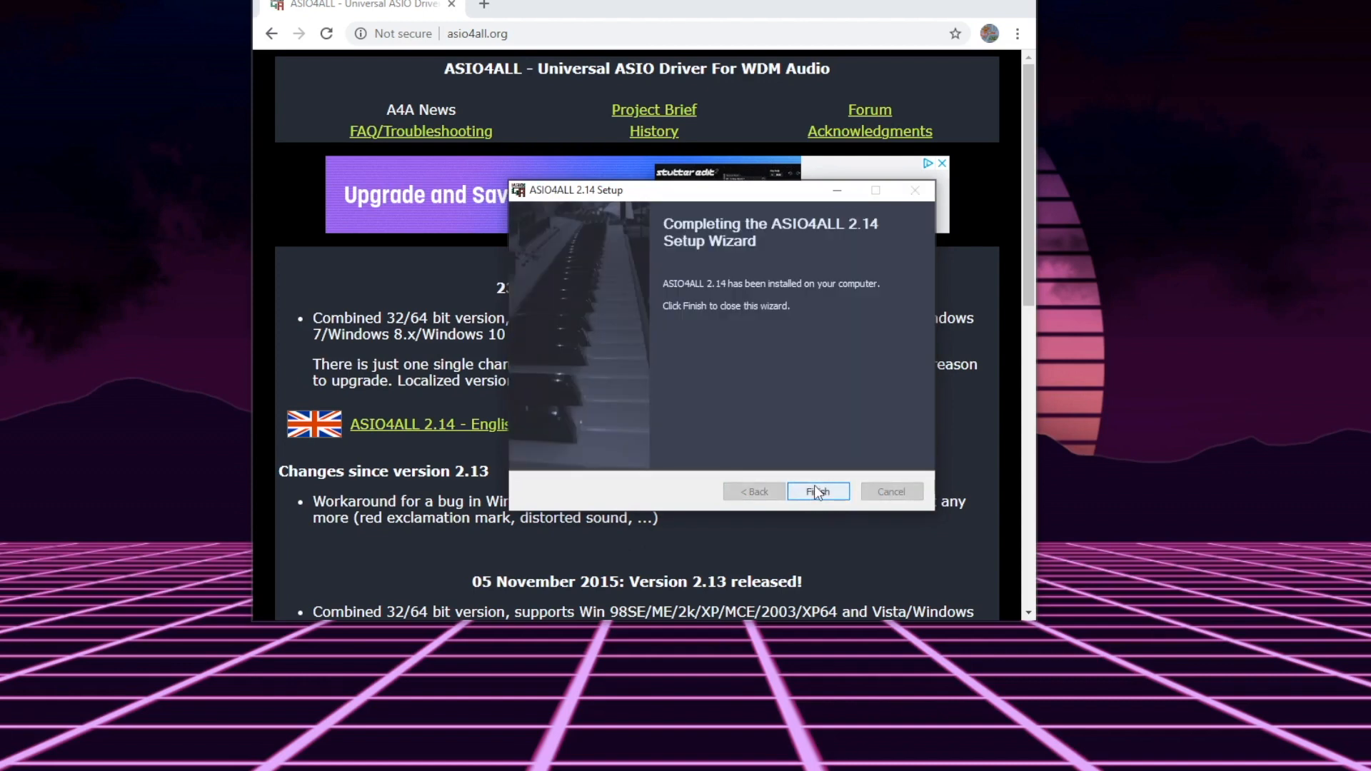
{"action": "left_click", "coordinate": [818, 493]}
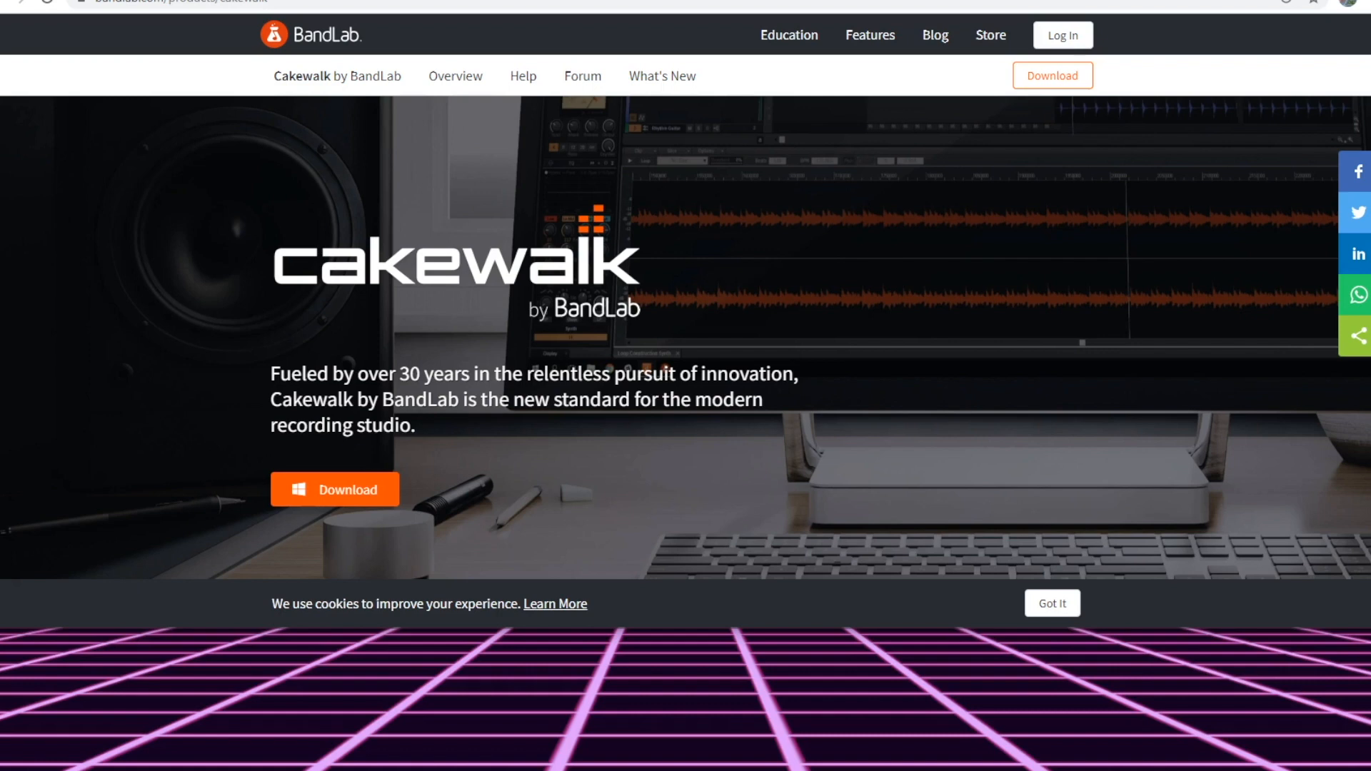
Look through the Cakewalk by BandLab product page, from the introduction to the download section
{"action": "scroll", "coordinate": [685, 357], "scroll_direction": "down", "scroll_amount": 8}
{"action": "scroll", "coordinate": [686, 357], "scroll_direction": "up", "scroll_amount": 7}
{"action": "scroll", "coordinate": [686, 357], "scroll_direction": "down", "scroll_amount": 1}
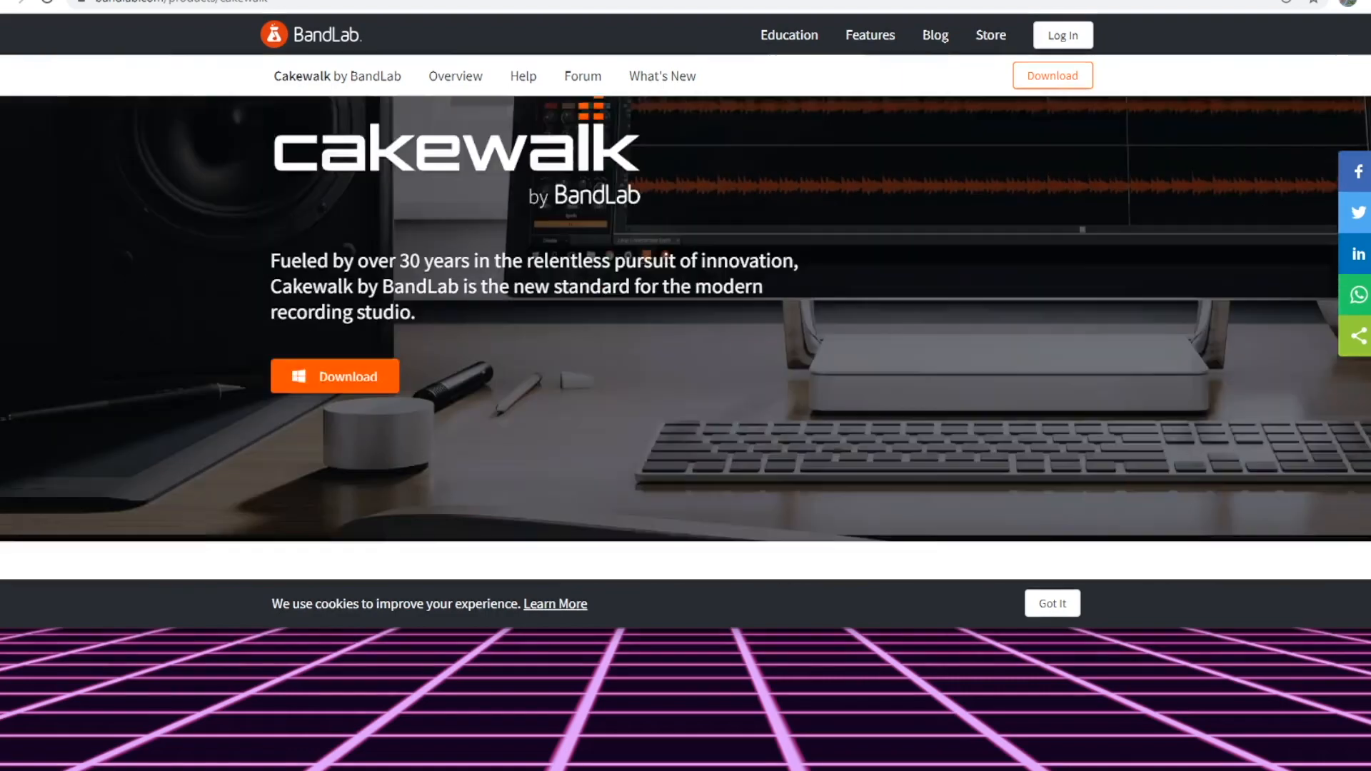
{"action": "scroll", "coordinate": [1367, 359], "scroll_direction": "down", "scroll_amount": 15}
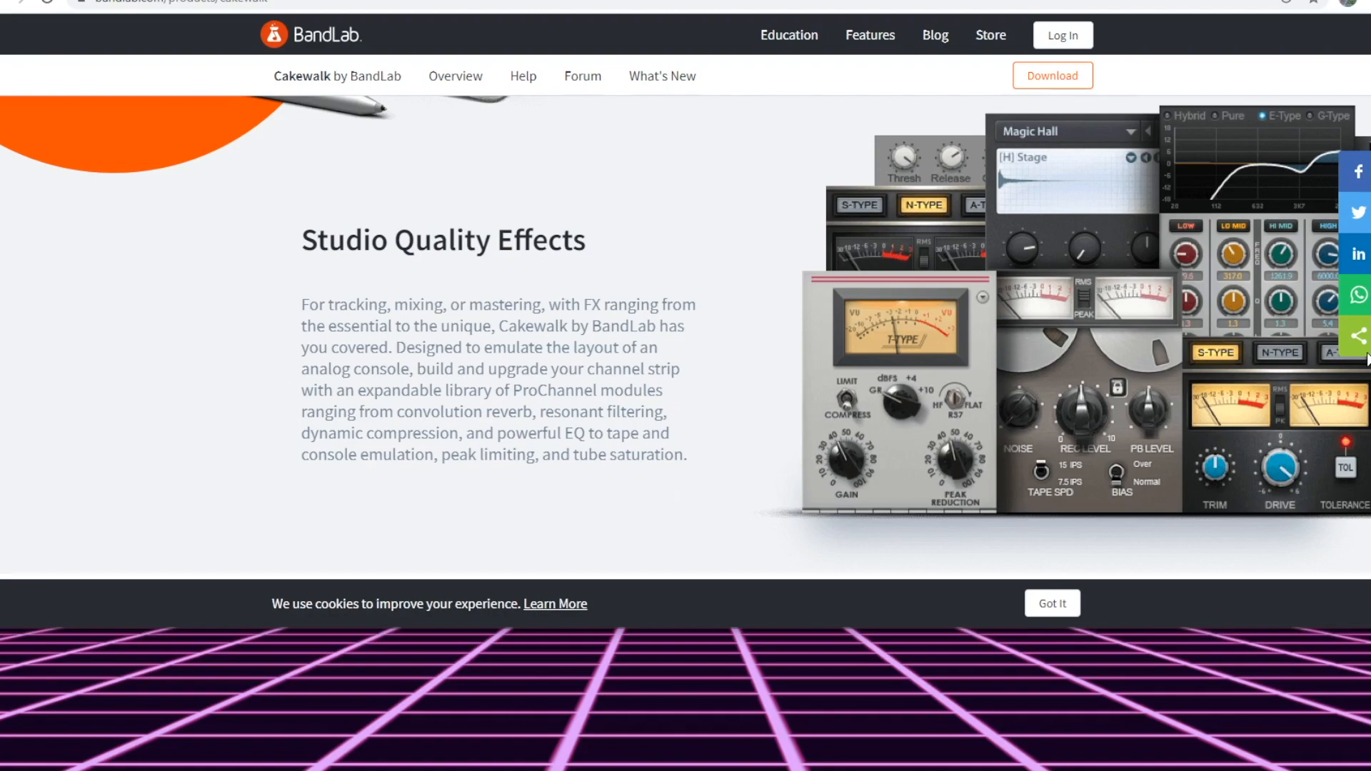
{"action": "scroll", "coordinate": [1367, 359], "scroll_direction": "down", "scroll_amount": 15}
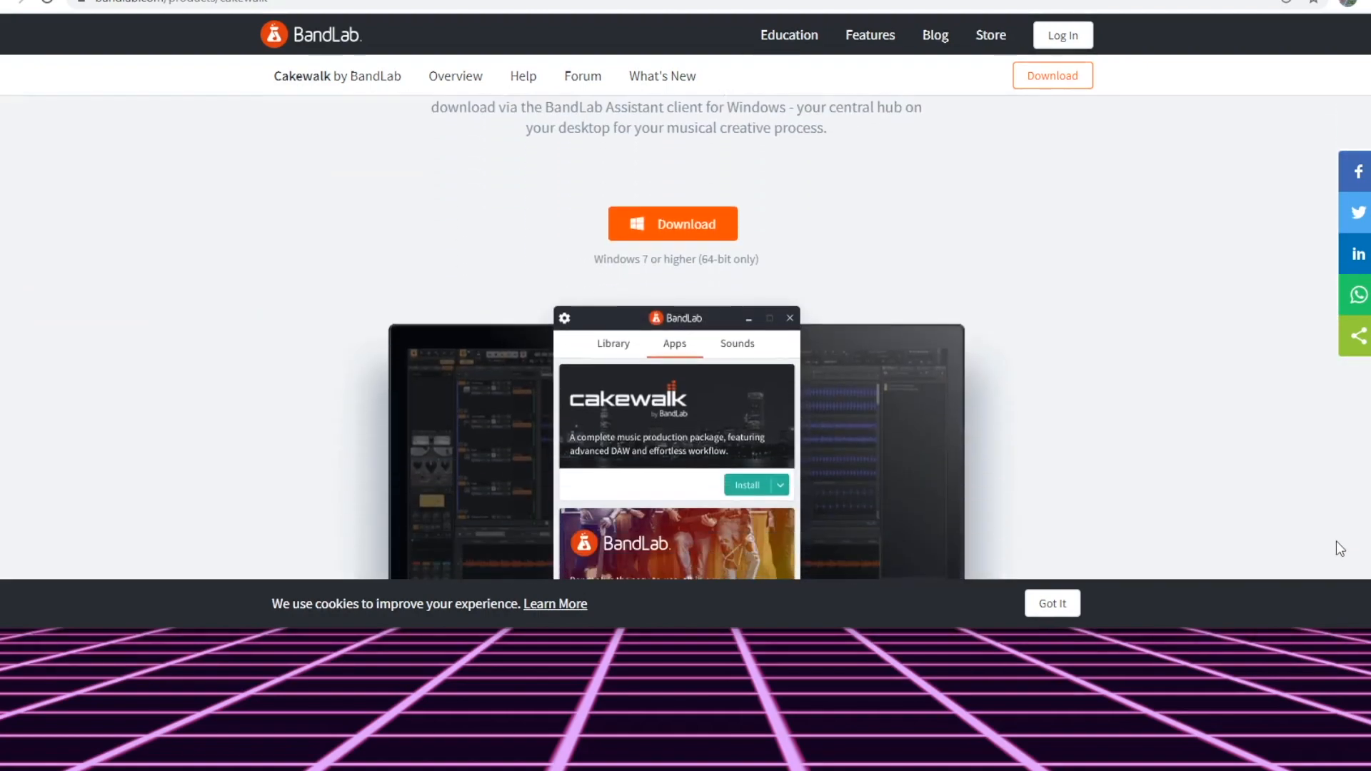
{"action": "mouse_move", "coordinate": [1337, 542]}
{"action": "left_mouse_down"}
{"action": "mouse_move", "coordinate": [1334, 564]}
{"action": "mouse_move", "coordinate": [1356, 76]}
{"action": "mouse_move", "coordinate": [1330, 565]}
{"action": "mouse_move", "coordinate": [1356, 532]}
{"action": "mouse_move", "coordinate": [1350, 554]}
{"action": "left_mouse_up"}
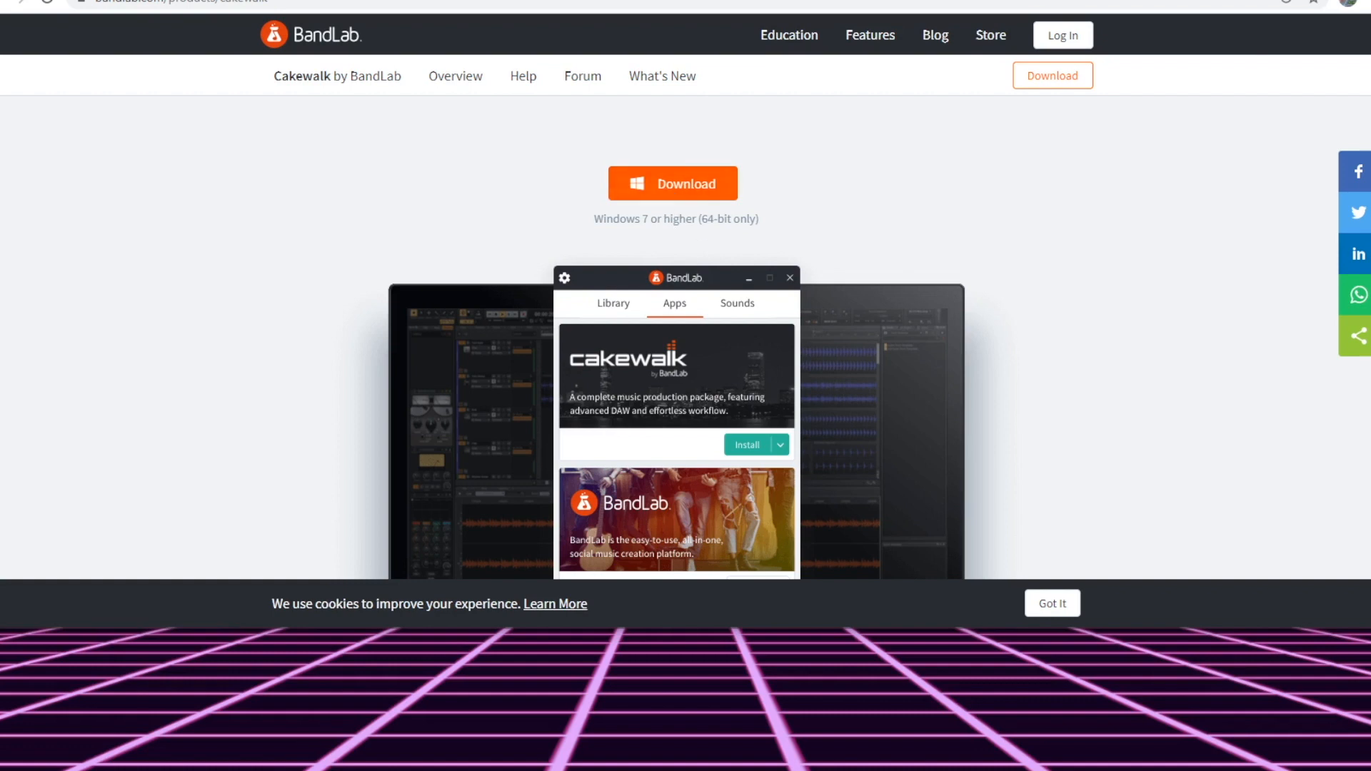
{"action": "scroll", "coordinate": [900, 292], "scroll_direction": "down", "scroll_amount": 3}
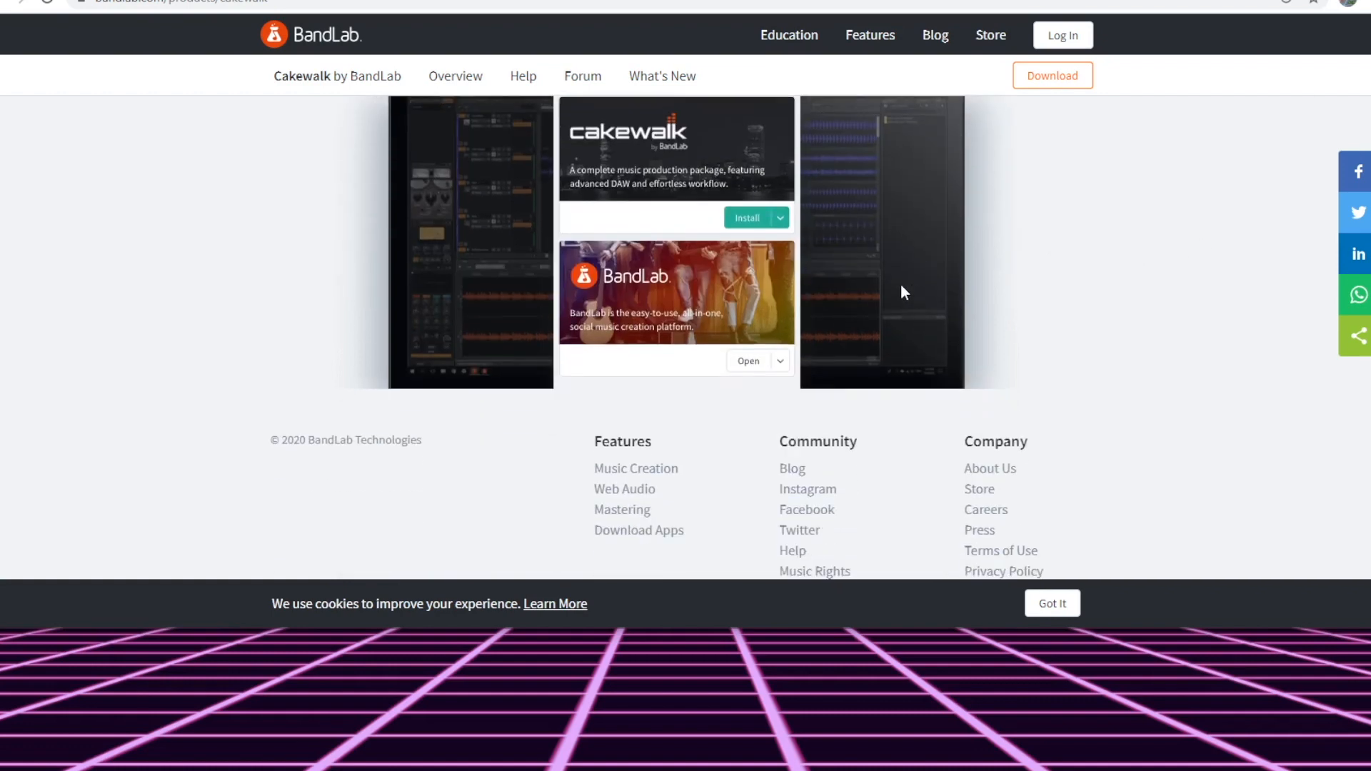
{"action": "scroll", "coordinate": [900, 286], "scroll_direction": "up", "scroll_amount": 4}
{"action": "scroll", "coordinate": [873, 324], "scroll_direction": "down", "scroll_amount": 2}
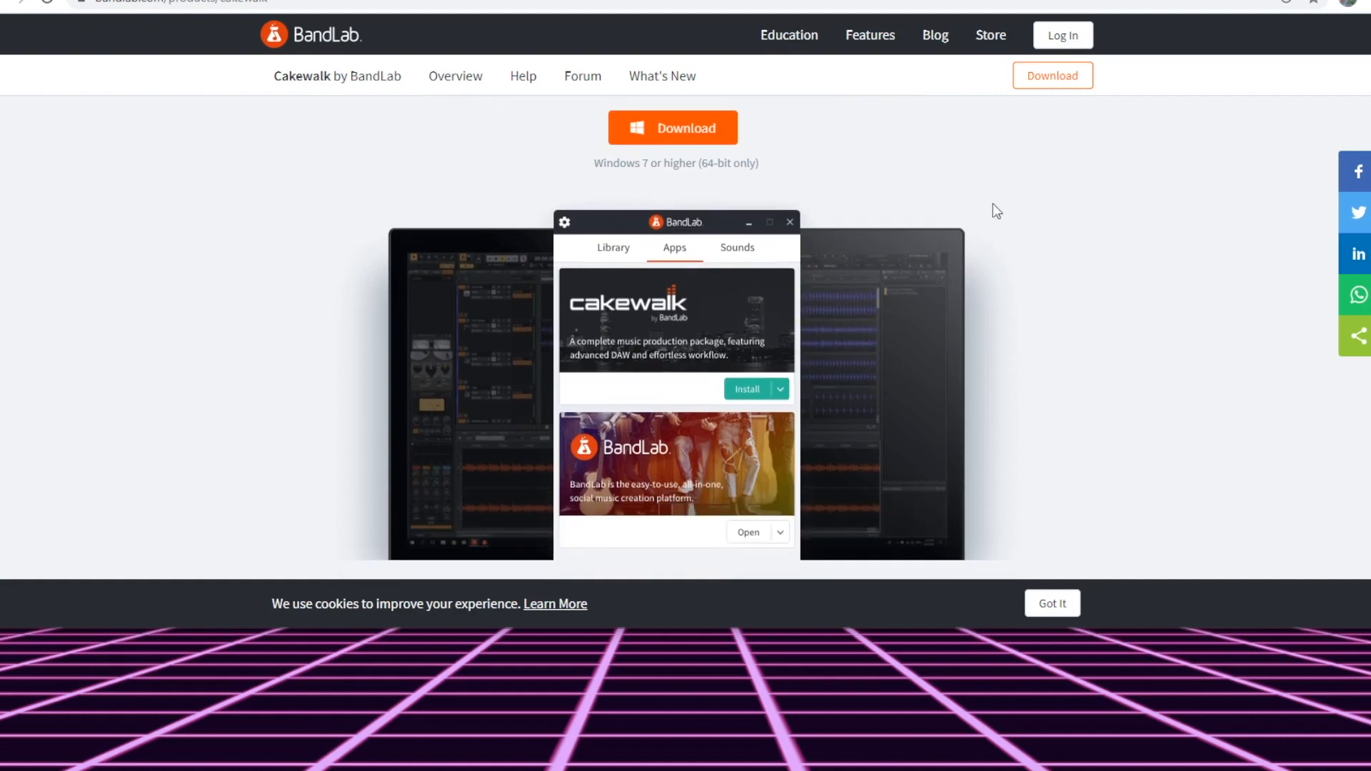
{"action": "scroll", "coordinate": [714, 324], "scroll_direction": "down", "scroll_amount": 1}
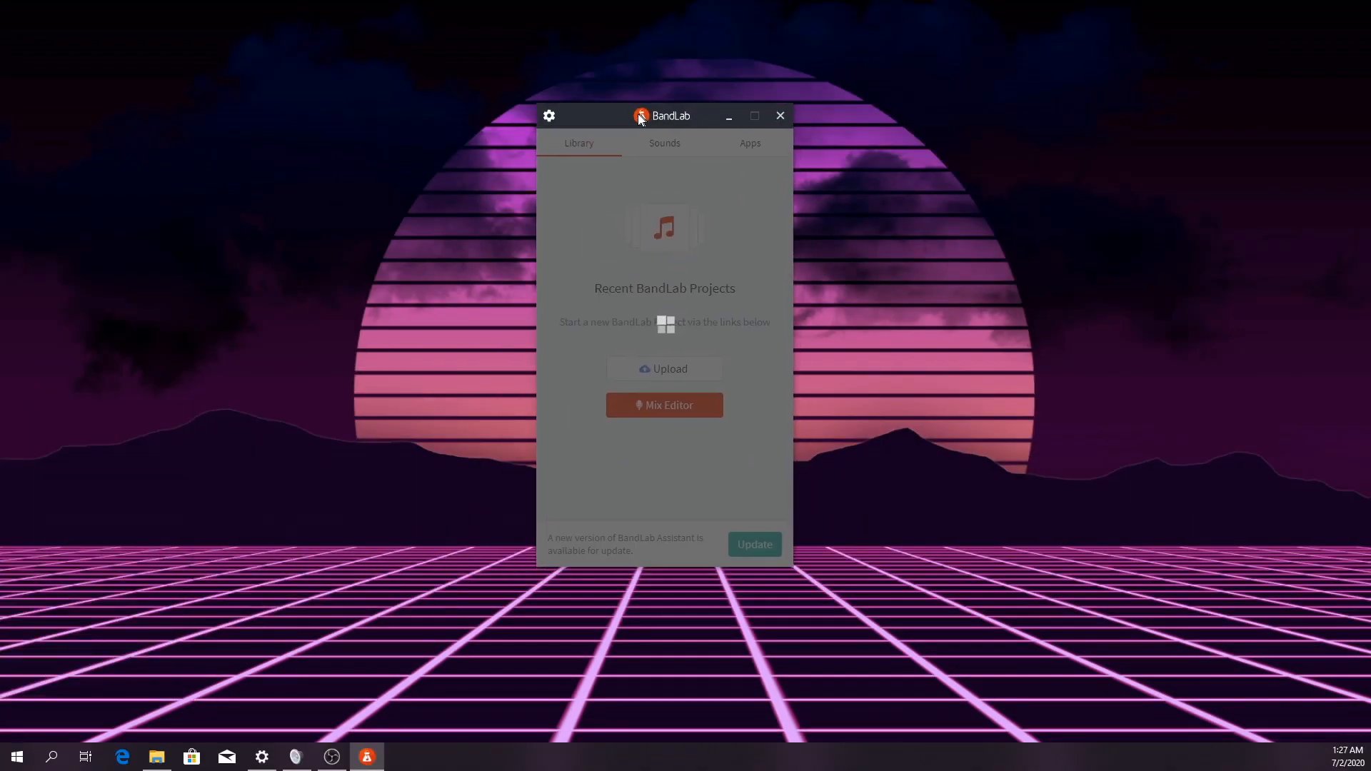
Launch Cakewalk from the apps in BandLab Assistant and create a new project from the Basic.cwt template
{"action": "left_click_drag", "start_coordinate": [552, 137], "coordinate": [626, 128]}
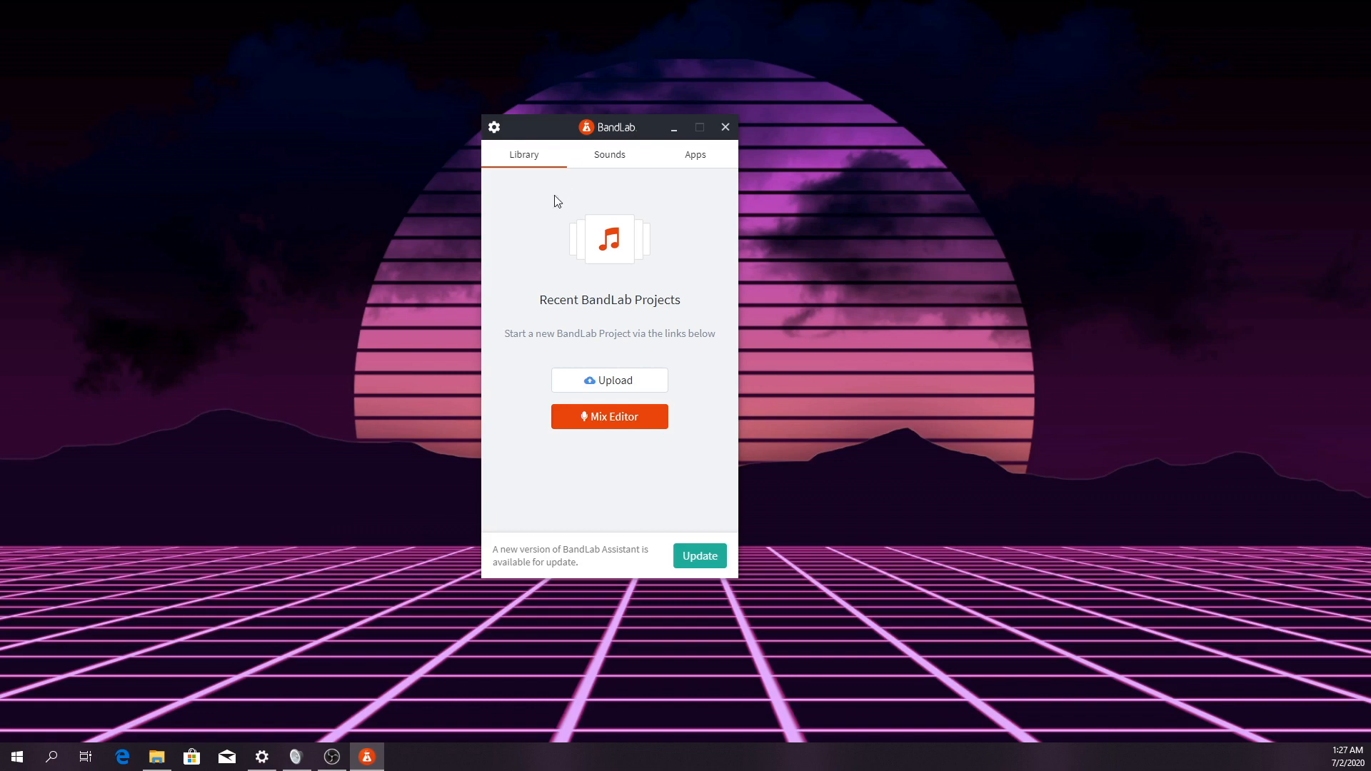
{"action": "left_click", "coordinate": [691, 156]}
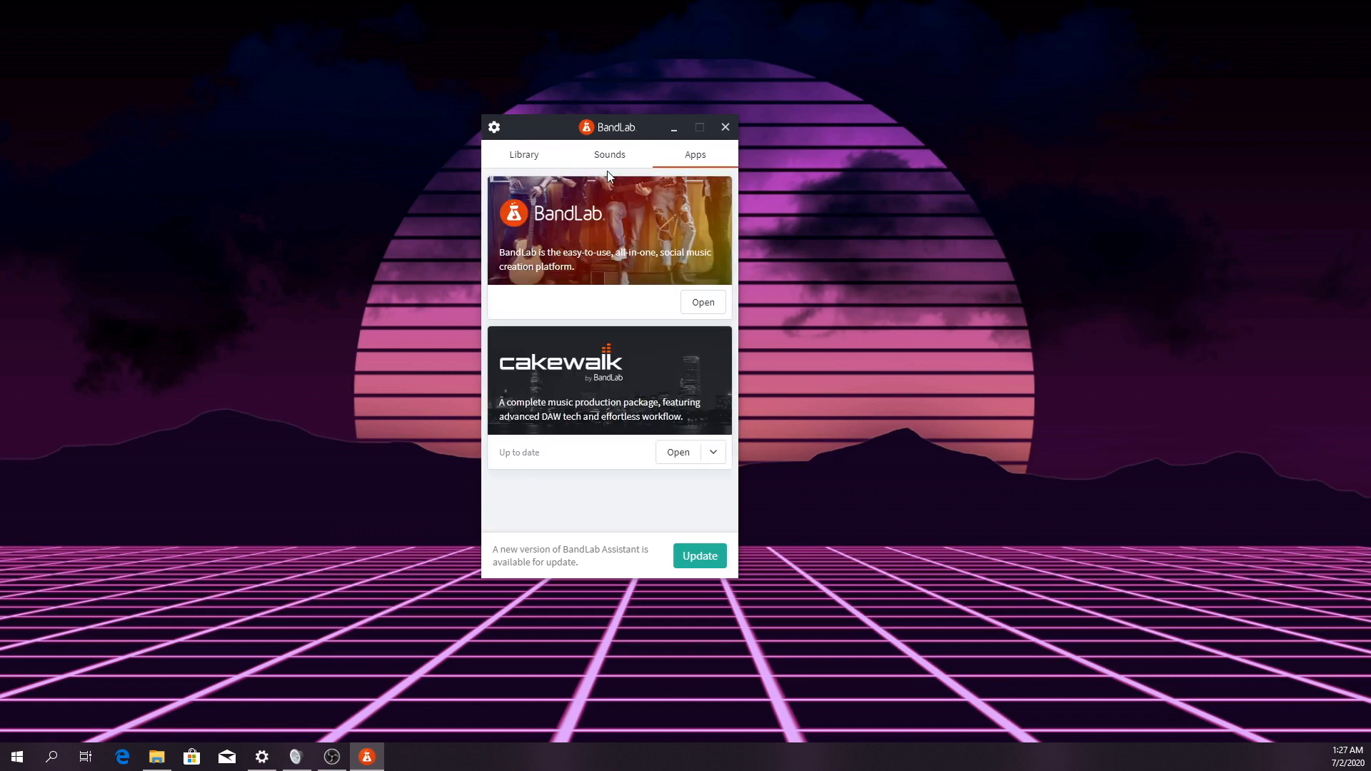
{"action": "left_click_drag", "start_coordinate": [650, 128], "coordinate": [723, 110]}
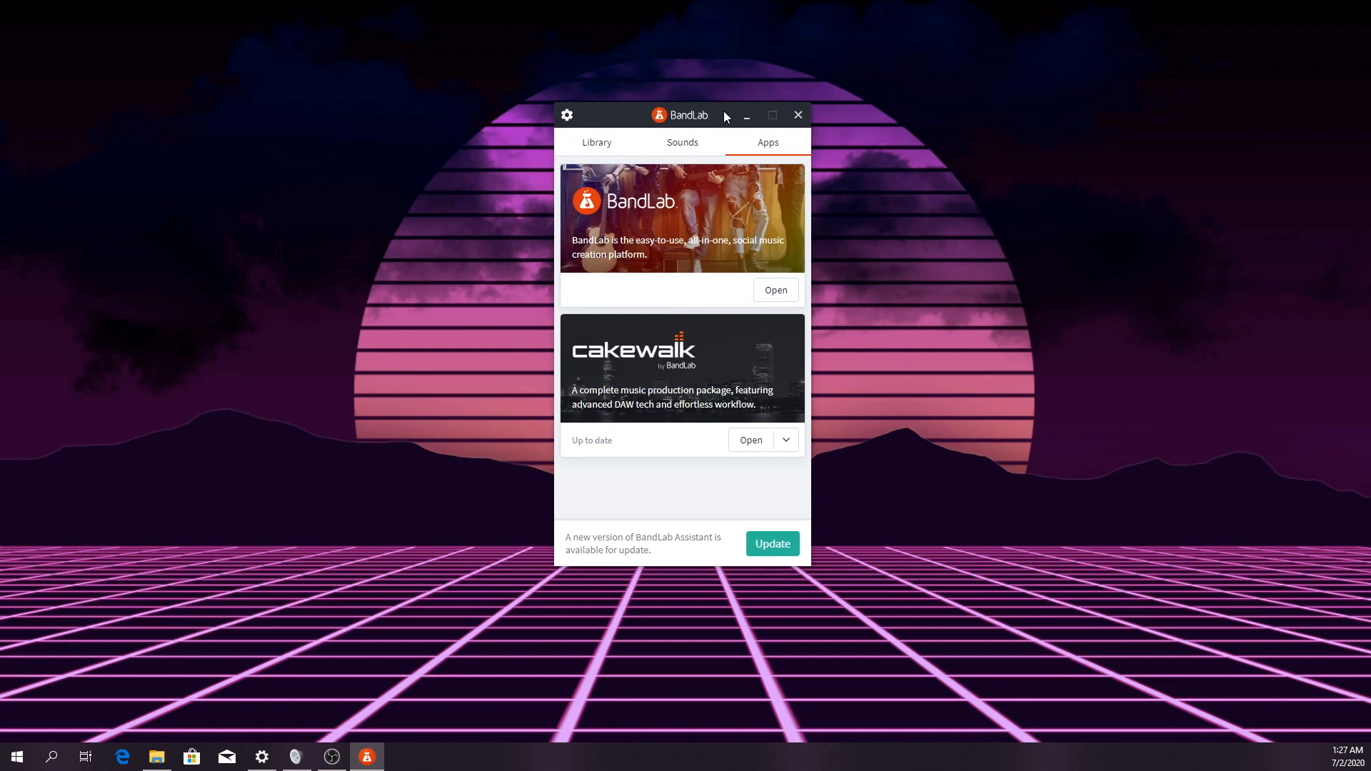
{"action": "left_click", "coordinate": [780, 439]}
{"action": "left_click", "coordinate": [702, 497]}
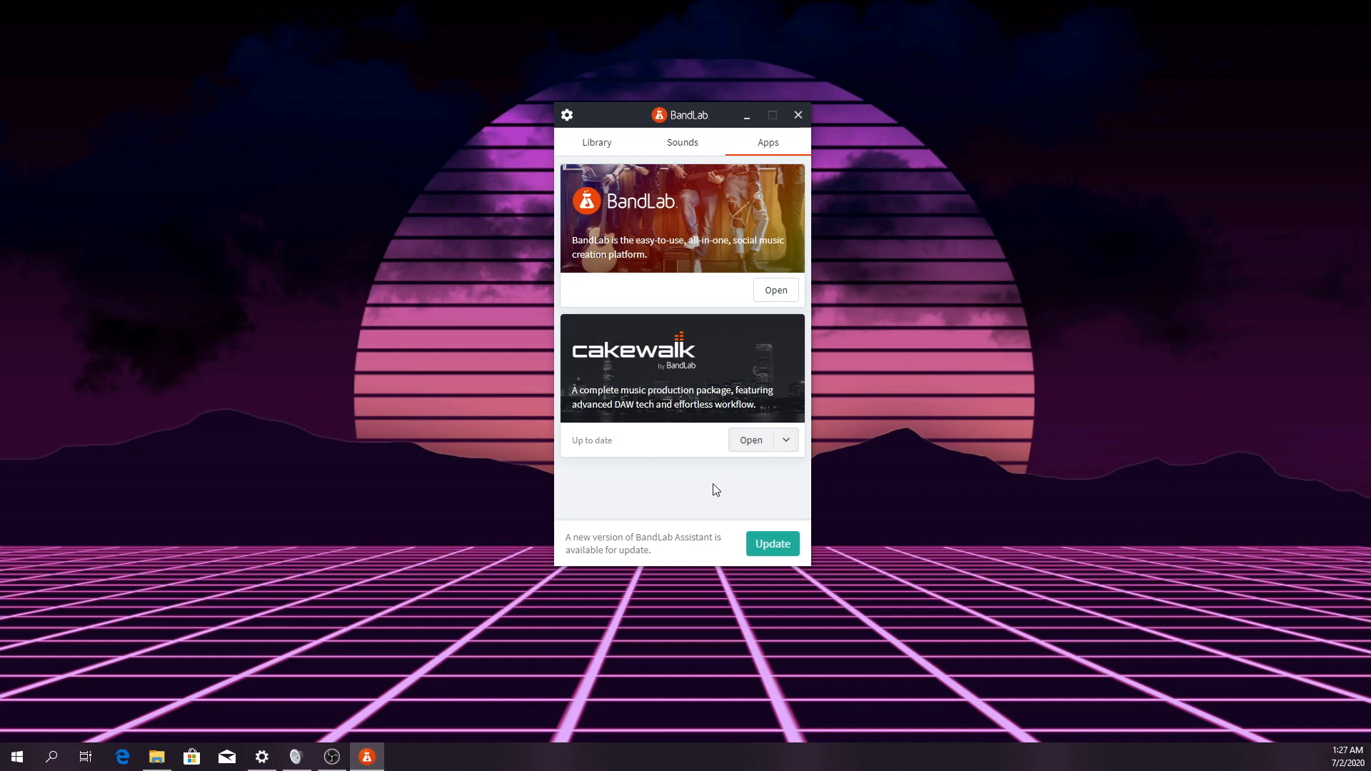
{"action": "left_click", "coordinate": [752, 441]}
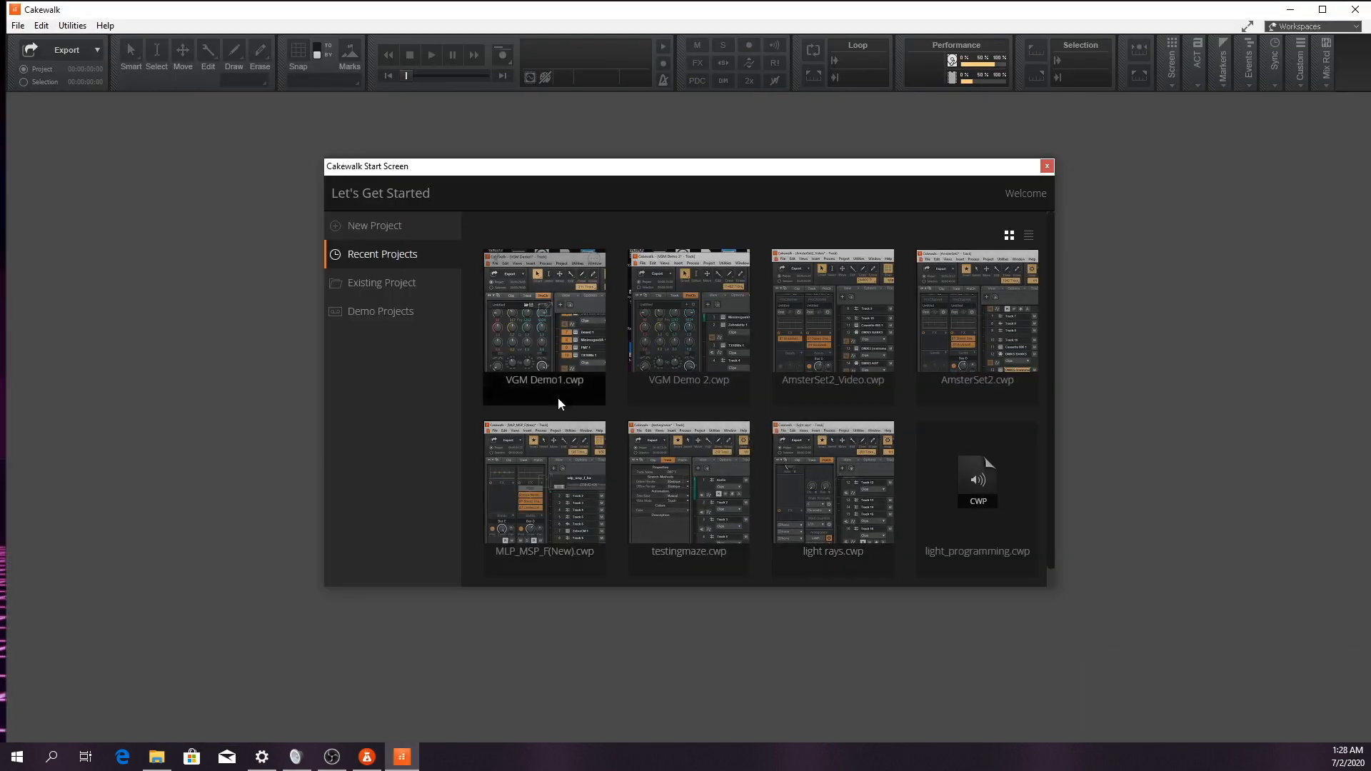
{"action": "left_click", "coordinate": [406, 227]}
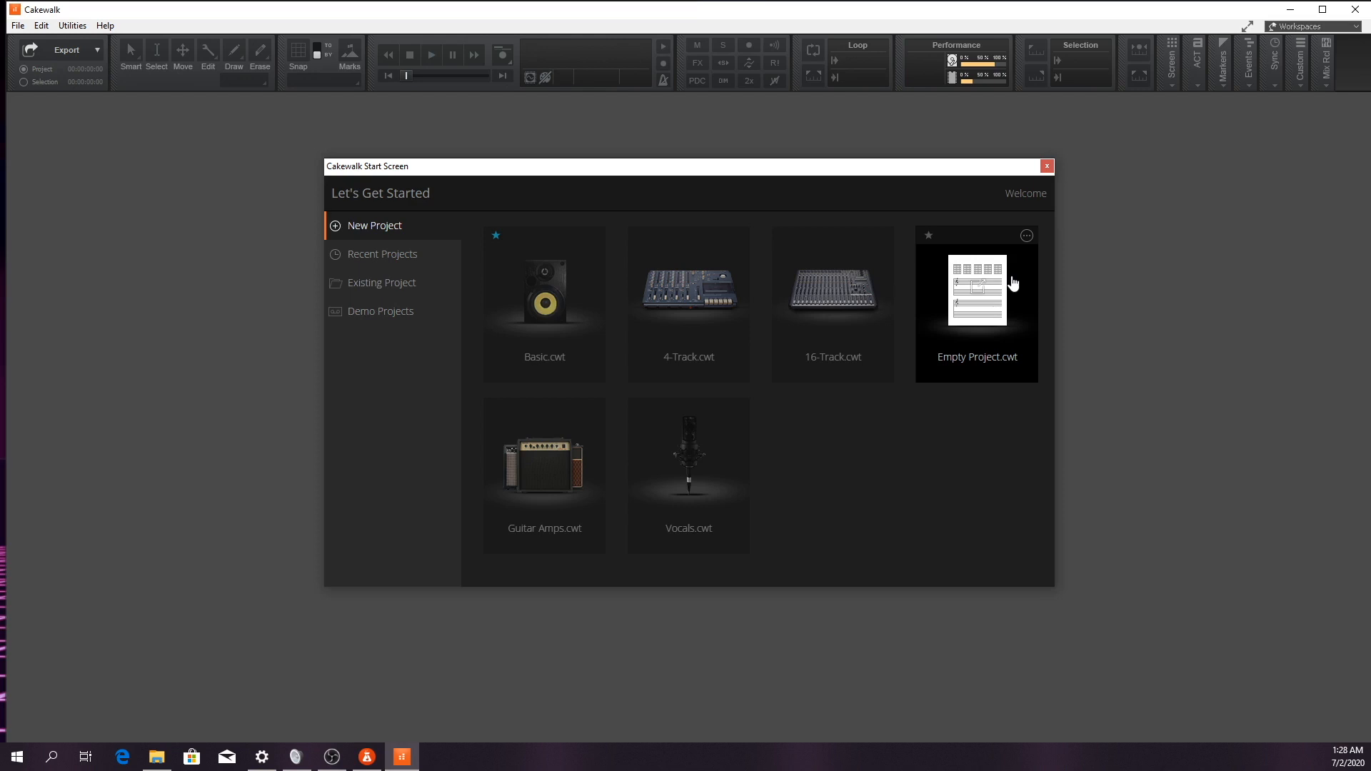
{"action": "left_click", "coordinate": [560, 358]}
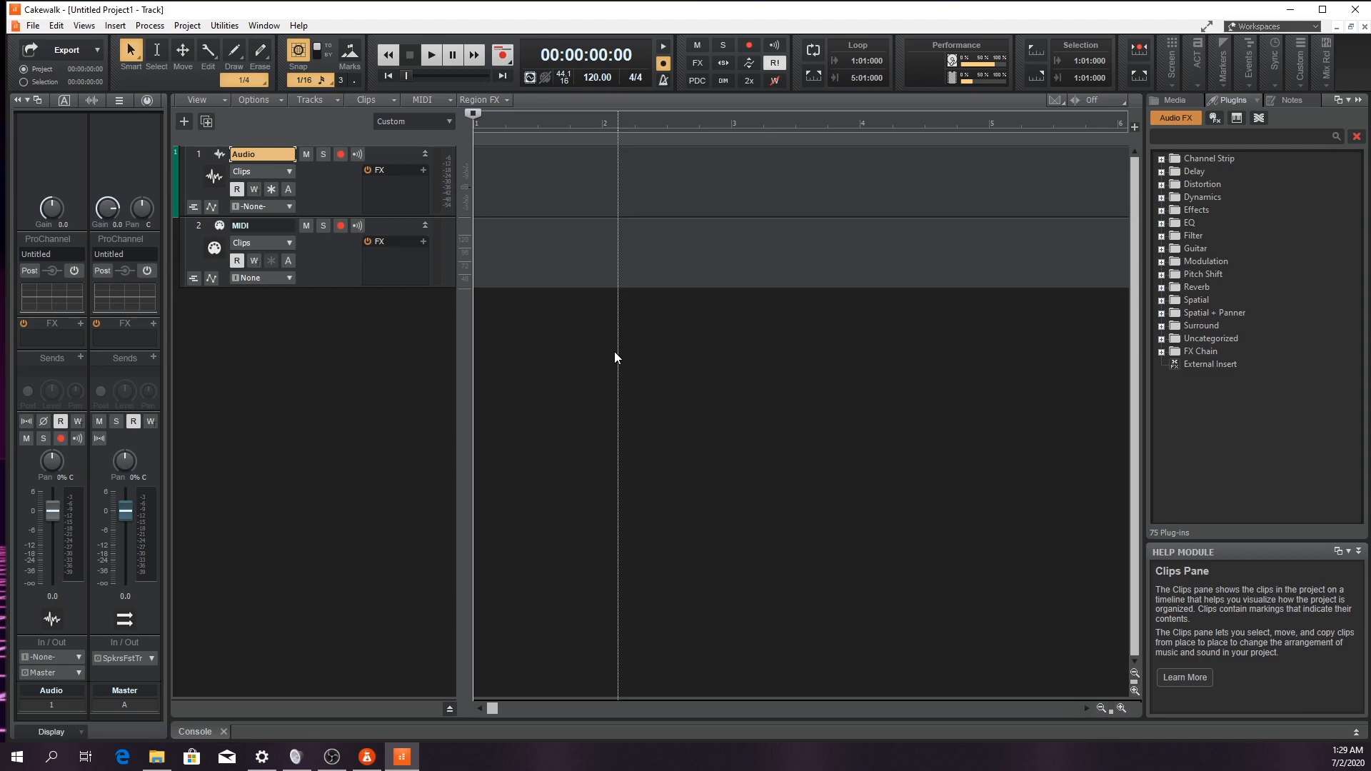
Open Cakewalk's preferences and bring up the audio playback and recording settings
{"action": "left_click", "coordinate": [55, 24]}
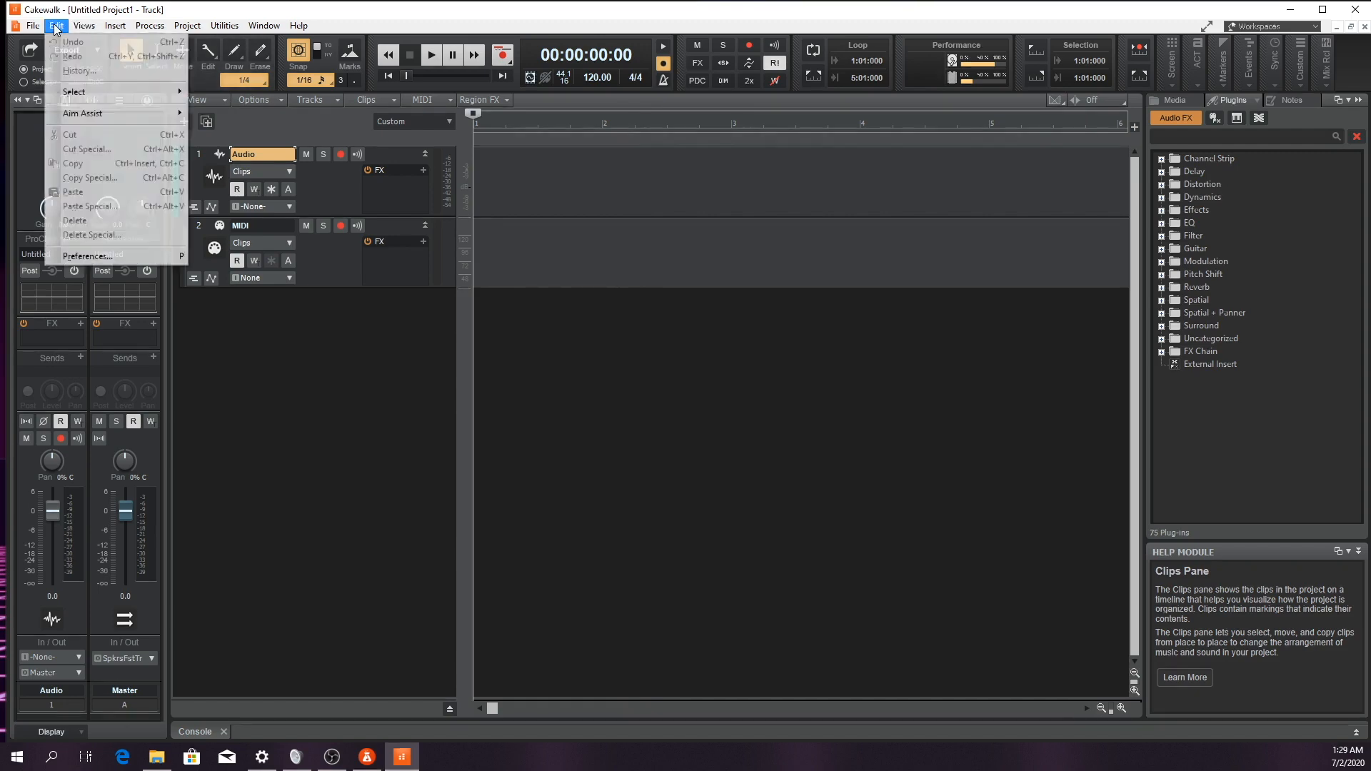
{"action": "left_click", "coordinate": [86, 258]}
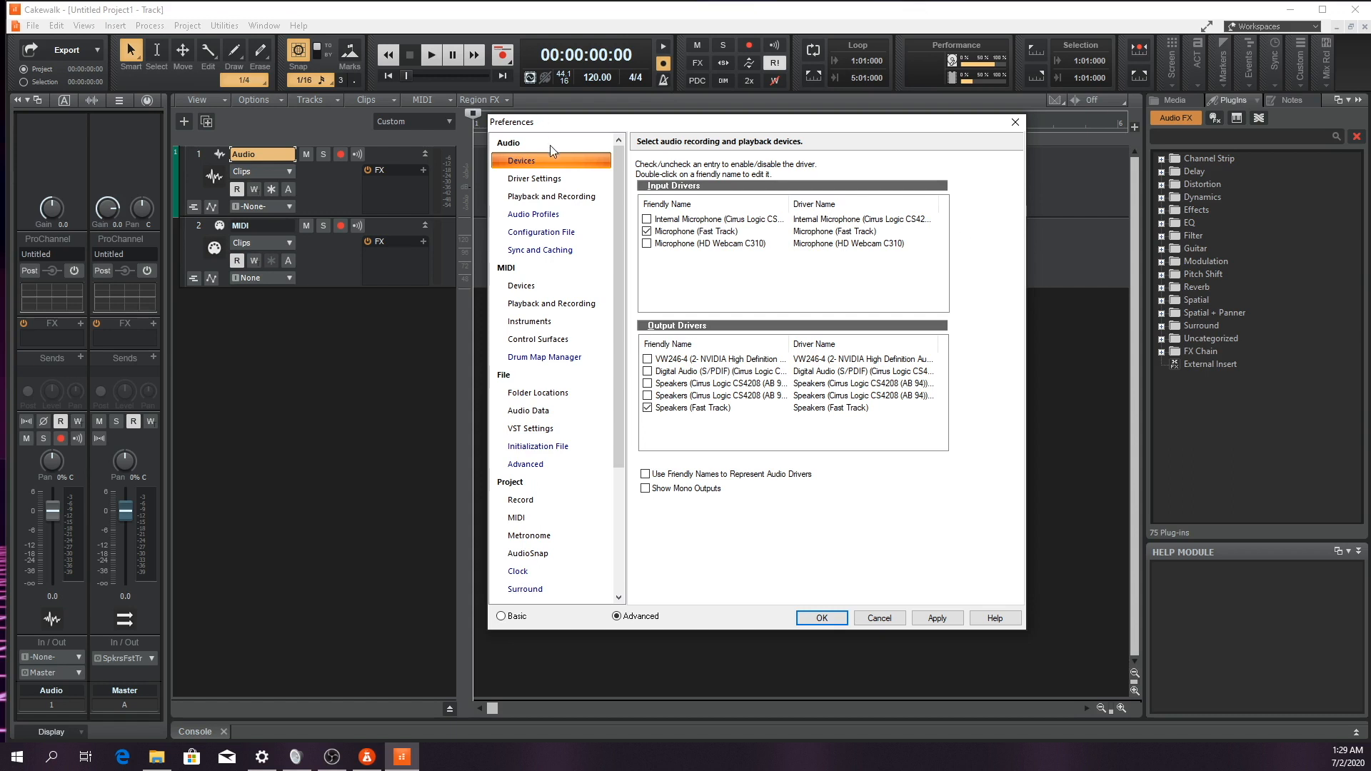
{"action": "left_click", "coordinate": [541, 179]}
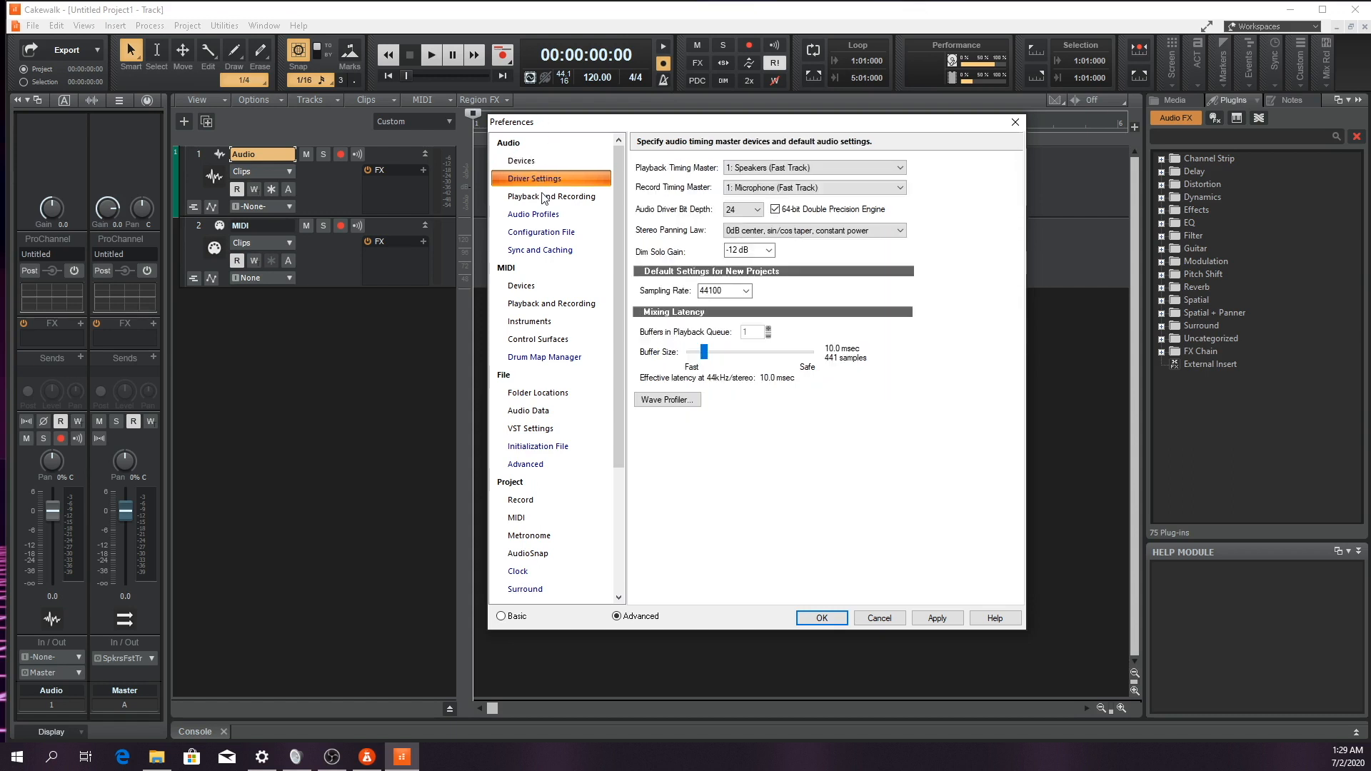
{"action": "left_click", "coordinate": [533, 197]}
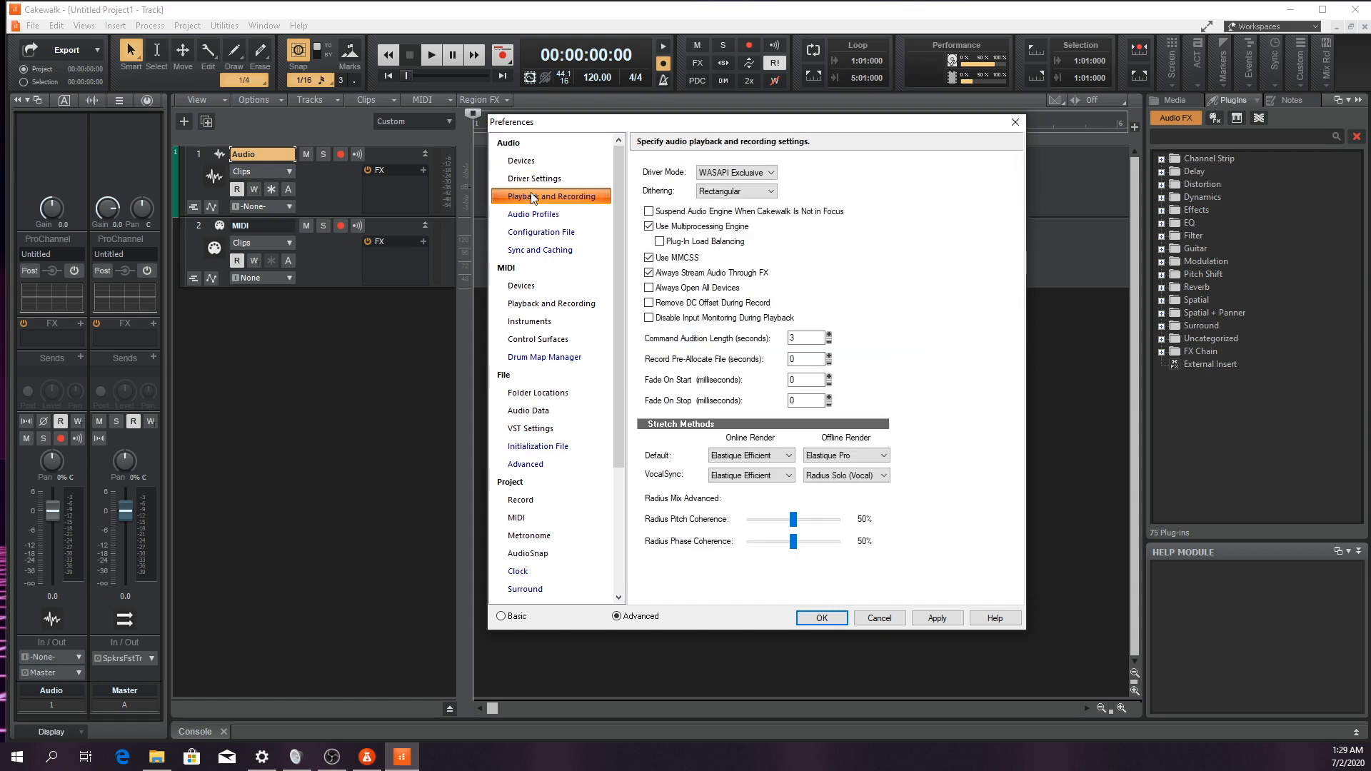
Set the audio driver mode to ASIO
{"action": "left_click", "coordinate": [773, 173]}
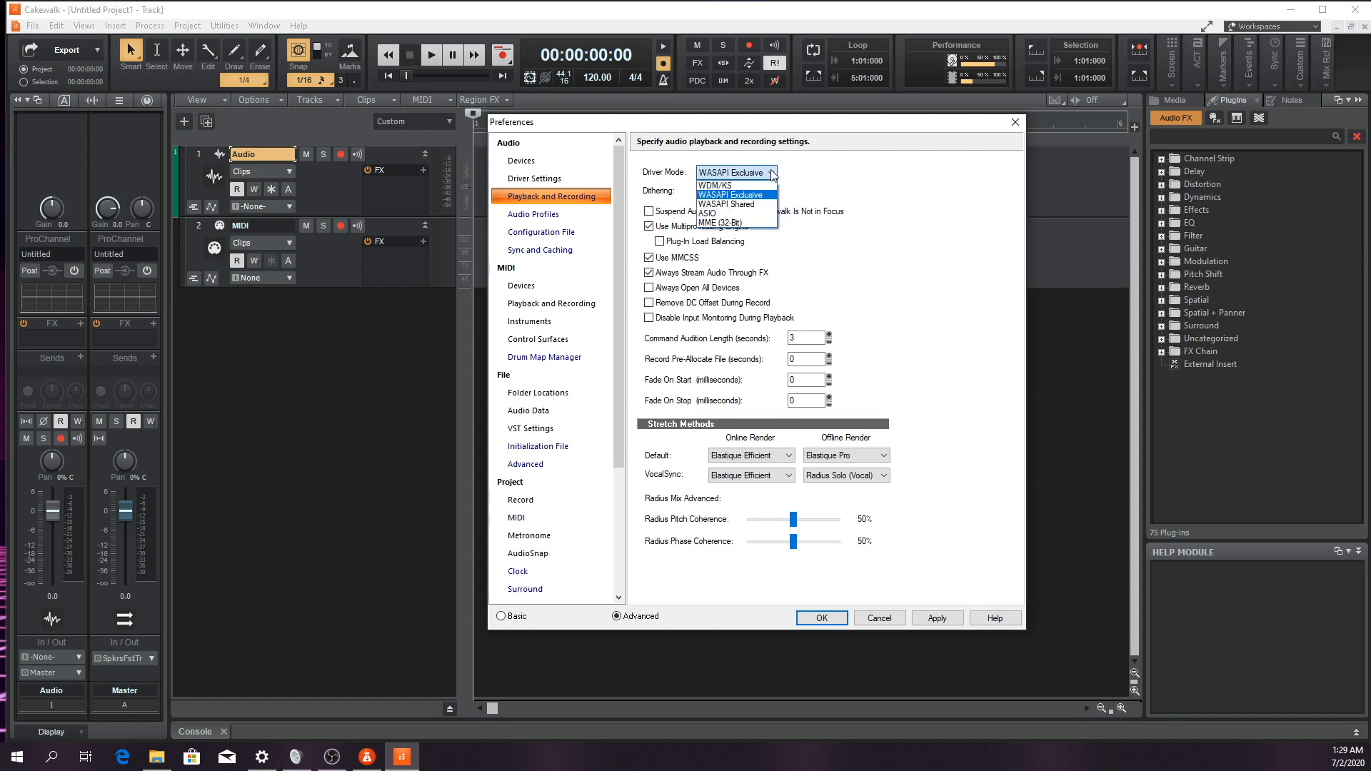
{"action": "left_click", "coordinate": [707, 213]}
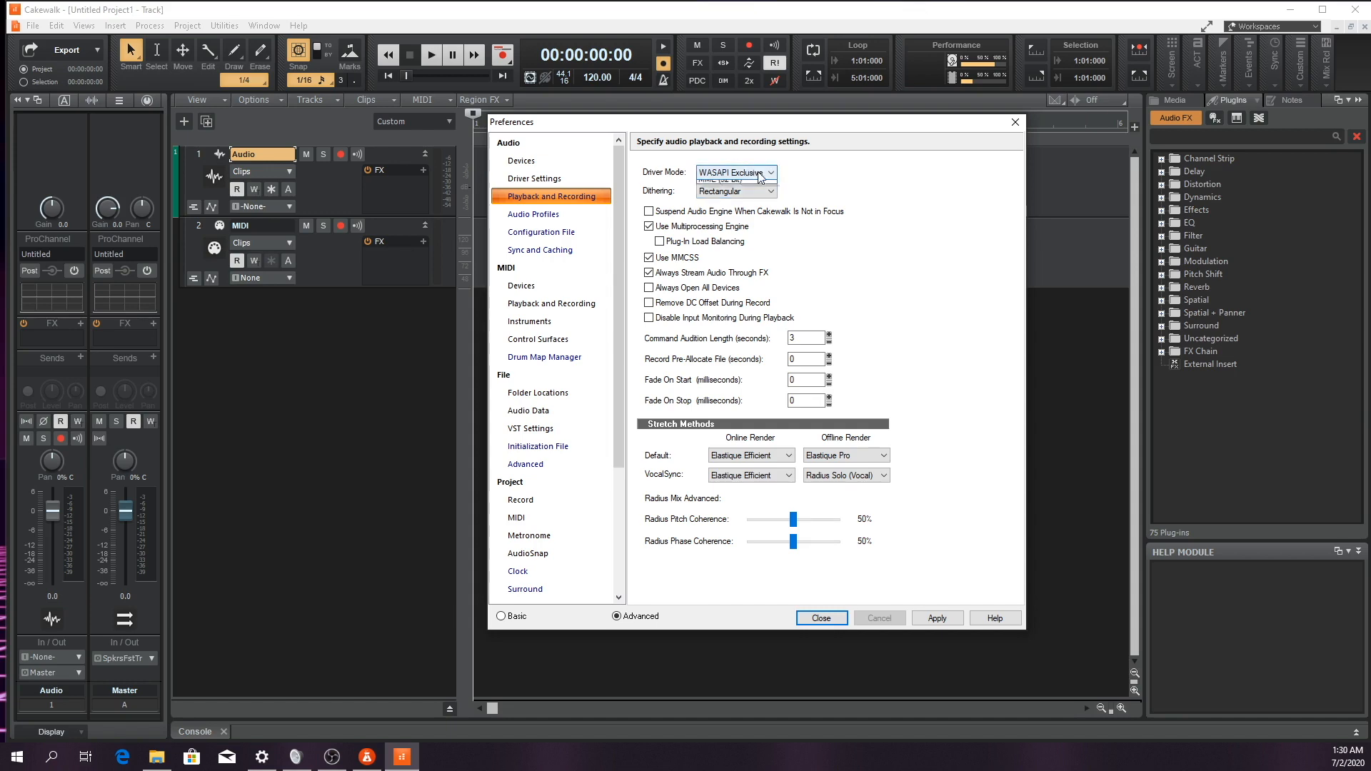
{"action": "left_click", "coordinate": [747, 173]}
{"action": "left_click", "coordinate": [735, 213]}
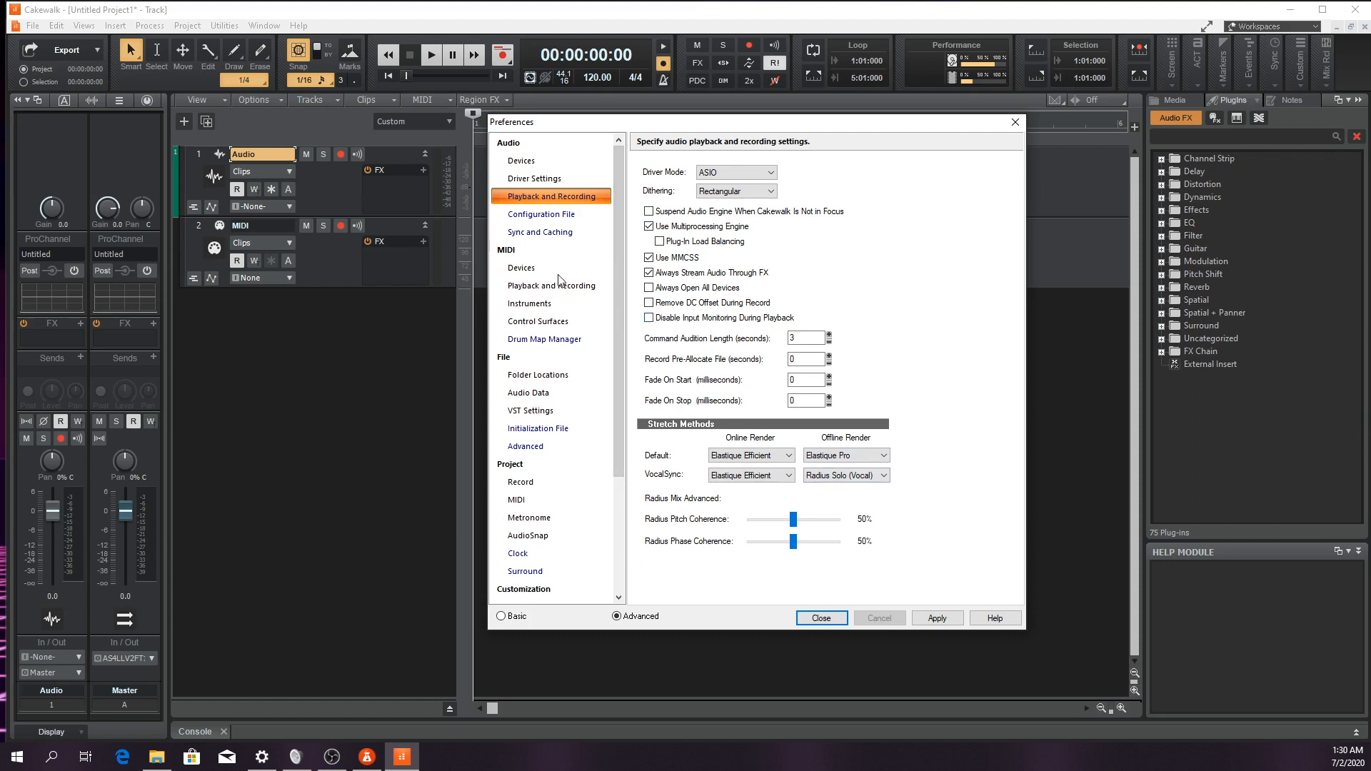
Open the ASIO4ALL panel from the audio driver settings to examine its device list and buffer size, and close it
{"action": "left_click", "coordinate": [547, 181]}
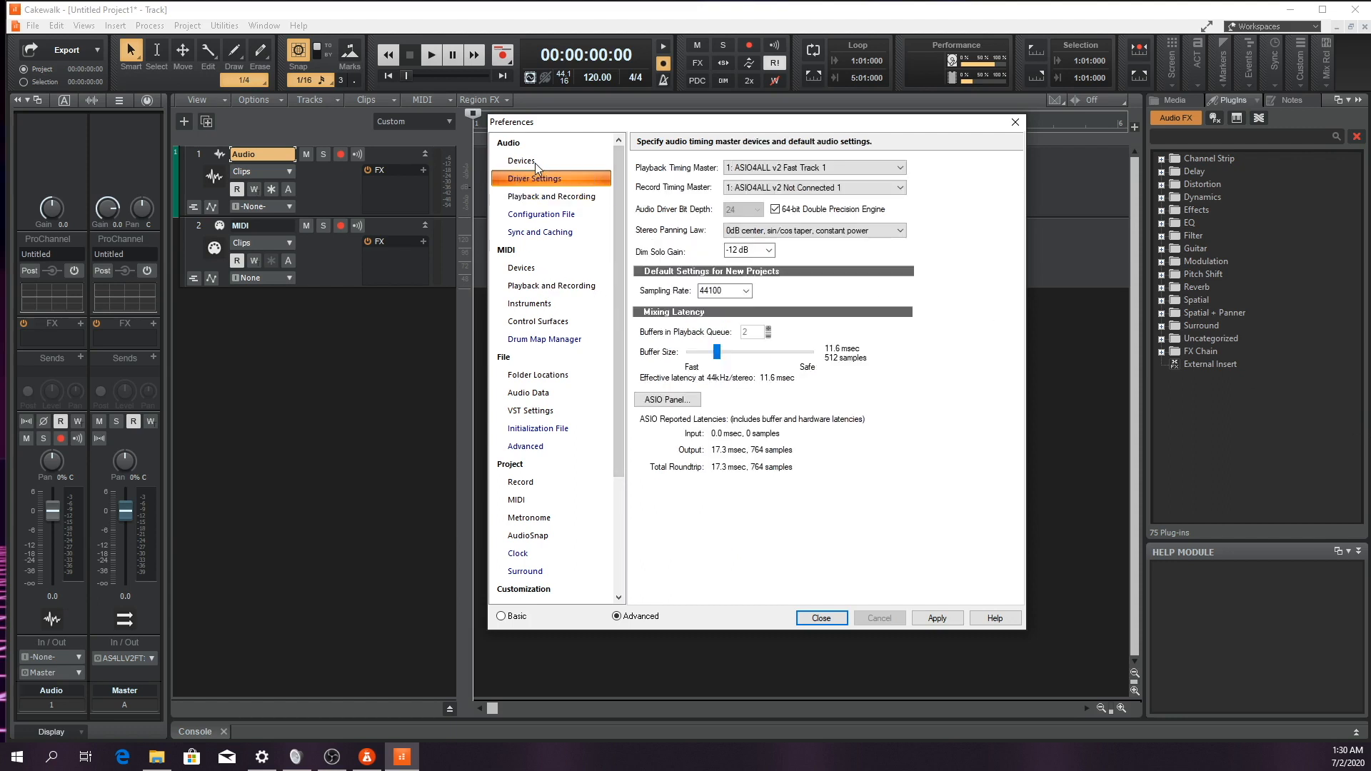
{"action": "left_click", "coordinate": [670, 400]}
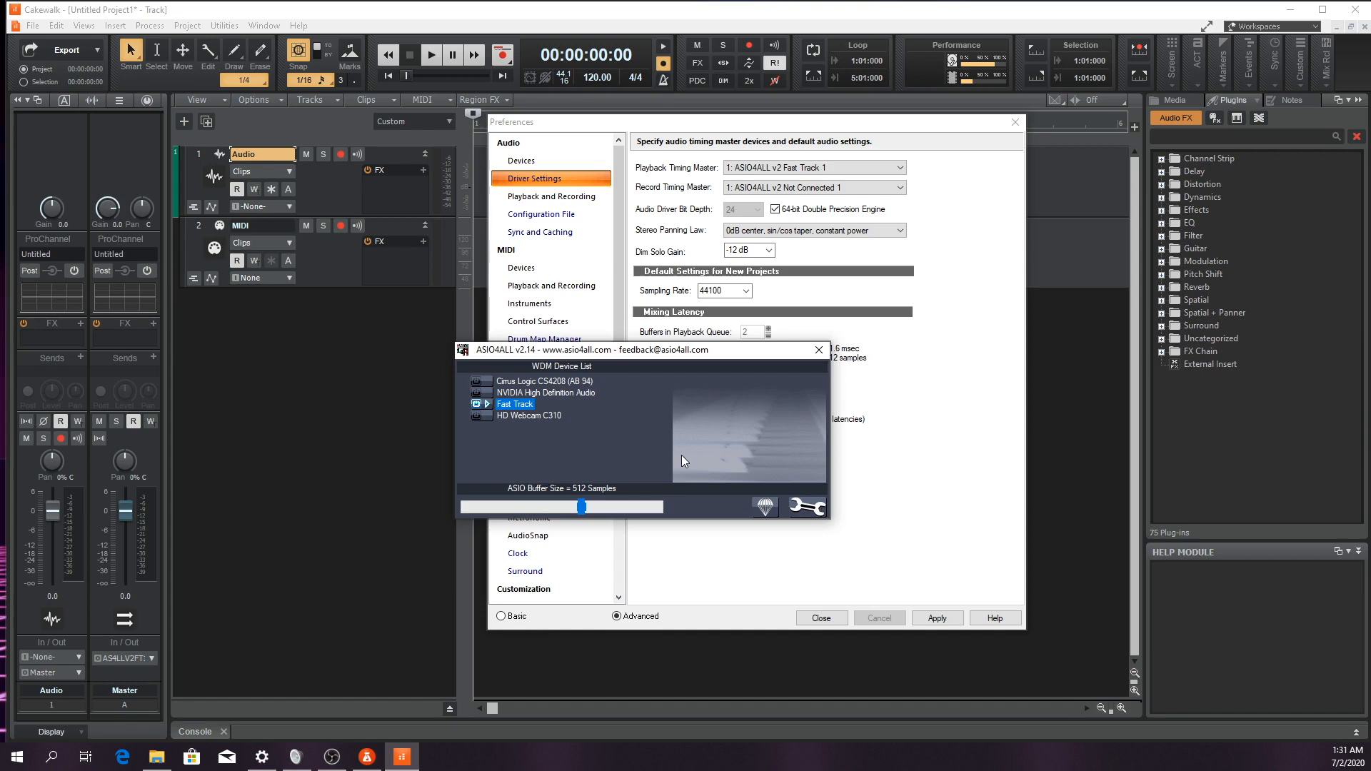
{"action": "left_click", "coordinate": [820, 350]}
Set the driver mode to WASAPI Exclusive in the audio playback and recording settings
{"action": "left_click", "coordinate": [575, 196]}
{"action": "left_click", "coordinate": [736, 172]}
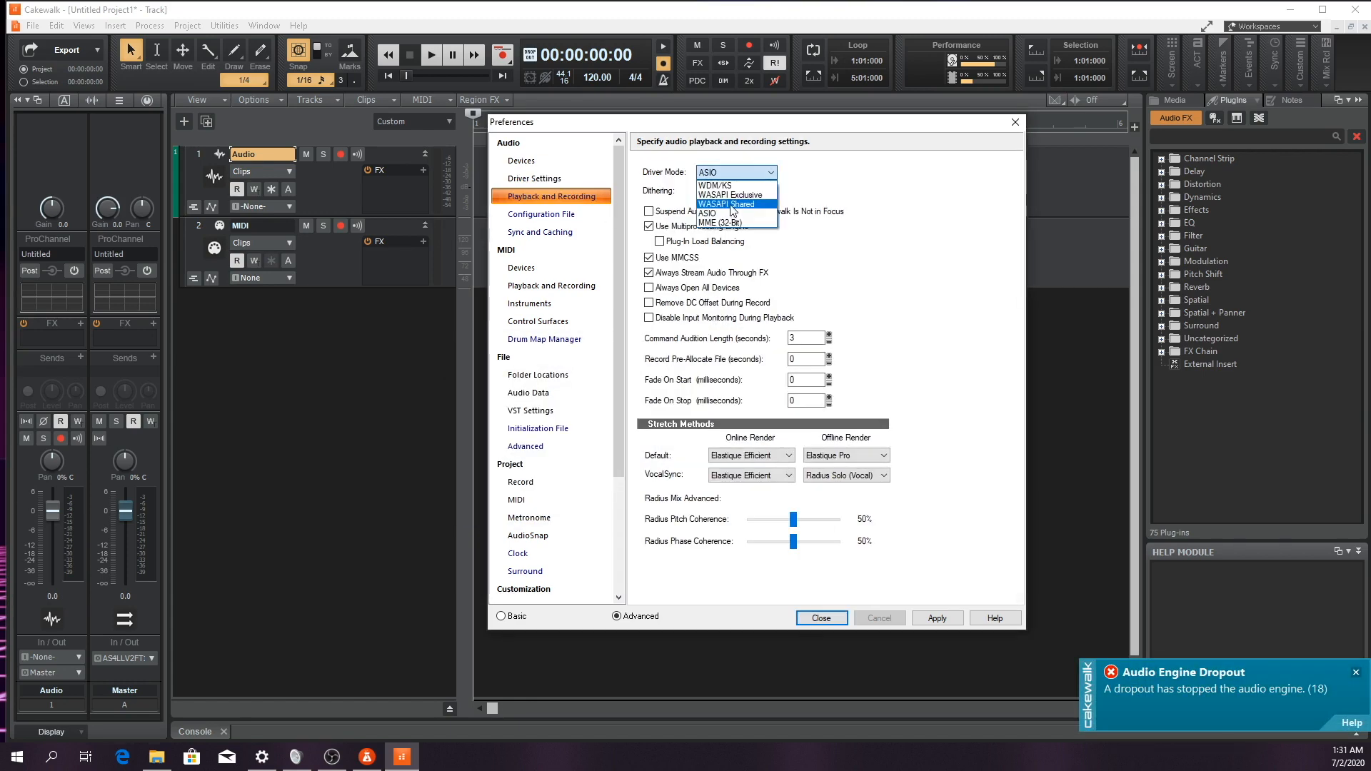
{"action": "left_click", "coordinate": [740, 195]}
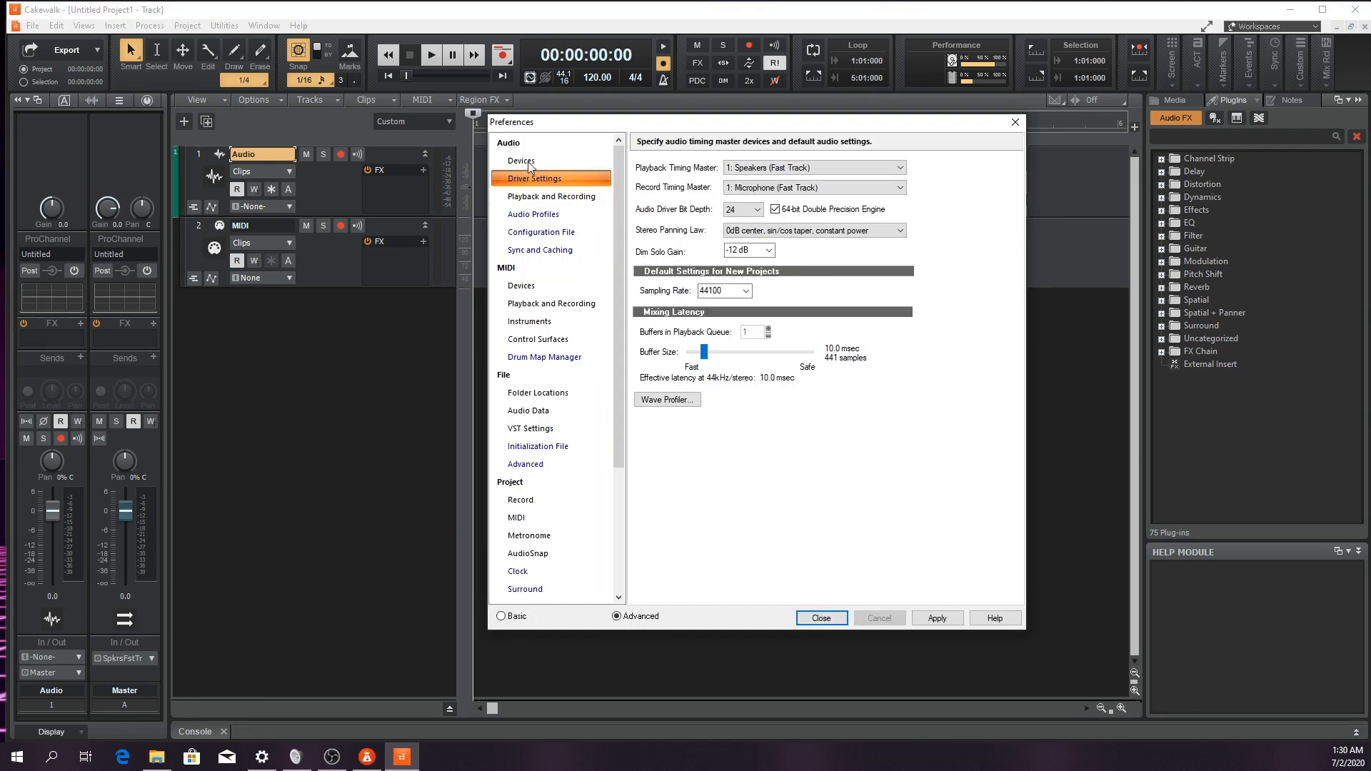
Review the preferences for audio input and output drivers, MIDI playback and recording, and MIDI devices
{"action": "left_click", "coordinate": [528, 163]}
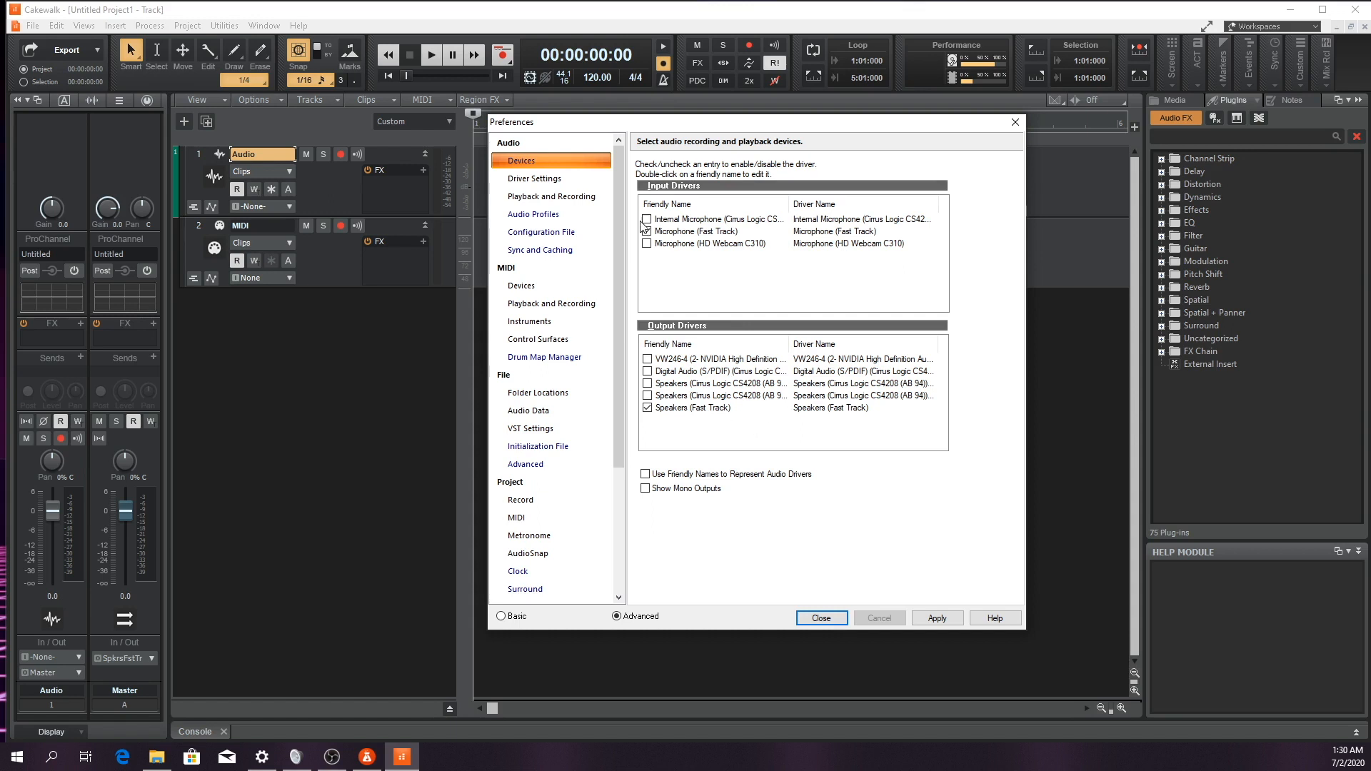
{"action": "left_click", "coordinate": [550, 196]}
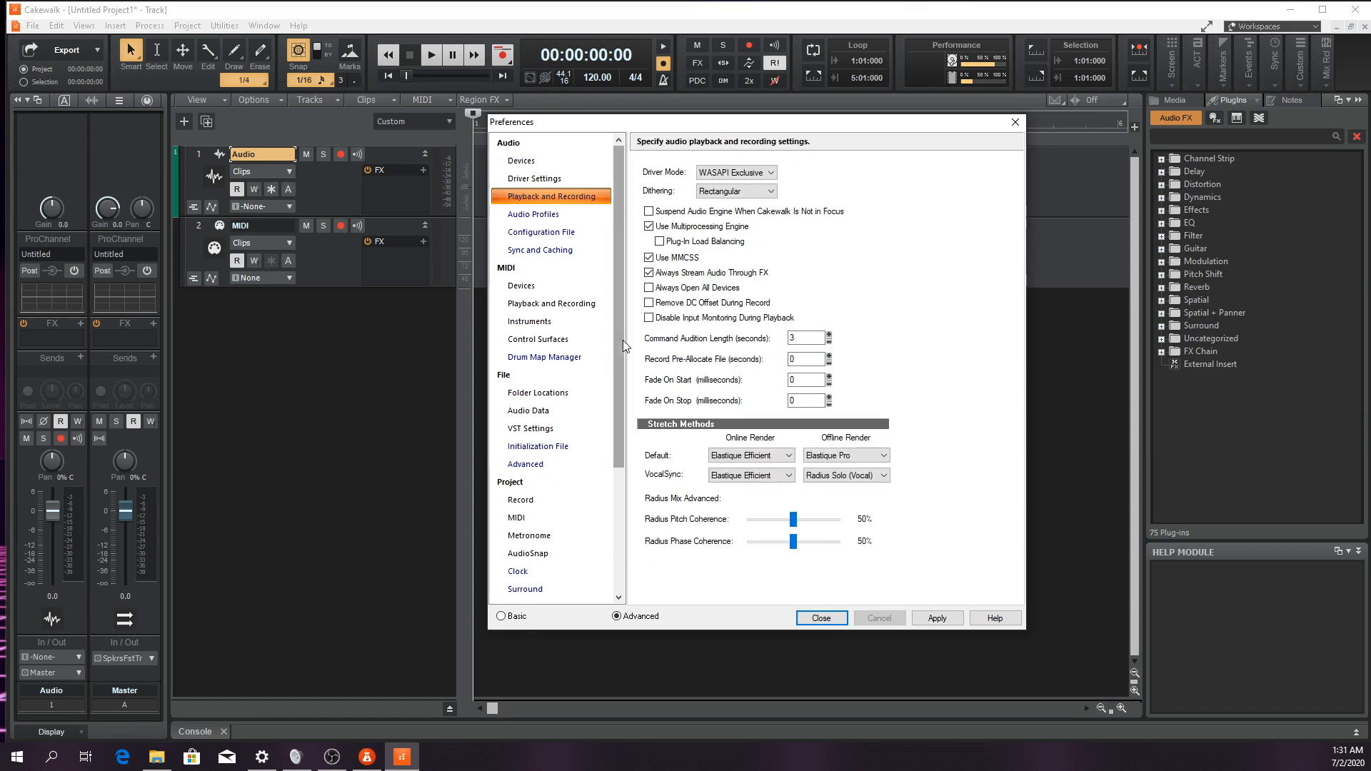
{"action": "left_click", "coordinate": [527, 287]}
{"action": "left_click", "coordinate": [533, 305]}
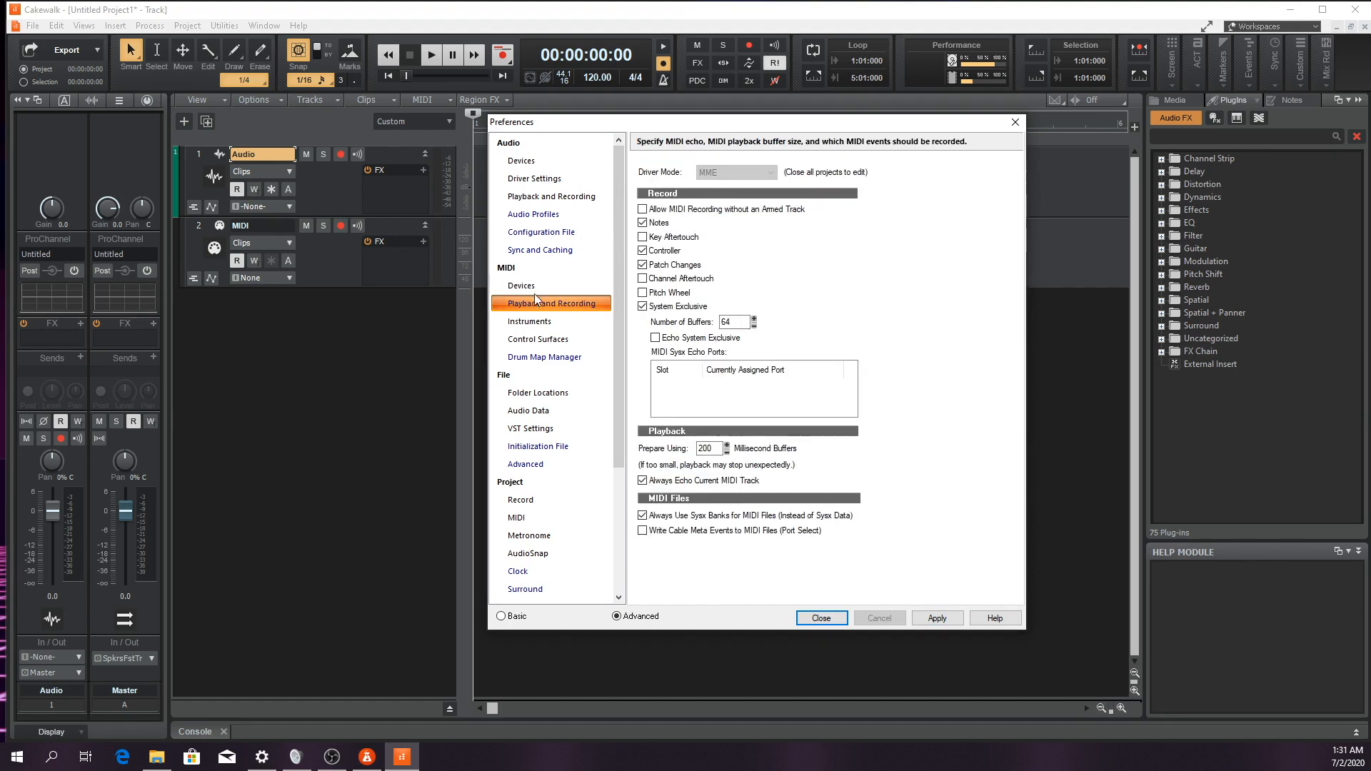
{"action": "left_click", "coordinate": [533, 289]}
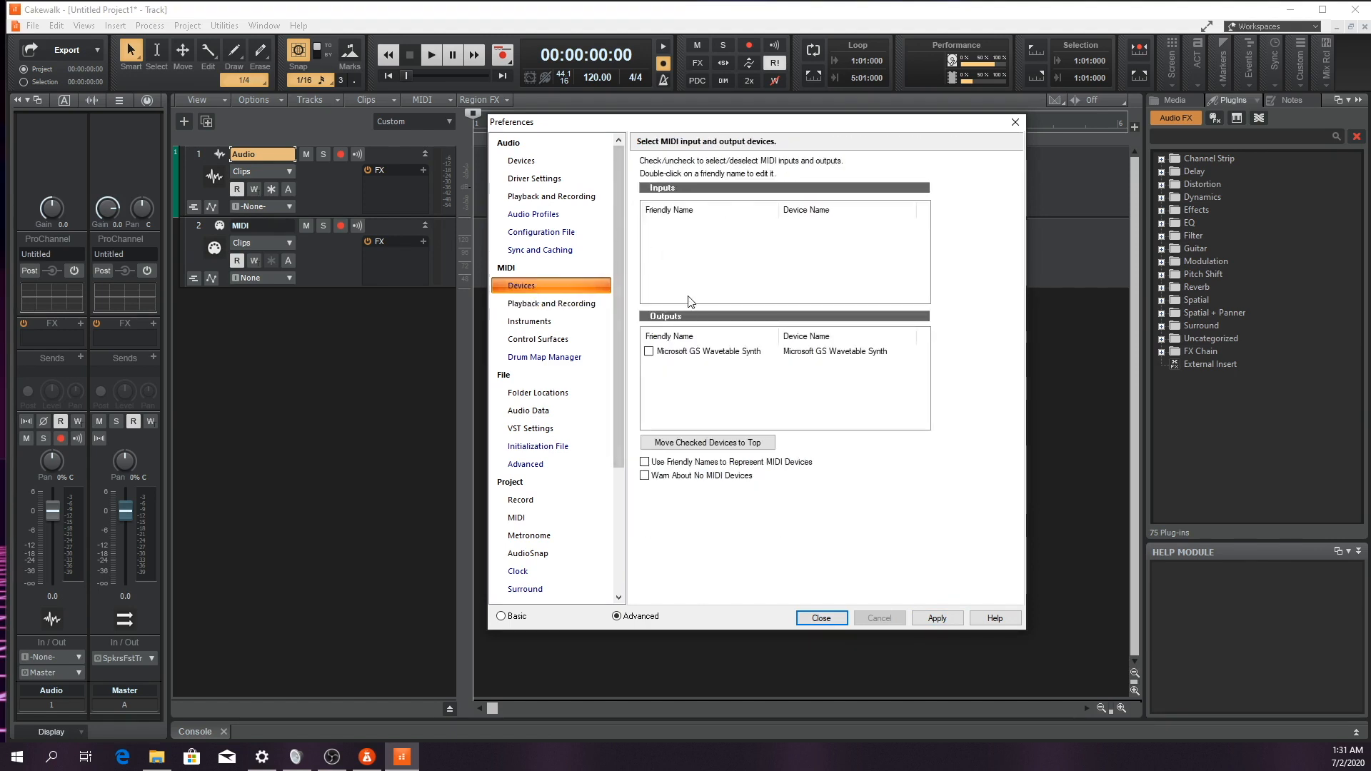
Examine the Microsoft GS Wavetable Synth MIDI output option and the default folder locations in the preferences
{"action": "left_click", "coordinate": [648, 352]}
{"action": "left_click", "coordinate": [649, 352]}
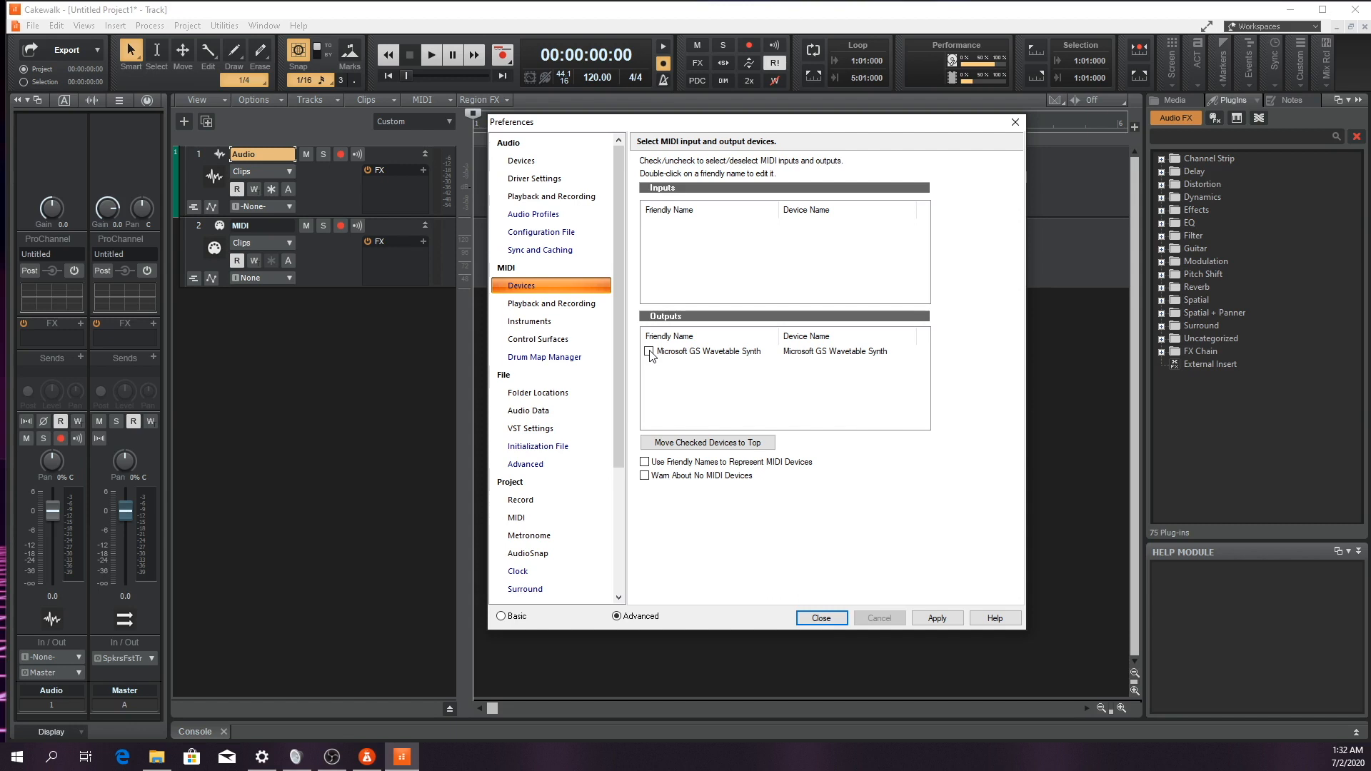
{"action": "left_click", "coordinate": [504, 375]}
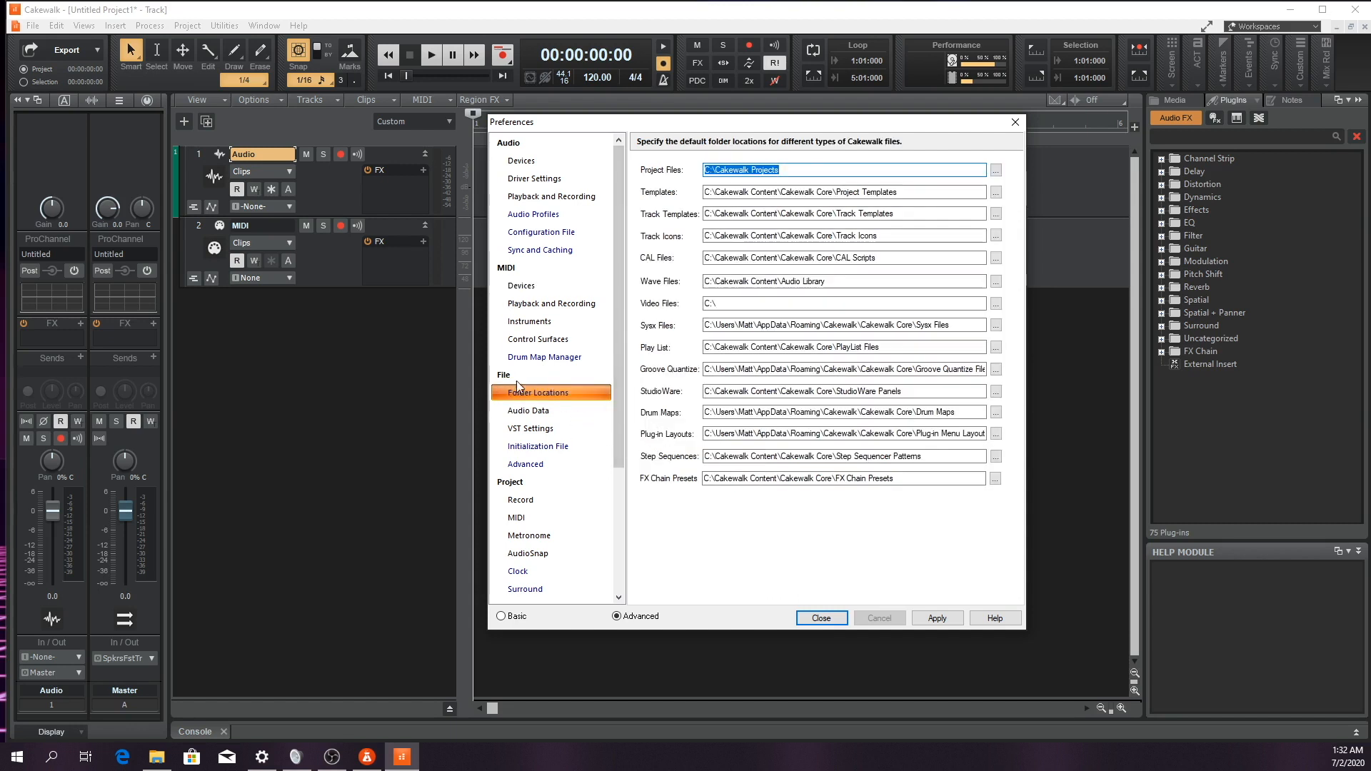
Try enabling versioning of project (.CWP) files in the advanced file preferences
{"action": "left_click", "coordinate": [526, 465]}
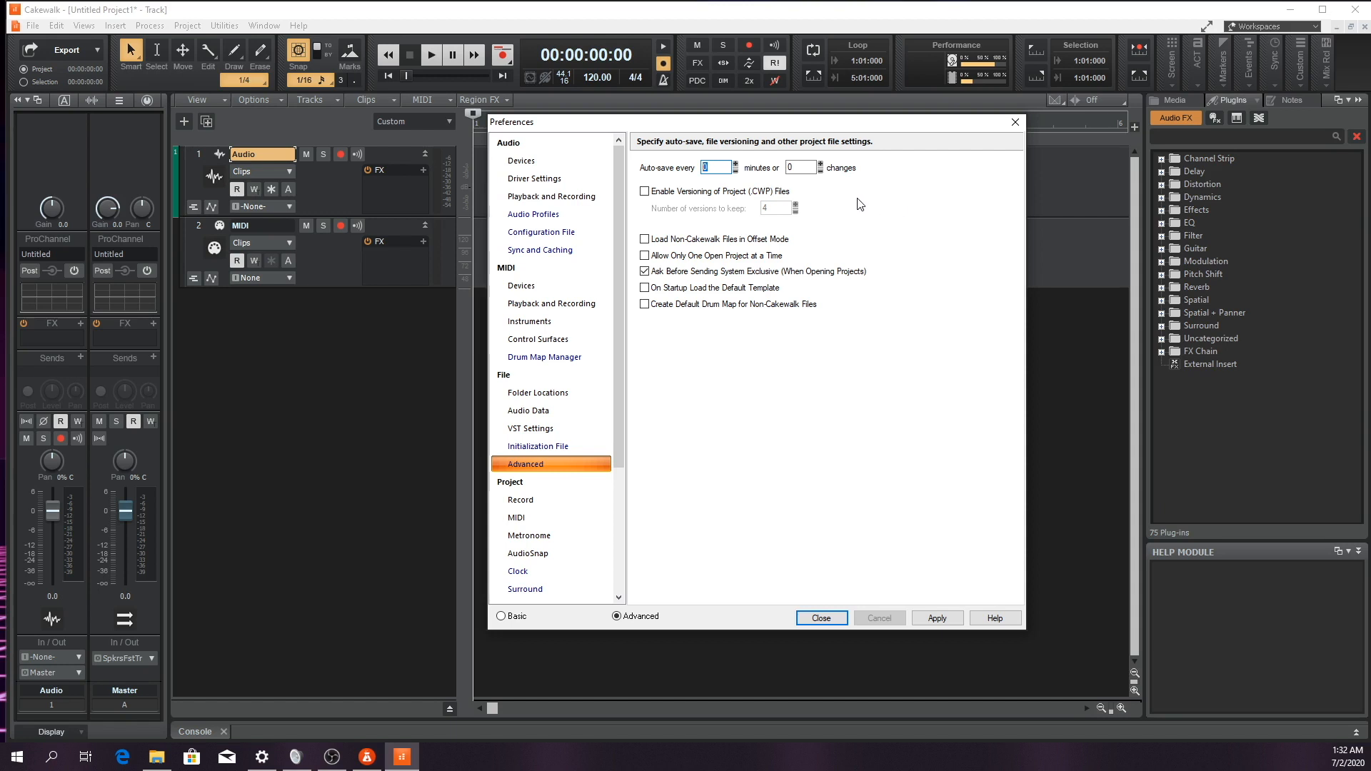
{"action": "key", "text": "Tab"}
{"action": "left_click", "coordinate": [645, 191]}
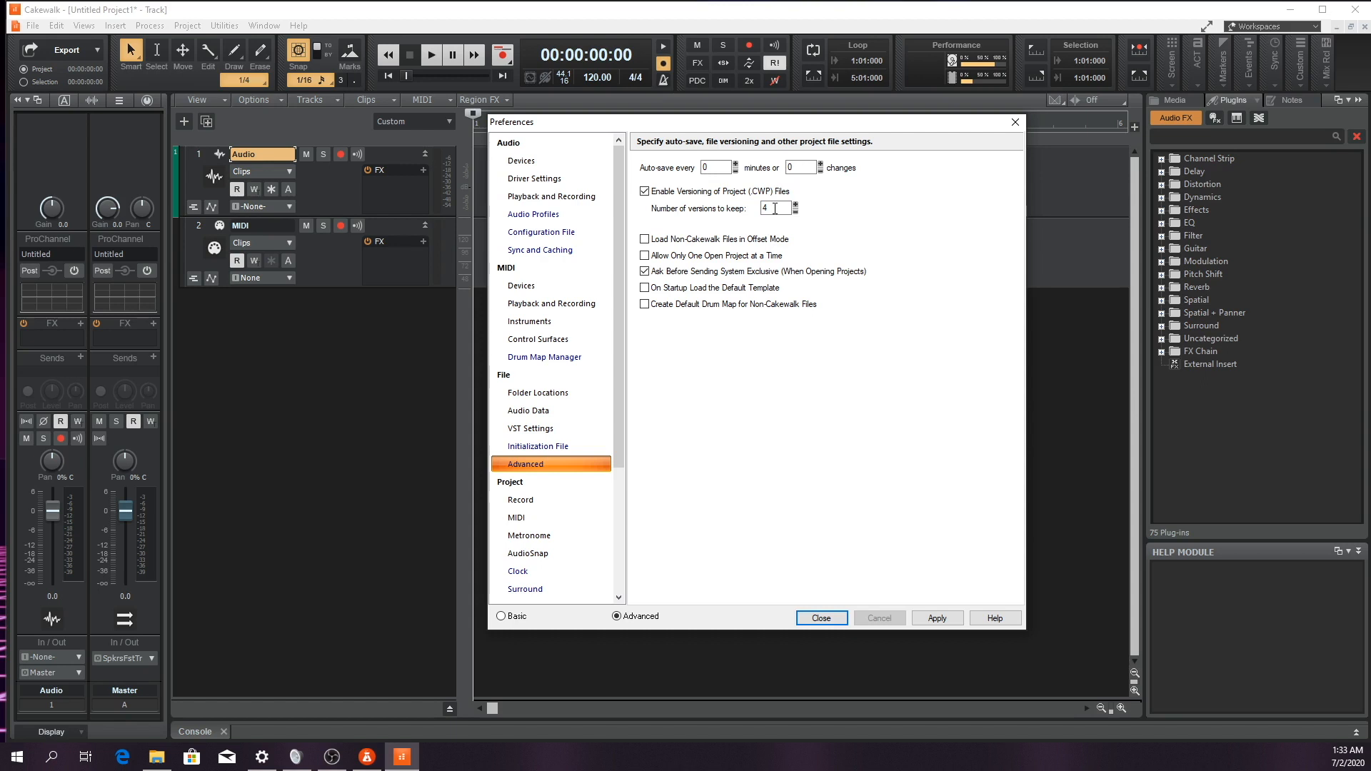
{"action": "left_click", "coordinate": [646, 191]}
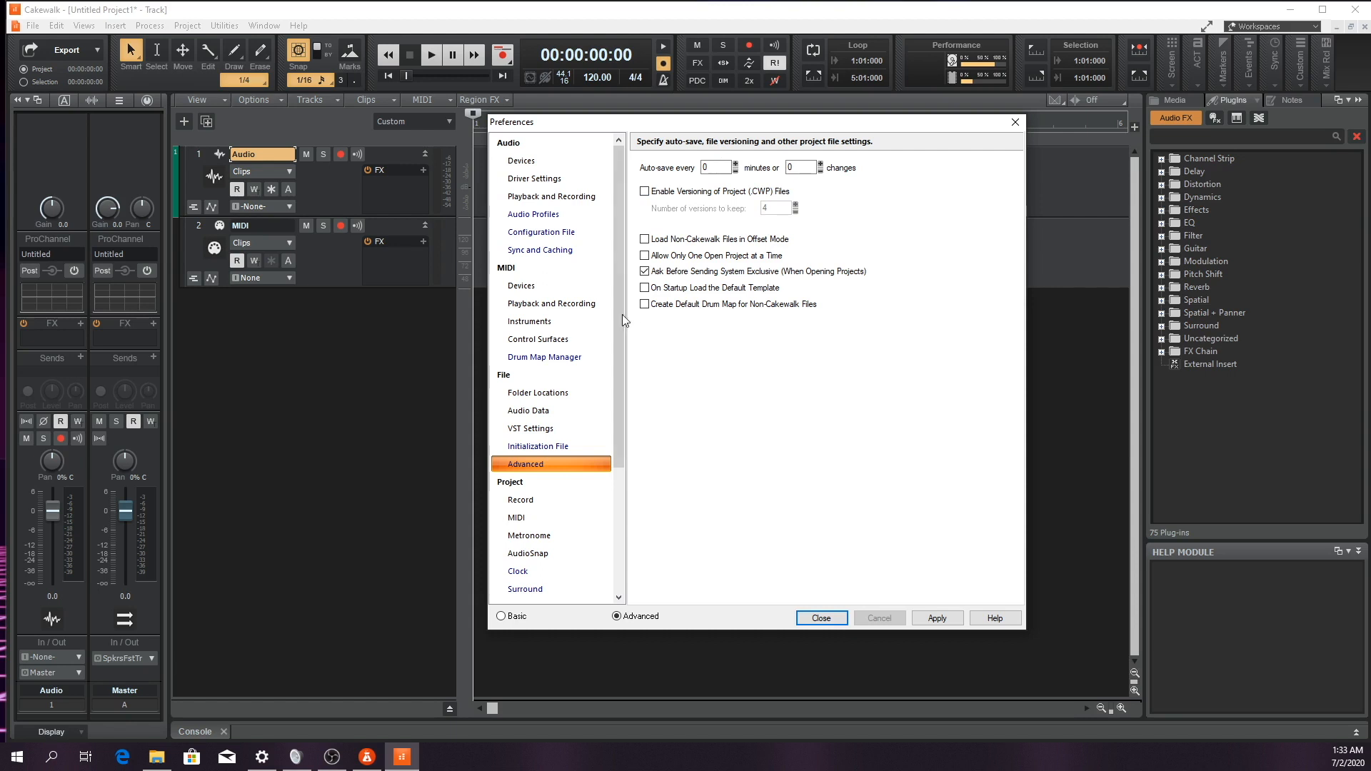
Set the VST plug-in scan mode to Scan On Startup in the VST settings and close the preferences
{"action": "left_click", "coordinate": [530, 429]}
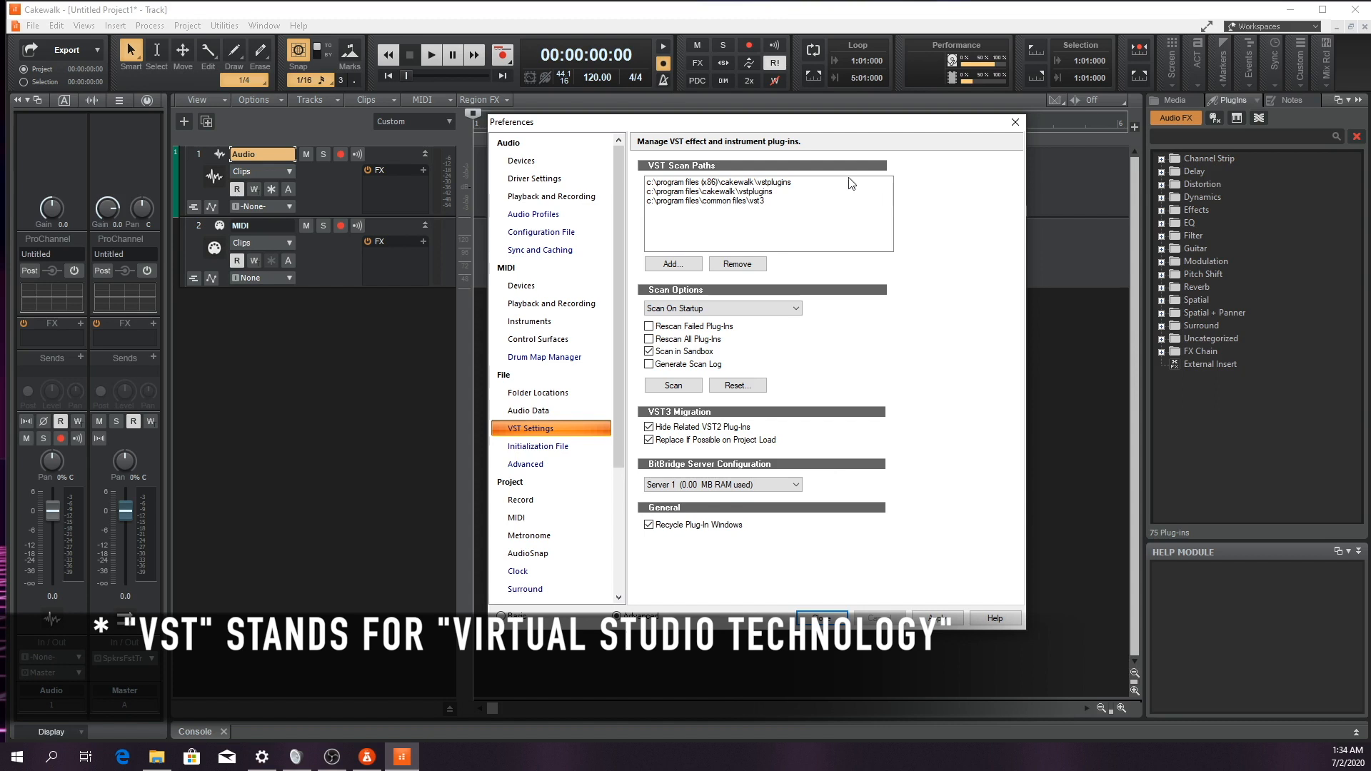
{"action": "left_click", "coordinate": [787, 310]}
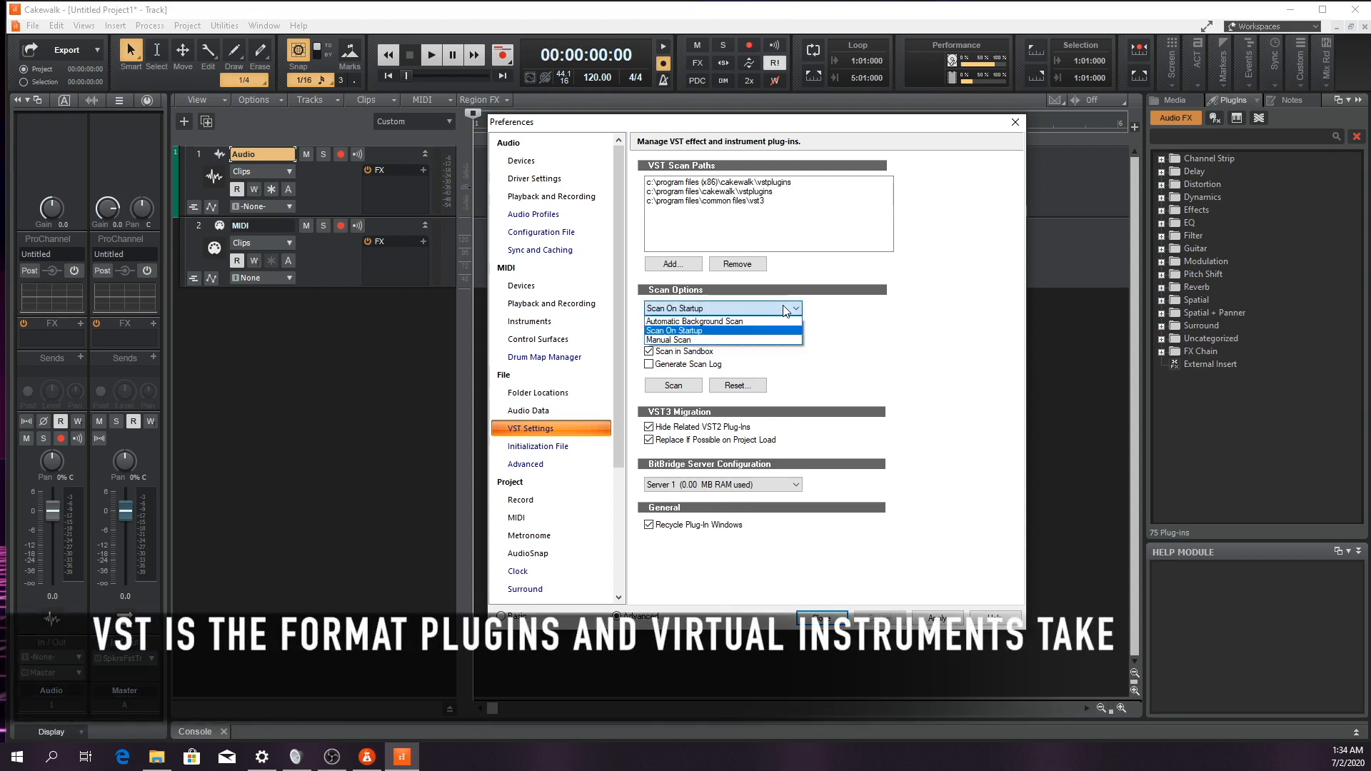
{"action": "left_click", "coordinate": [682, 331]}
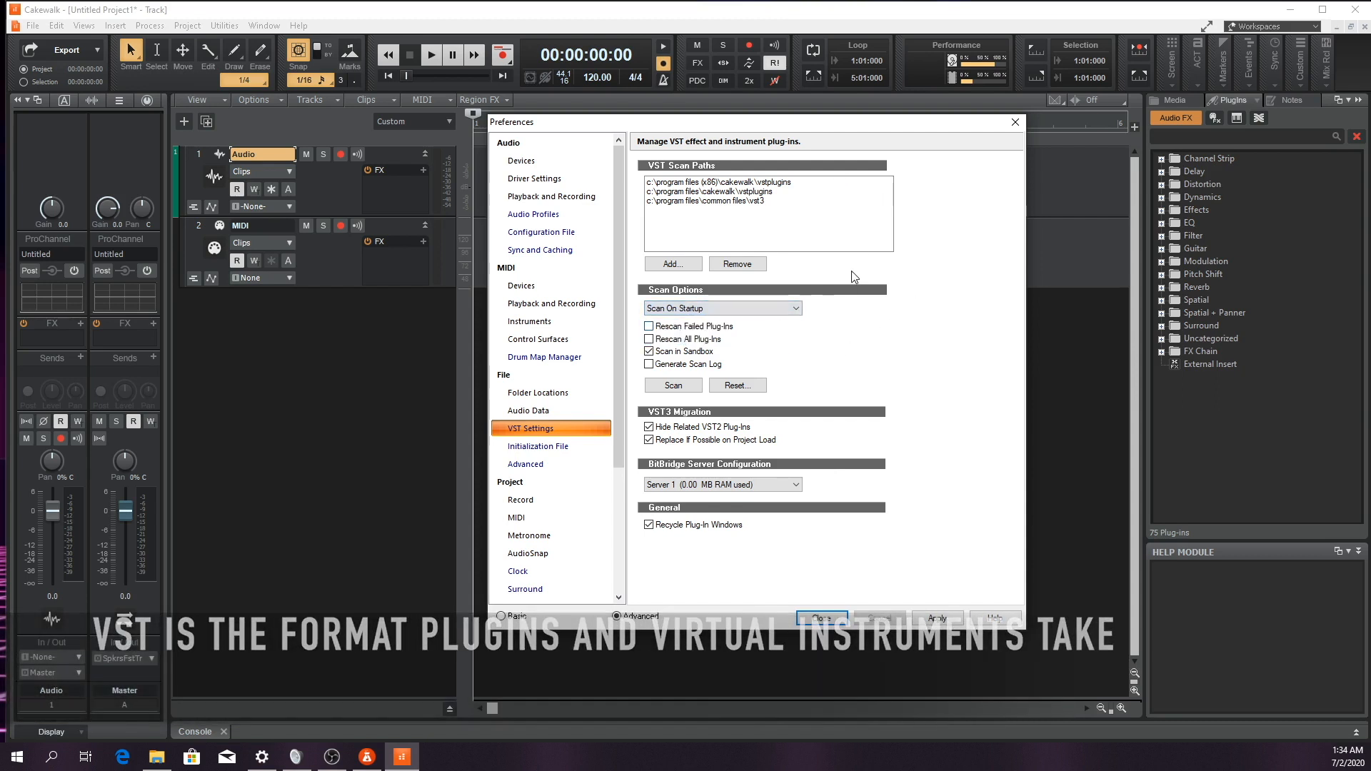
{"action": "left_click", "coordinate": [784, 310]}
{"action": "left_click", "coordinate": [746, 320]}
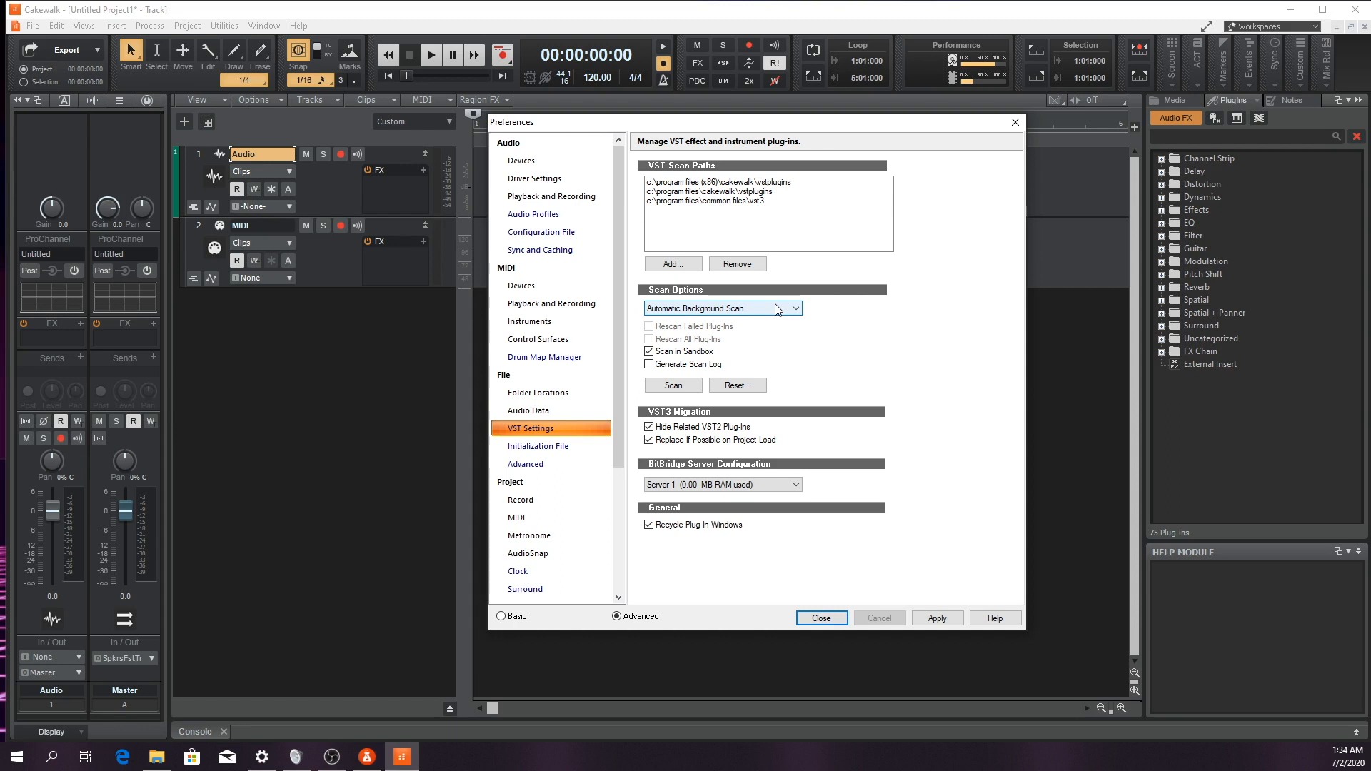
{"action": "left_click", "coordinate": [778, 308]}
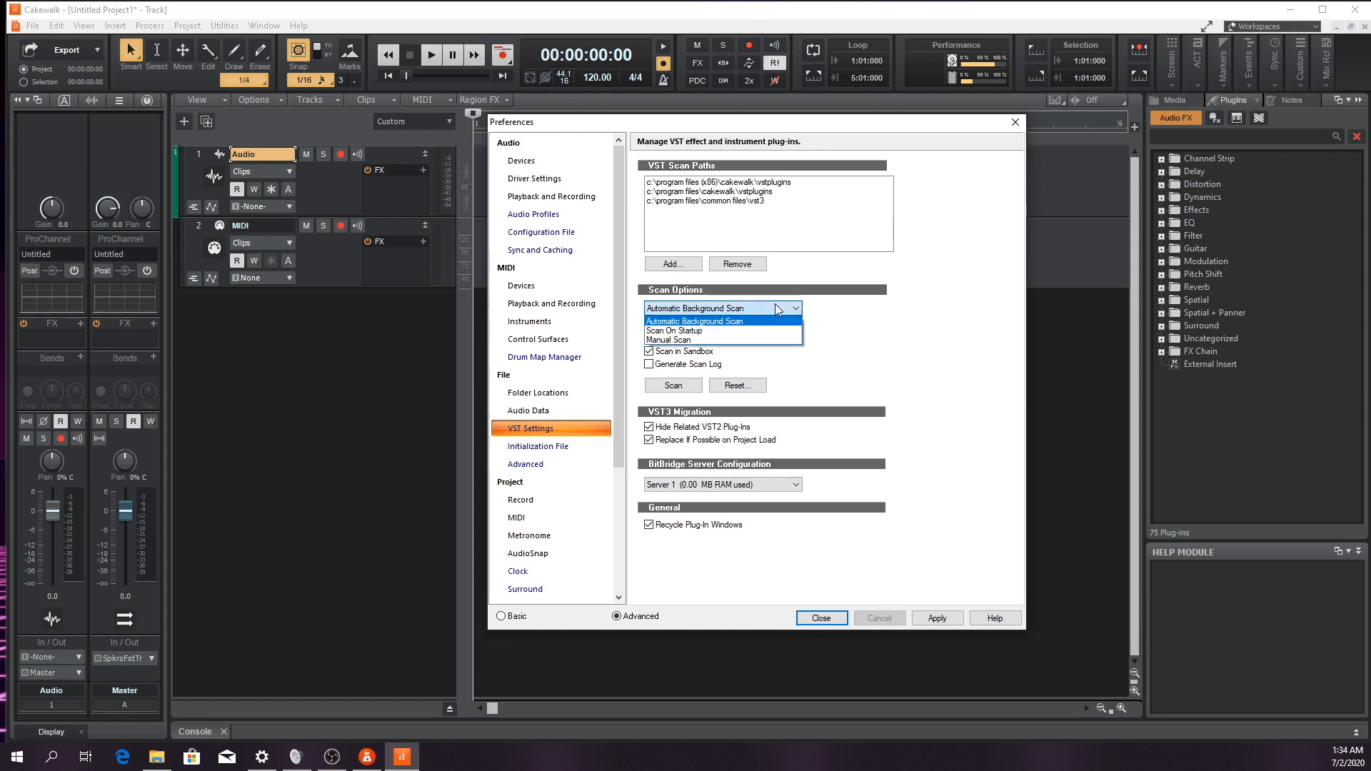
{"action": "left_click", "coordinate": [727, 336]}
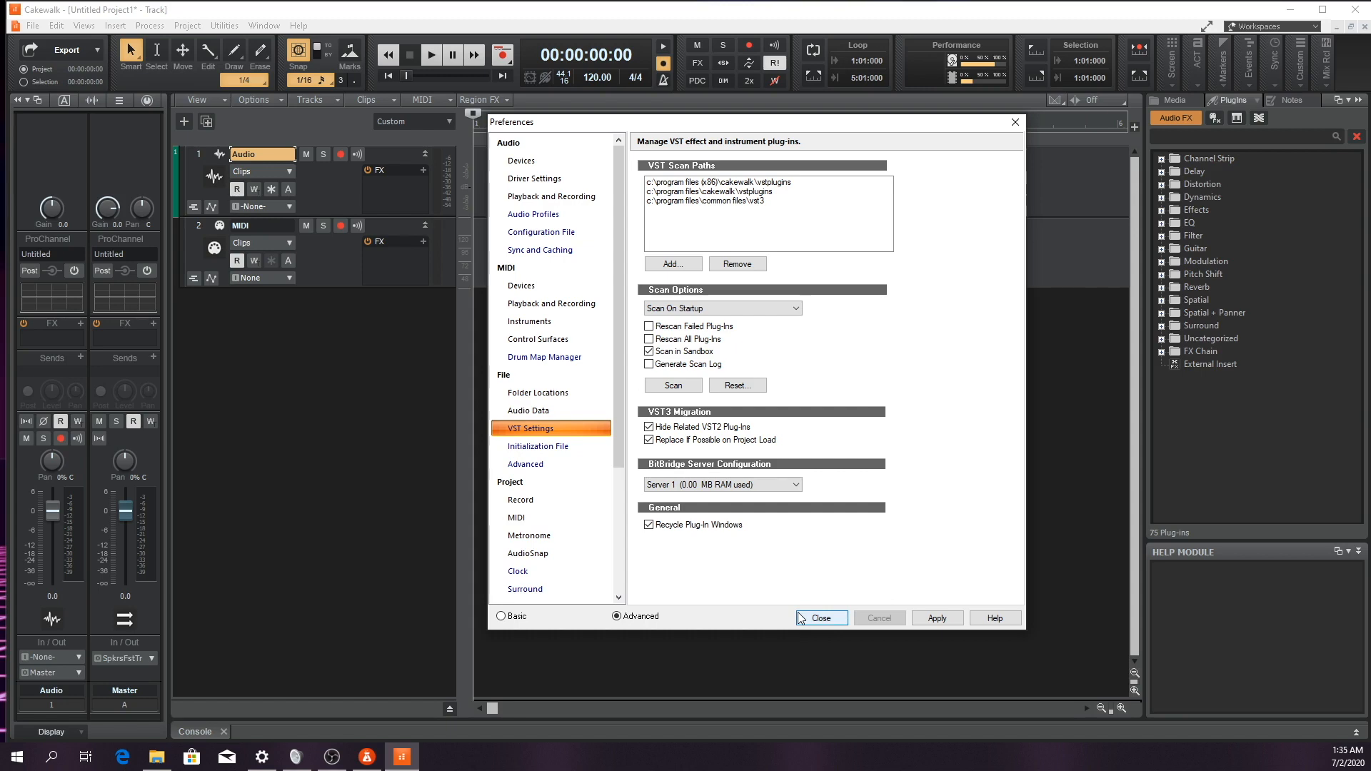
{"action": "left_click", "coordinate": [832, 620]}
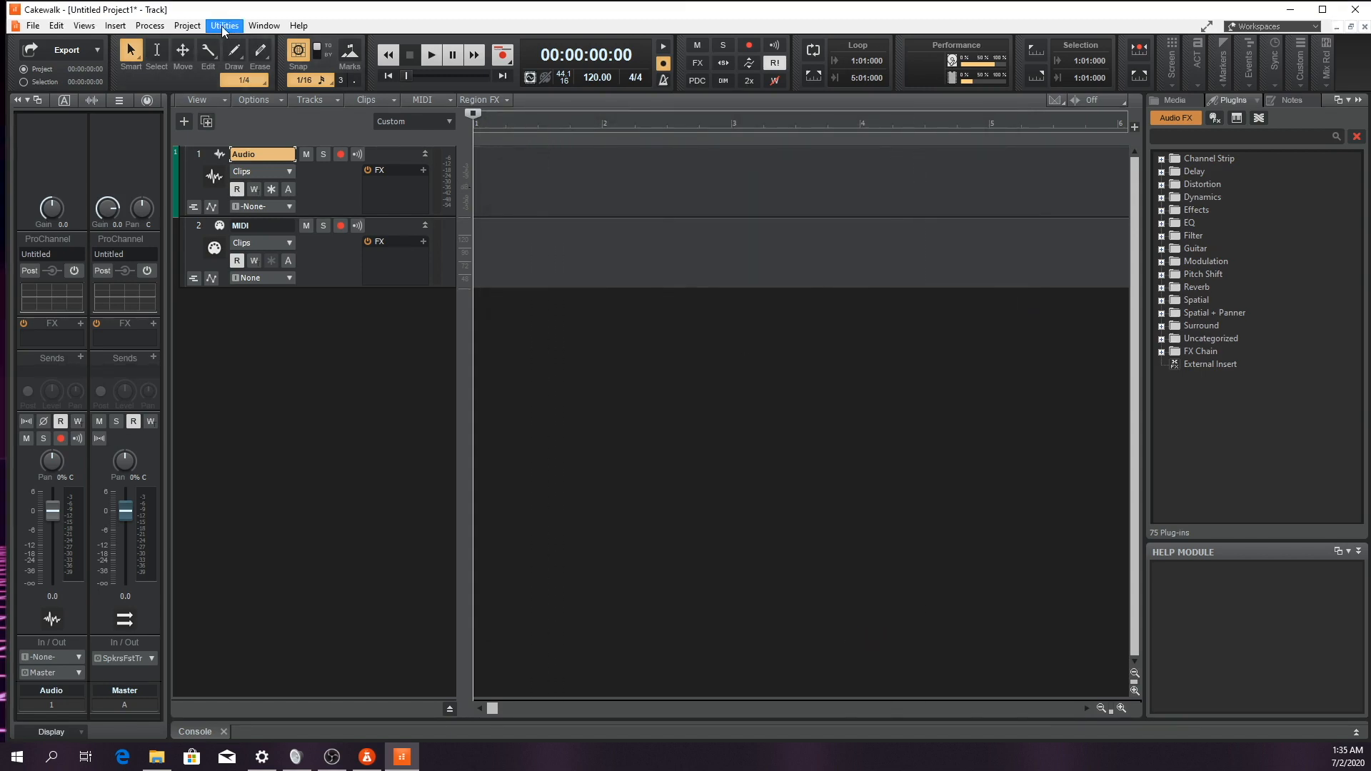
Run a VST plug-in scan from the Cakewalk Plug-in Manager with VST Audio Effects (VST) selected, and close the manager
{"action": "left_click", "coordinate": [225, 27]}
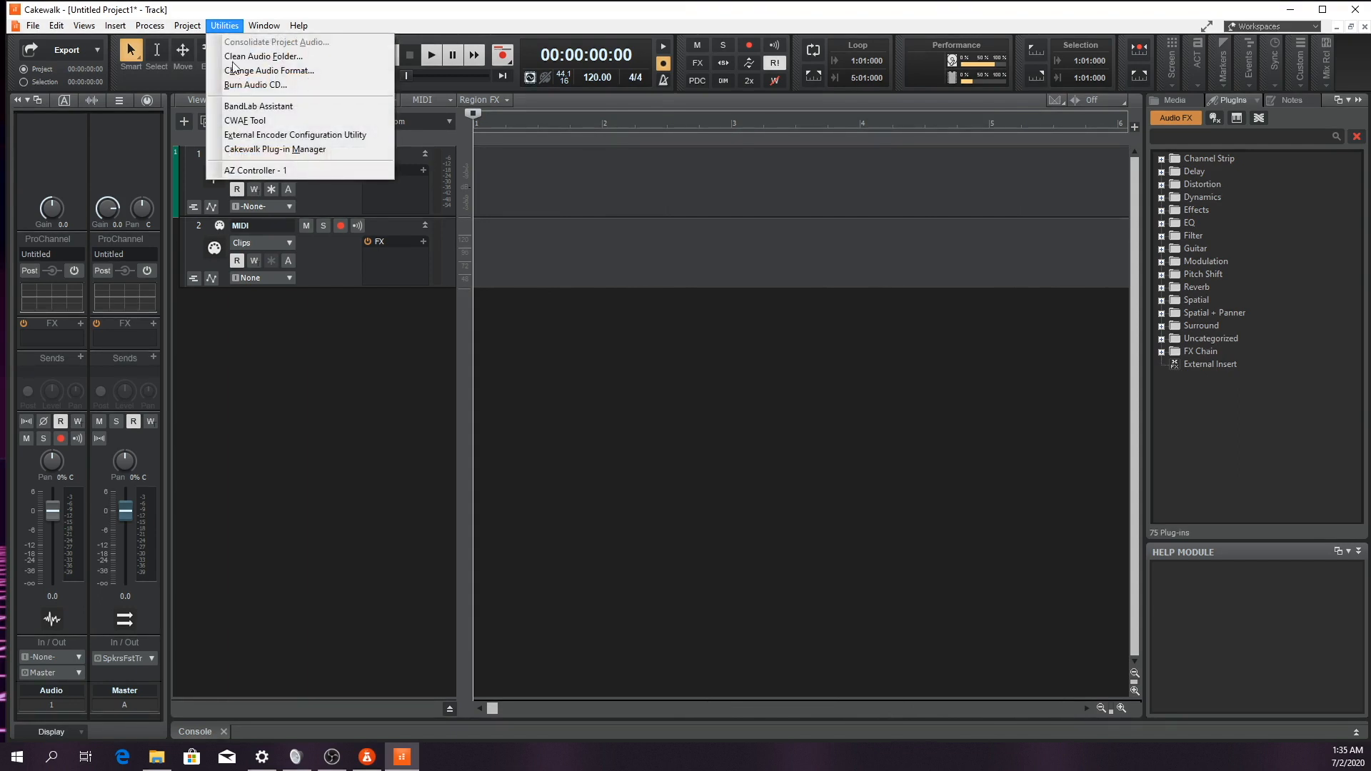
{"action": "left_click", "coordinate": [250, 151]}
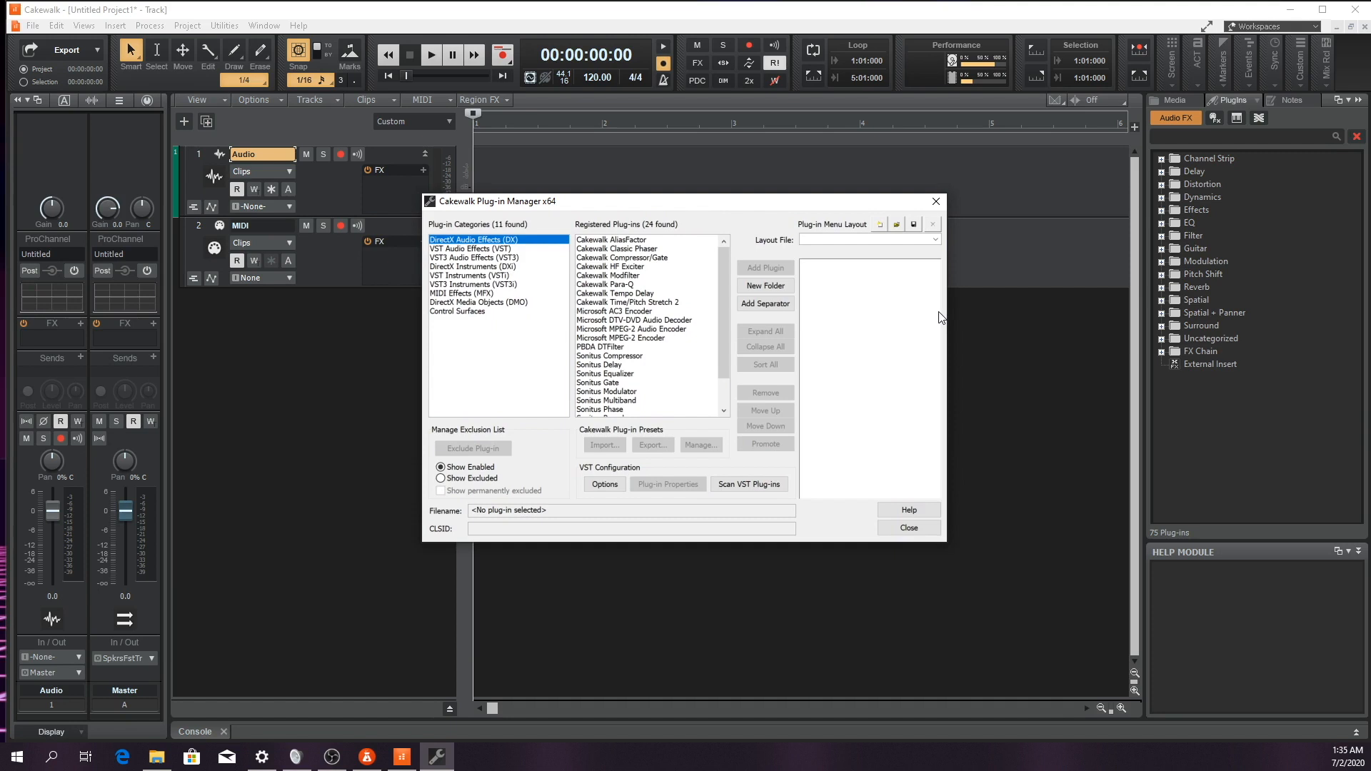
{"action": "left_click", "coordinate": [457, 249]}
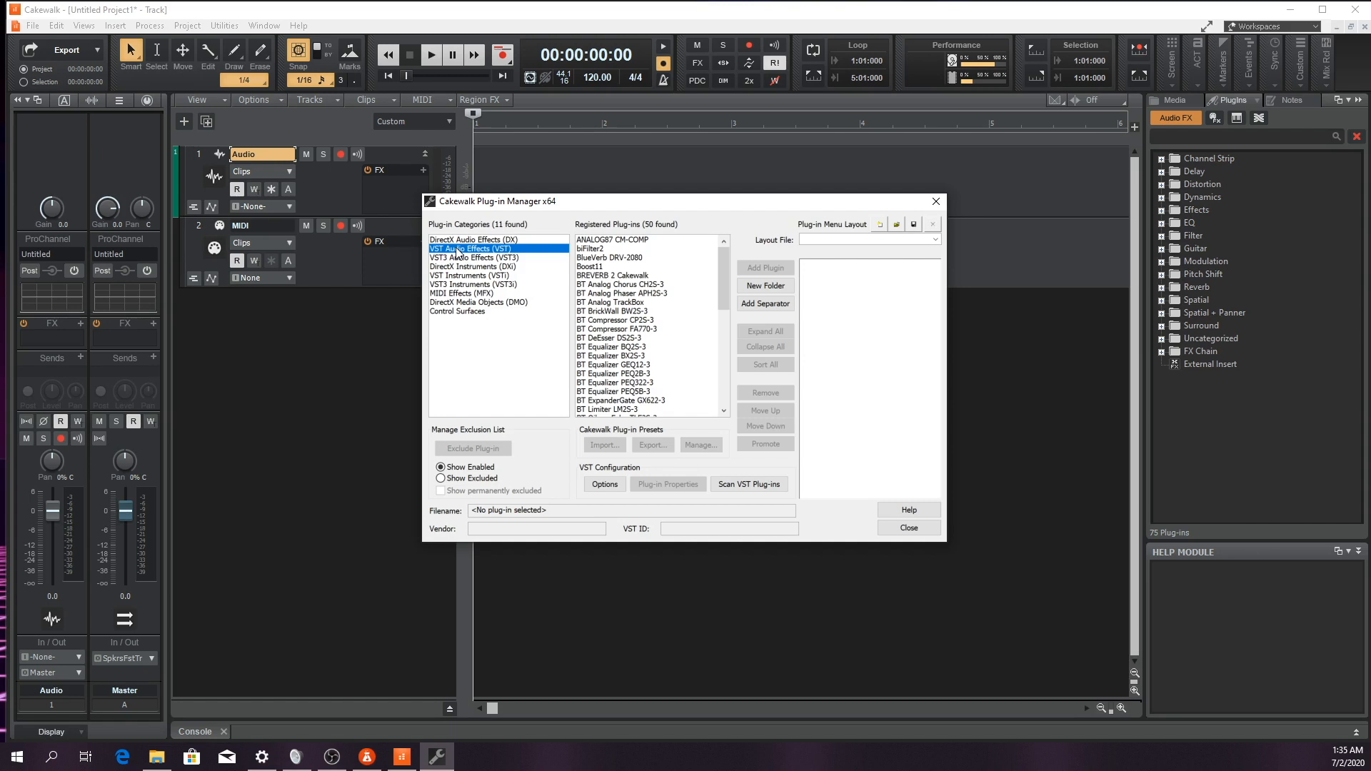
{"action": "left_click", "coordinate": [750, 485]}
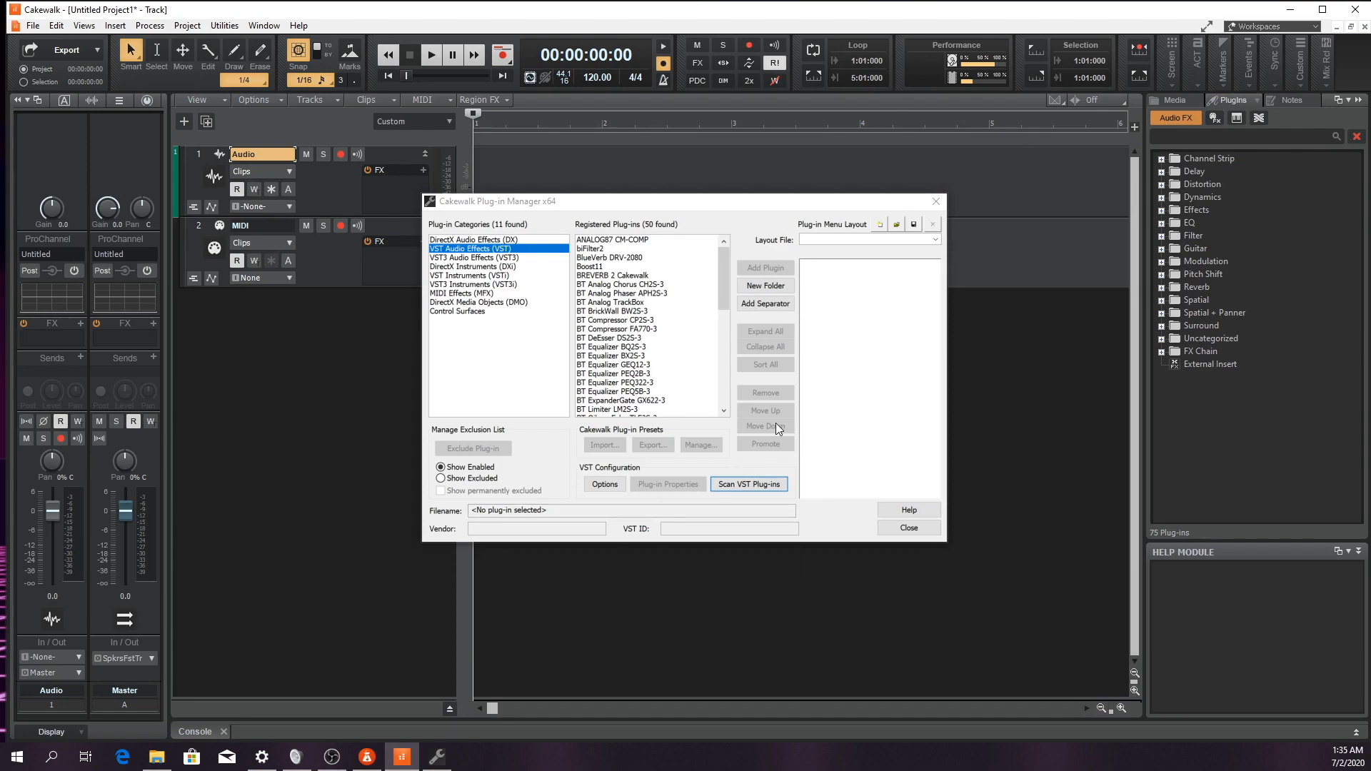
{"action": "left_click", "coordinate": [910, 527]}
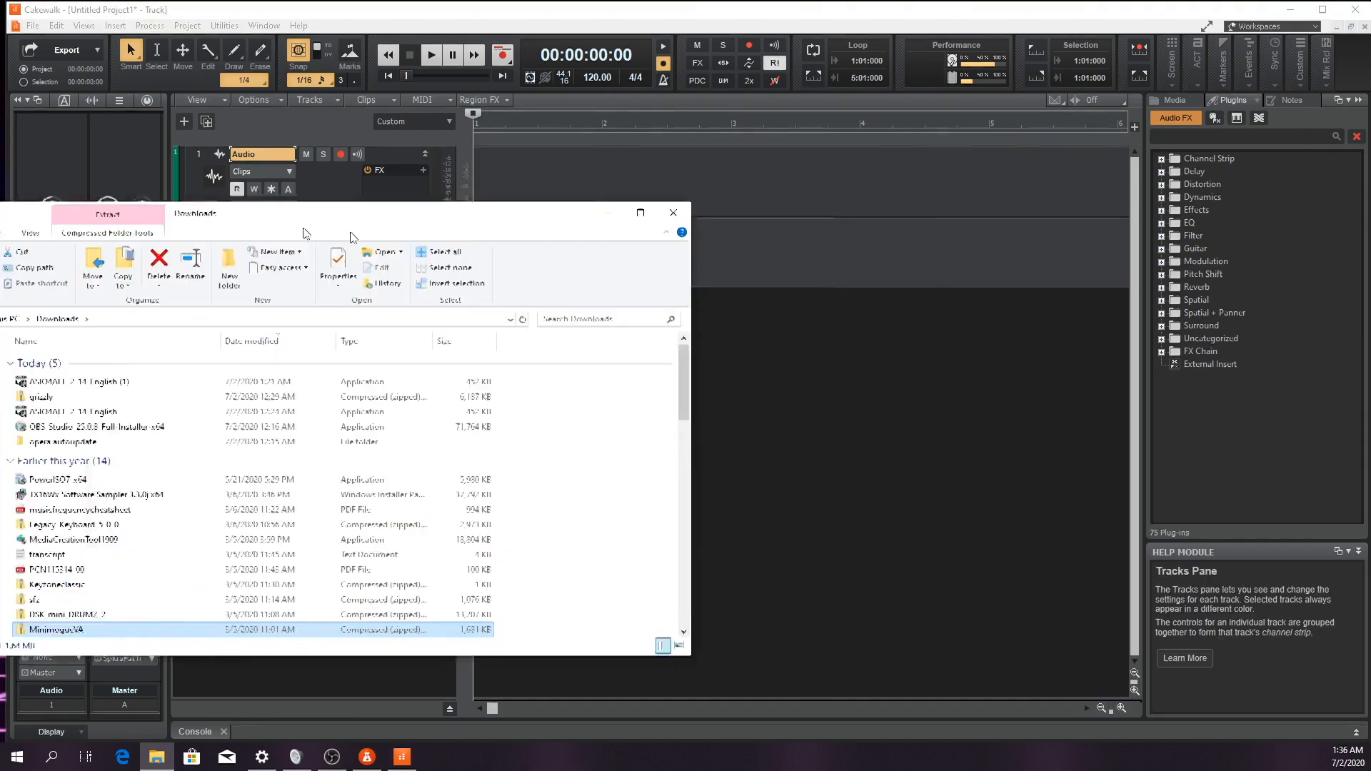
Switch to File Explorer and open the MinimogueVA zip archive in the Downloads folder
{"action": "left_click_drag", "start_coordinate": [350, 230], "coordinate": [841, 193]}
{"action": "scroll", "coordinate": [714, 400], "scroll_direction": "down", "scroll_amount": 2}
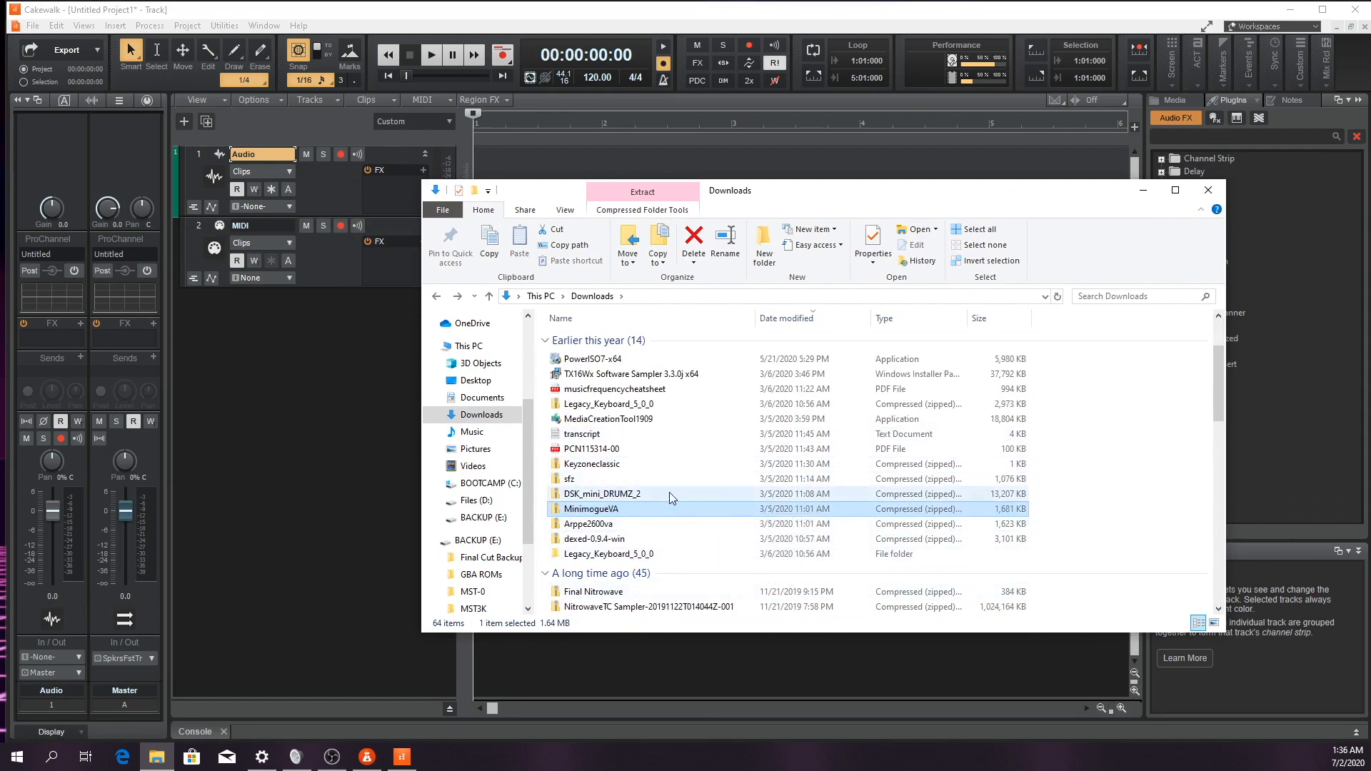
{"action": "double_click", "coordinate": [605, 510]}
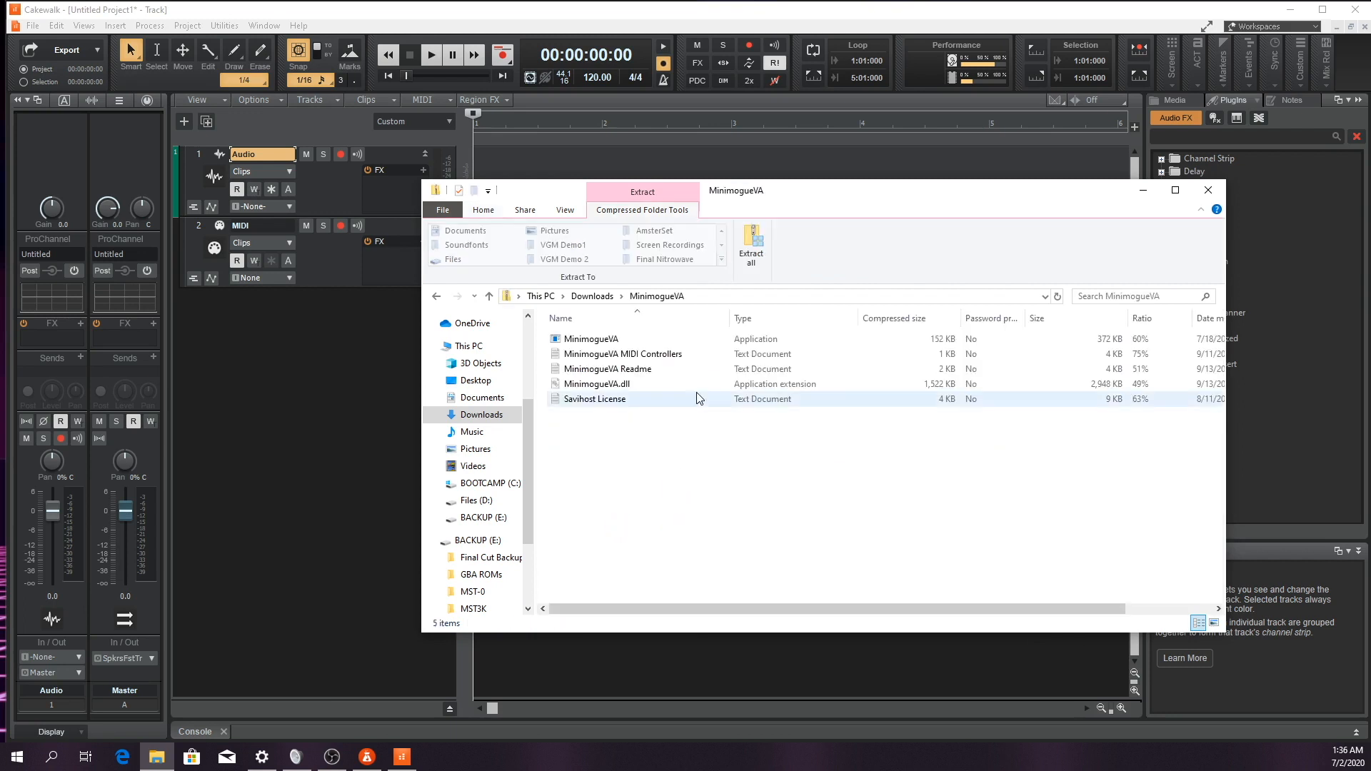
Copy the MinimogueVA.dll file from the archive
{"action": "left_click", "coordinate": [605, 390]}
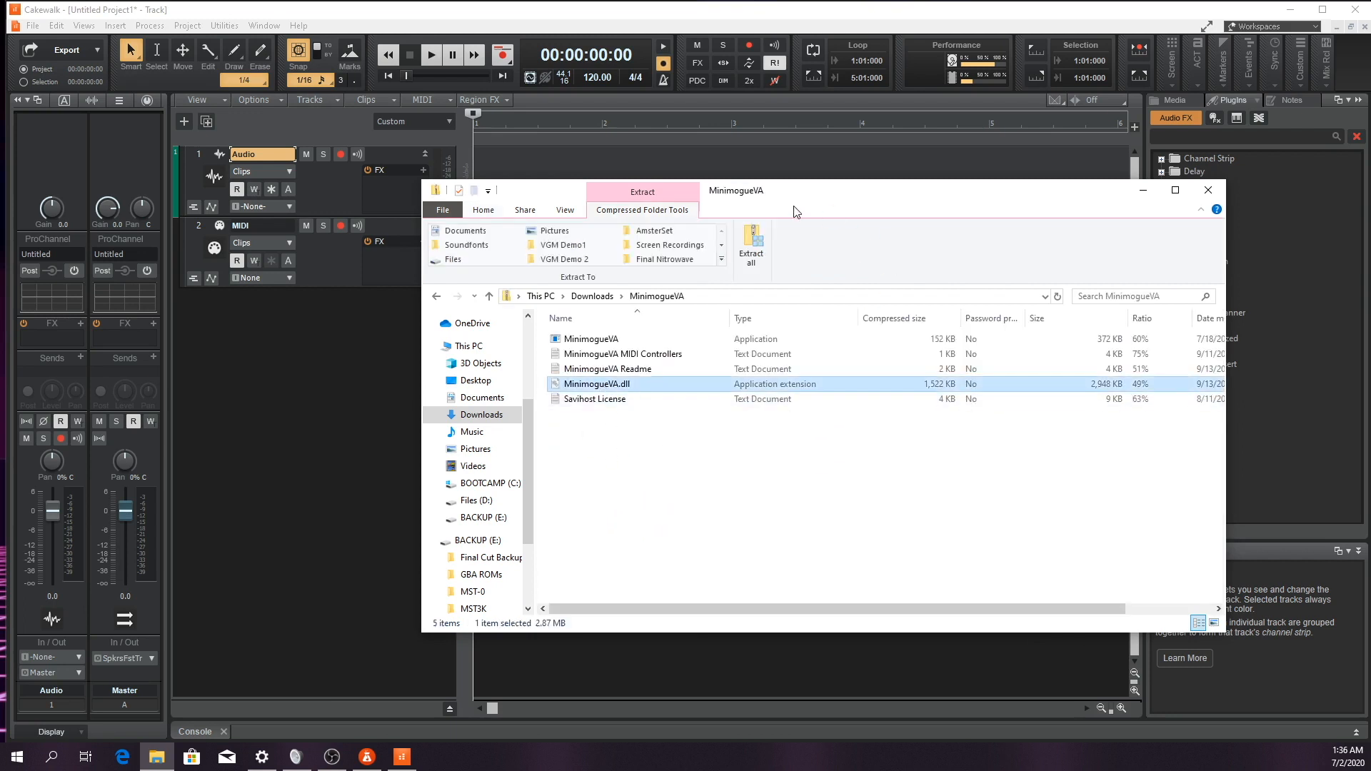
{"action": "left_click_drag", "start_coordinate": [797, 197], "coordinate": [853, 217]}
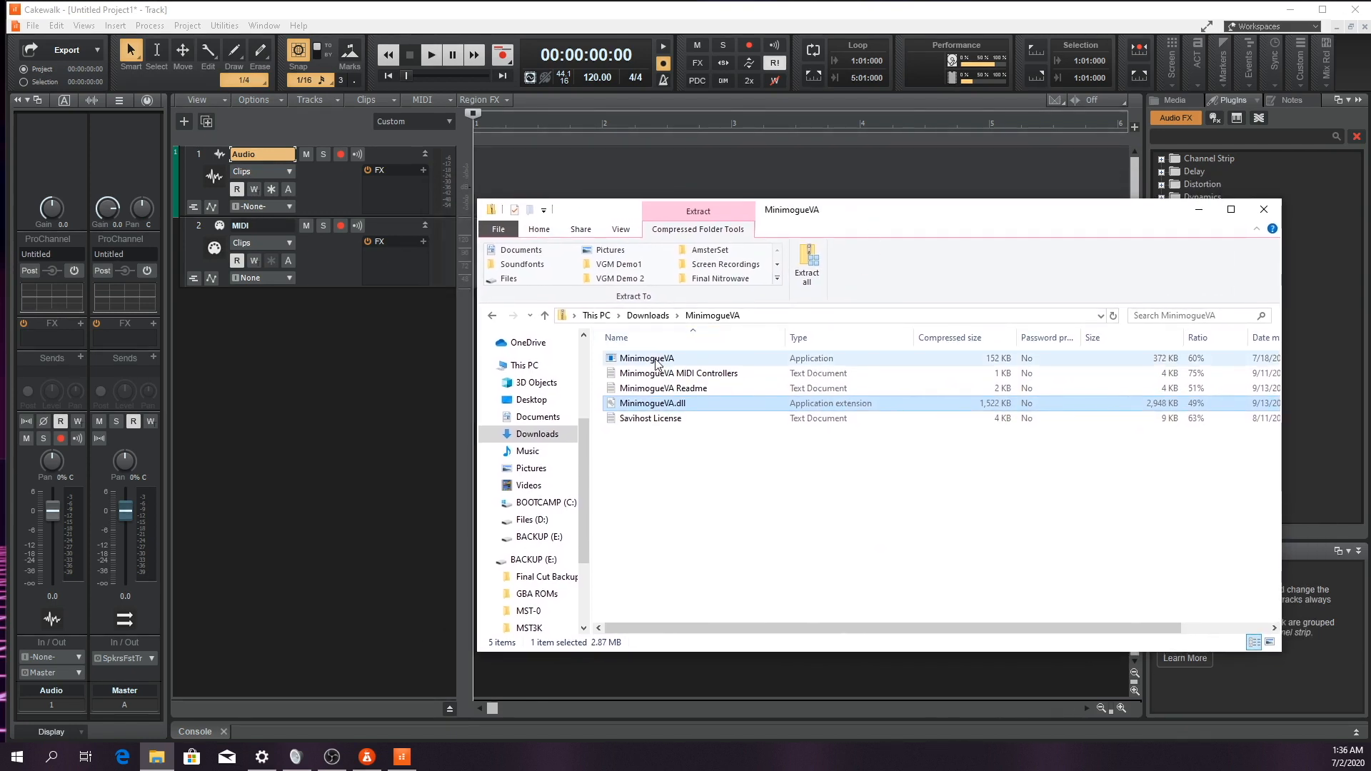
{"action": "right_click", "coordinate": [658, 409]}
{"action": "left_click", "coordinate": [688, 453]}
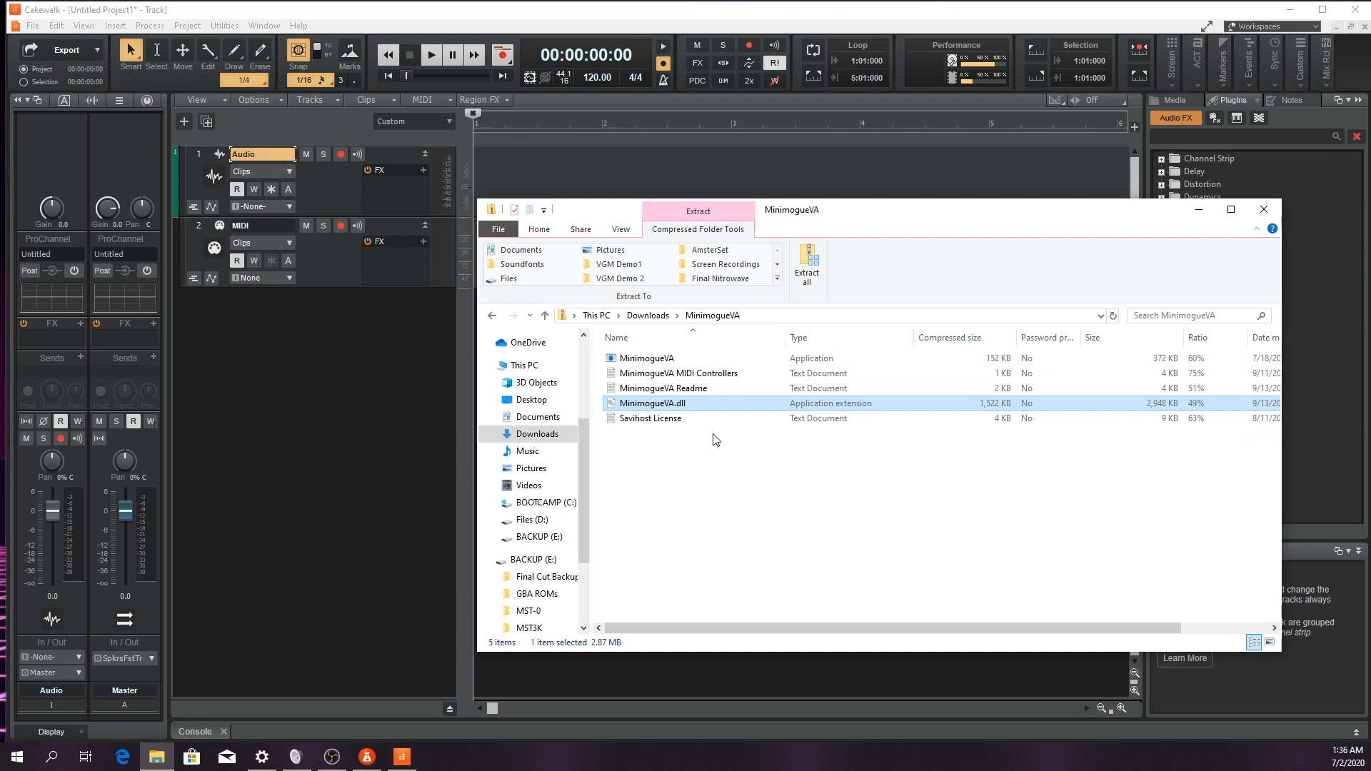
{"action": "left_click", "coordinate": [726, 511]}
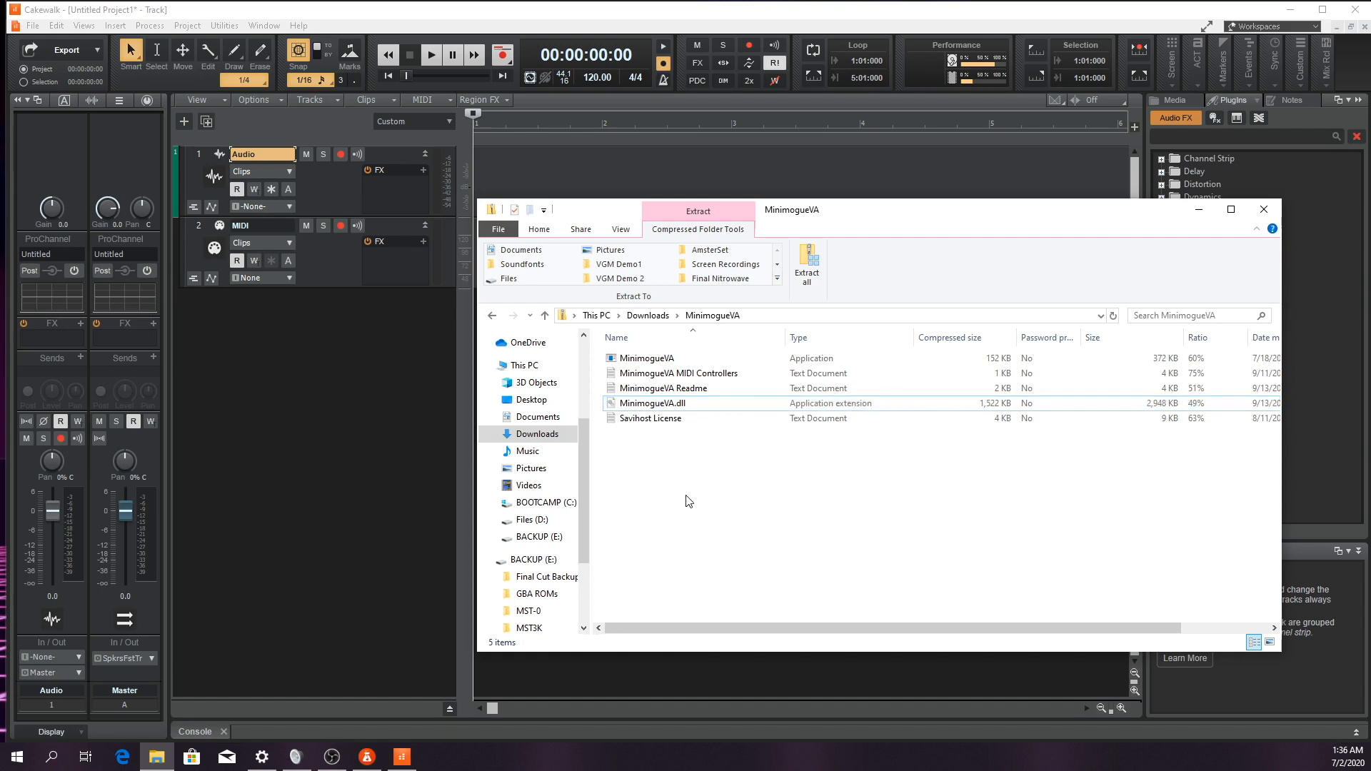
{"action": "right_click", "coordinate": [655, 402]}
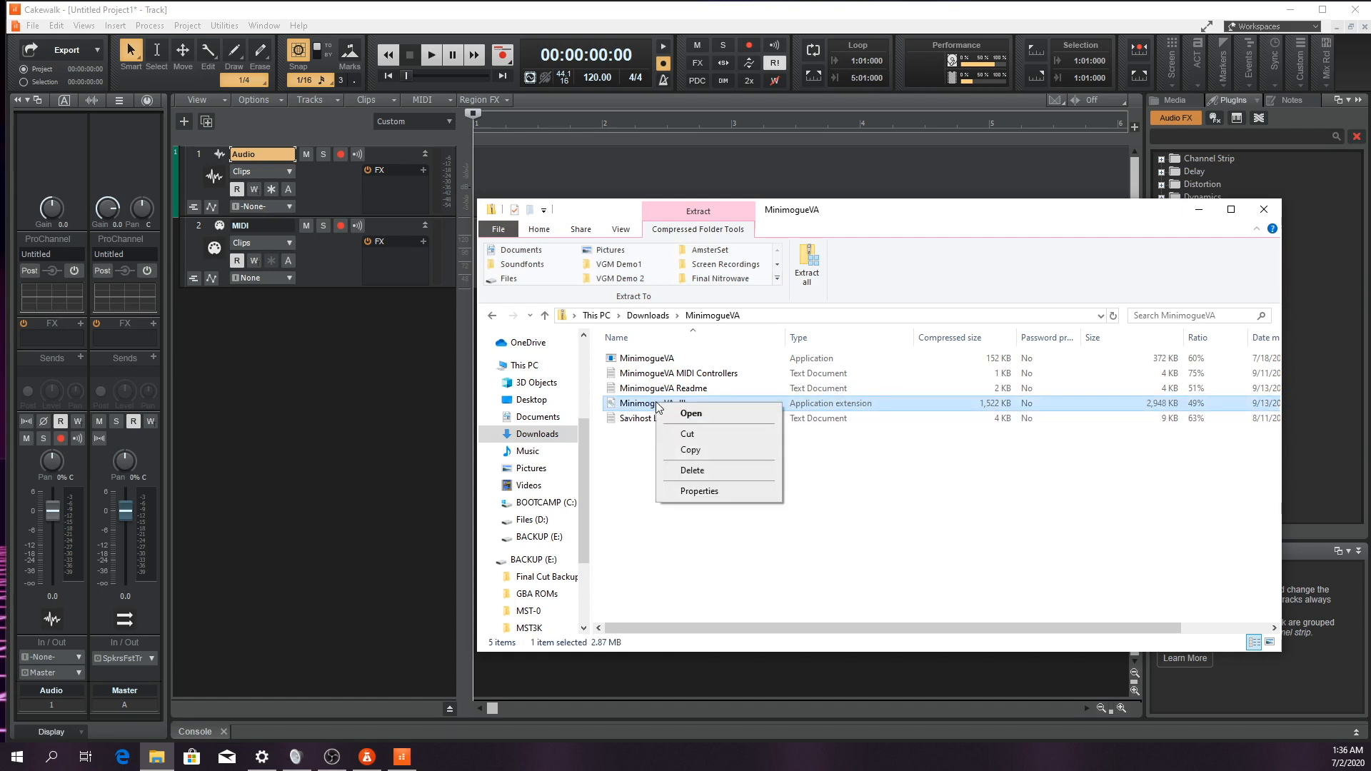
{"action": "left_click", "coordinate": [674, 450]}
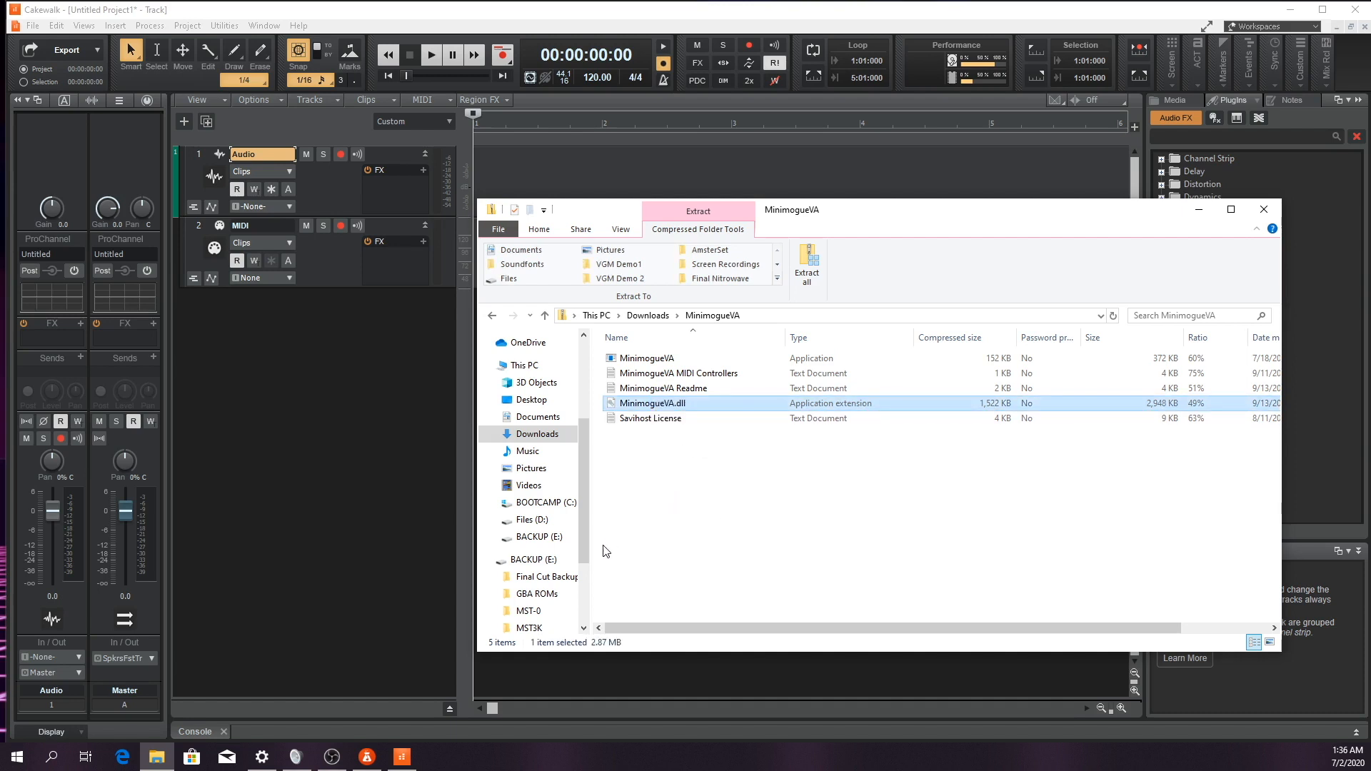
Go to the C:\Program Files\Cakewalk\Vstplugins folder
{"action": "left_click", "coordinate": [527, 504]}
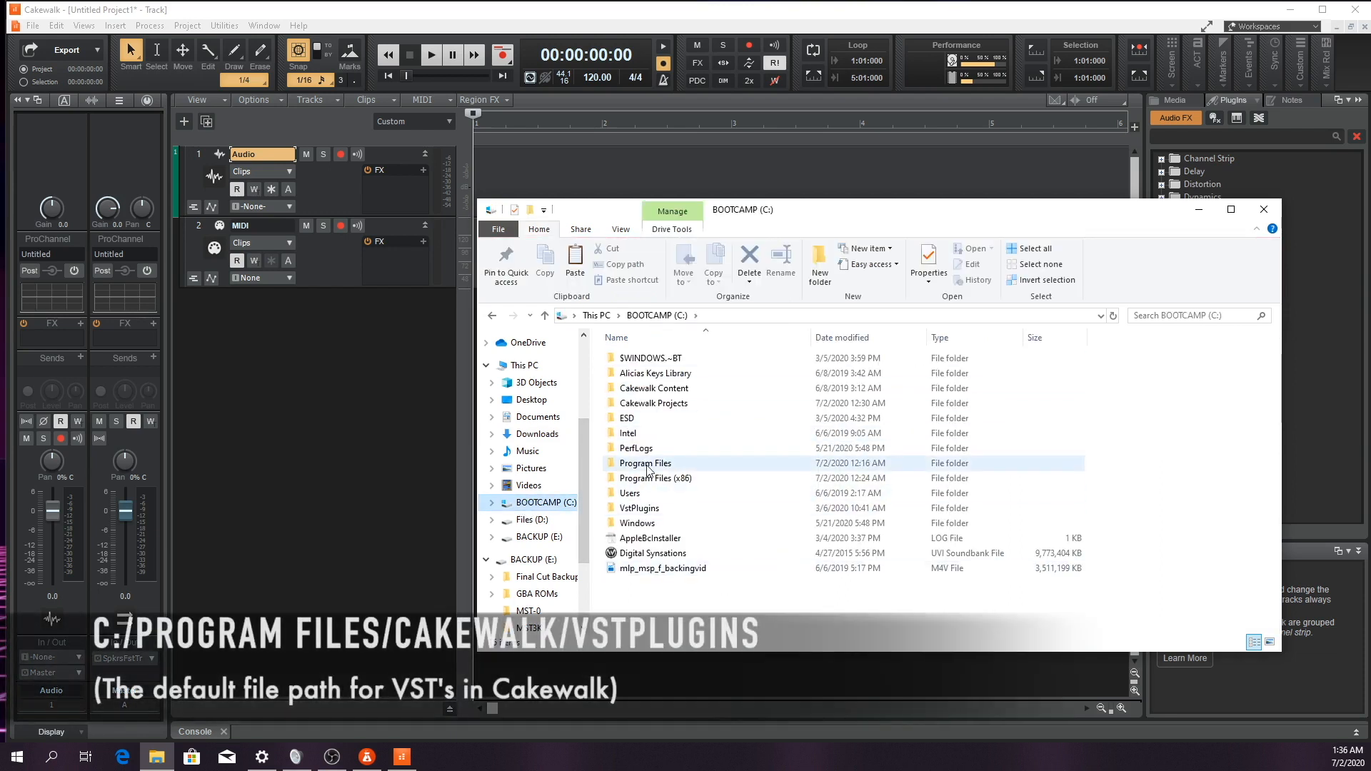
{"action": "left_click", "coordinate": [646, 463]}
{"action": "key", "text": "Return"}
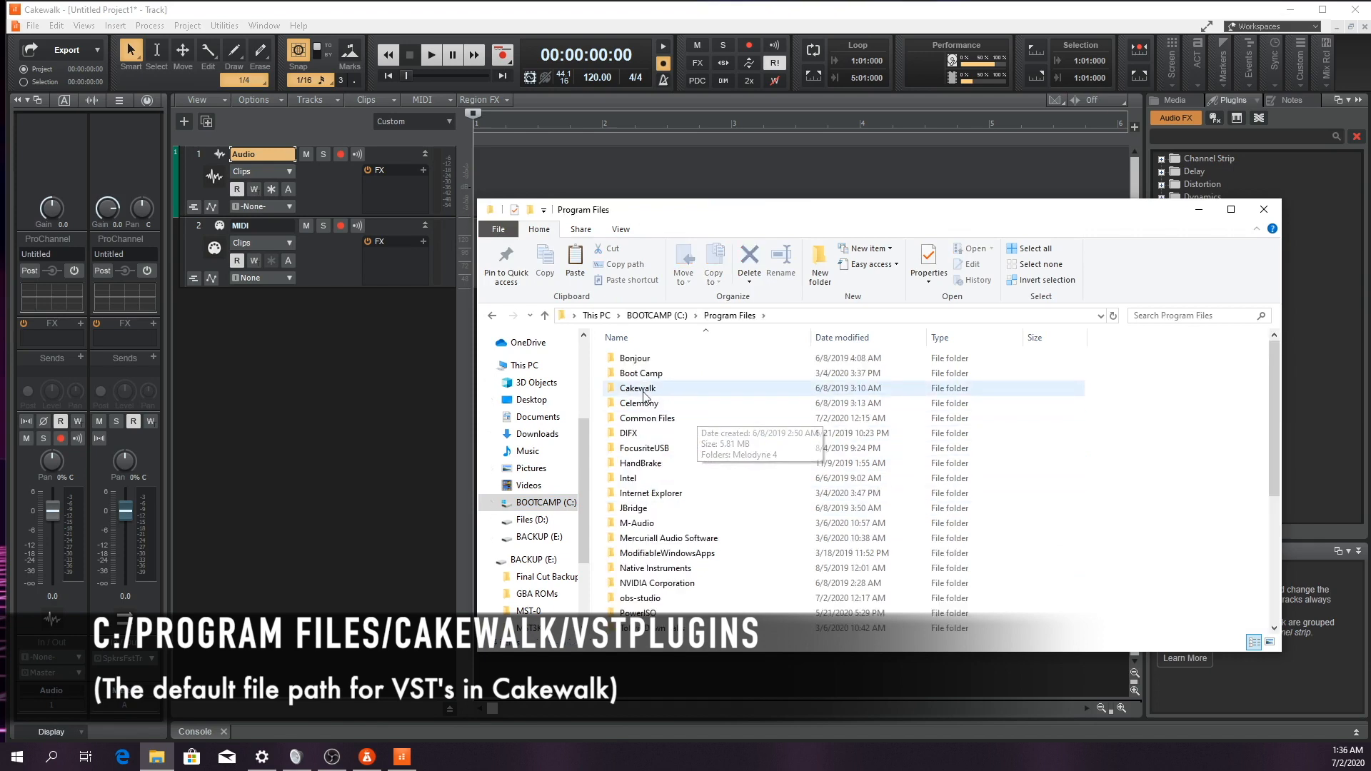
{"action": "double_click", "coordinate": [647, 388]}
{"action": "double_click", "coordinate": [639, 509]}
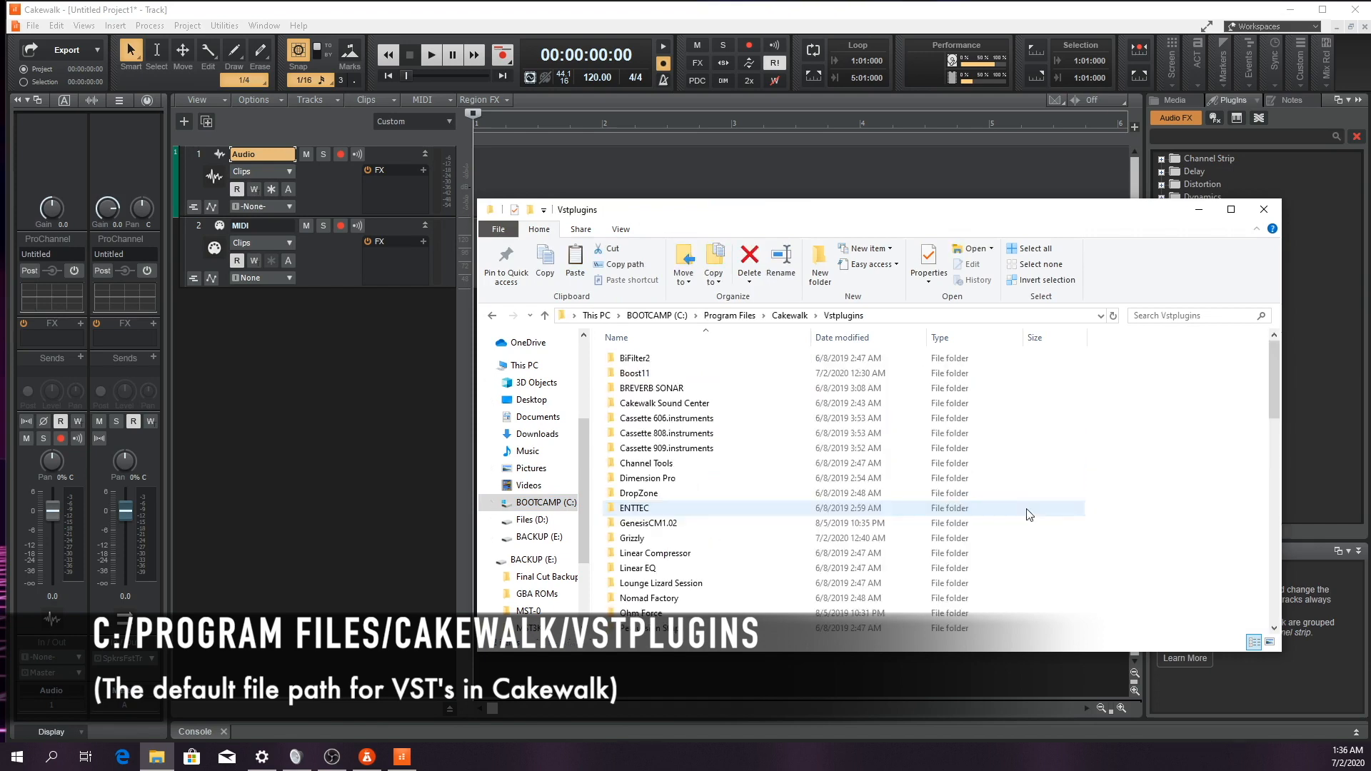
Paste MinimogueVA.dll into the Vstplugins folder with administrator permission, and close the File Explorer window
{"action": "scroll", "coordinate": [1025, 515], "scroll_direction": "down", "scroll_amount": 10}
{"action": "right_click", "coordinate": [1125, 486]}
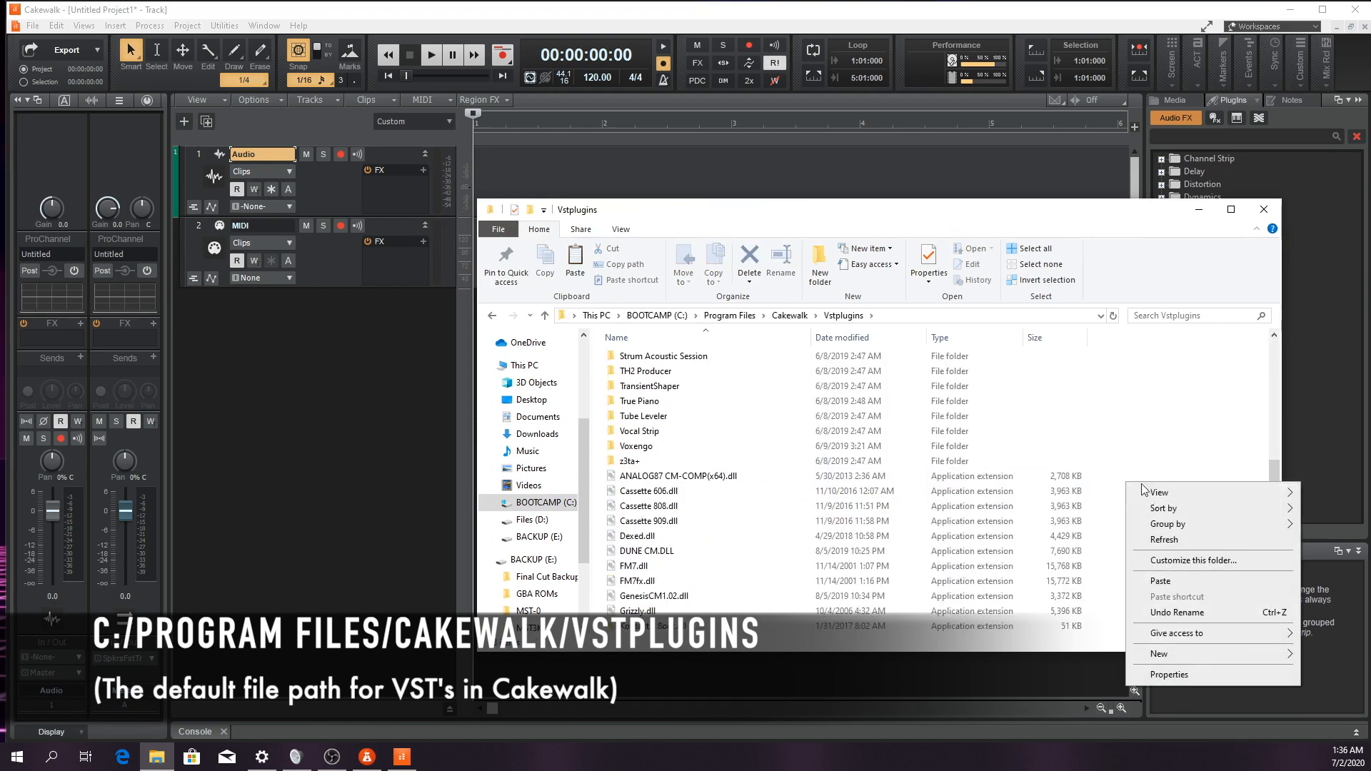
{"action": "left_click", "coordinate": [1160, 581]}
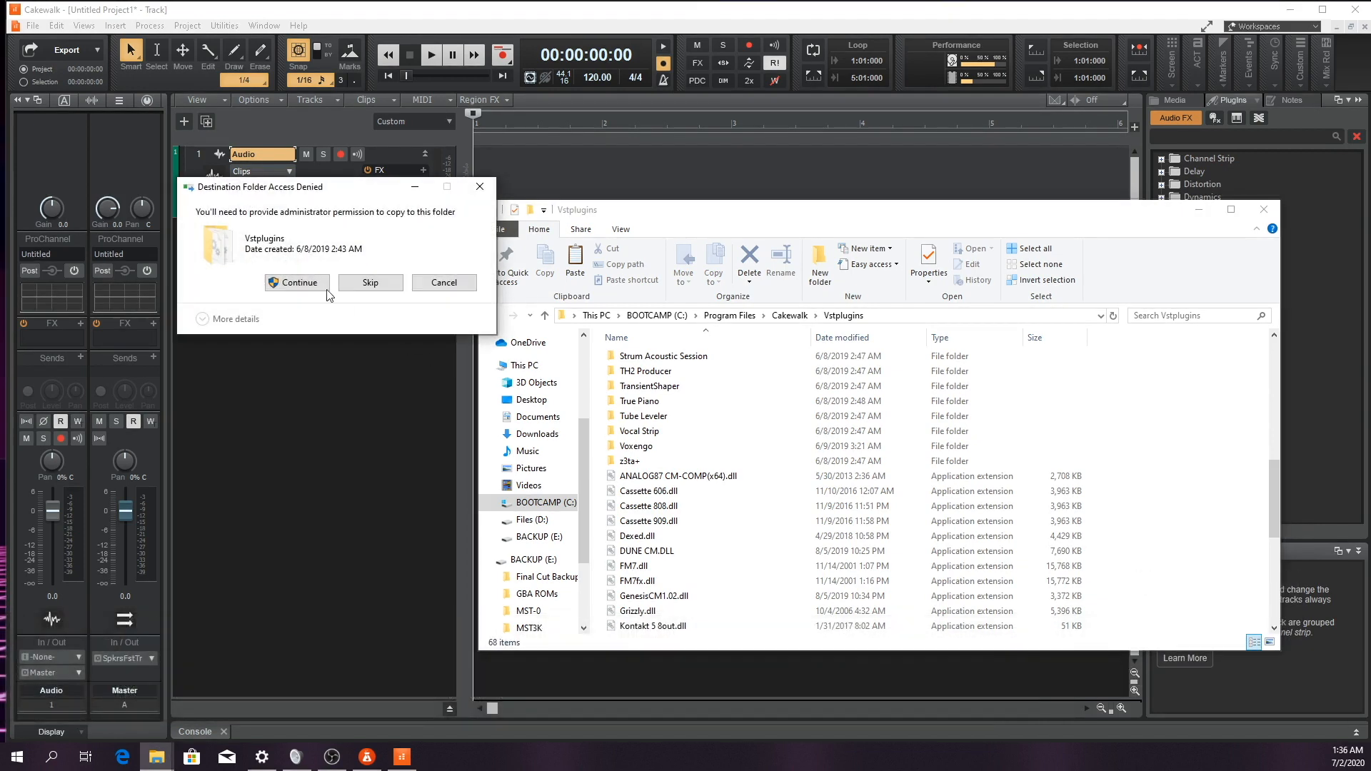
{"action": "left_click", "coordinate": [292, 286]}
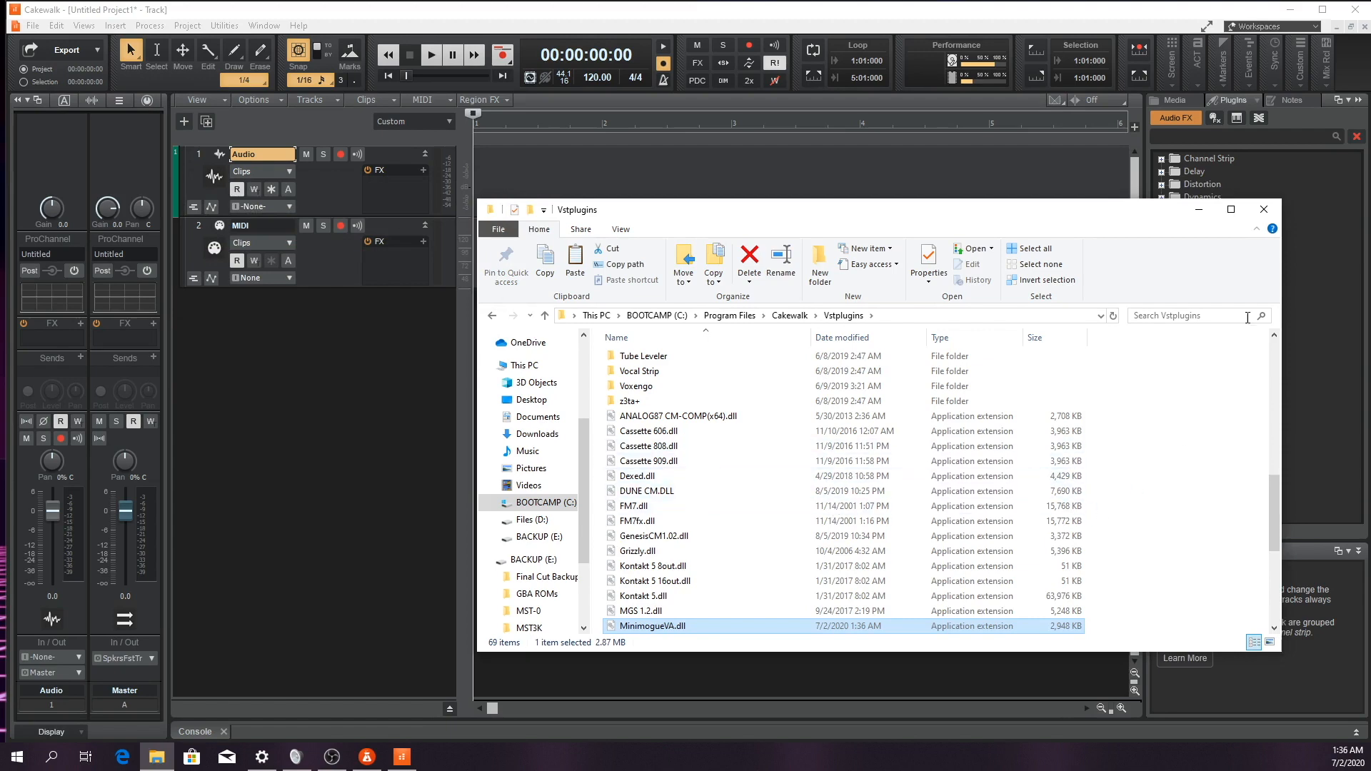
{"action": "left_click", "coordinate": [1264, 210]}
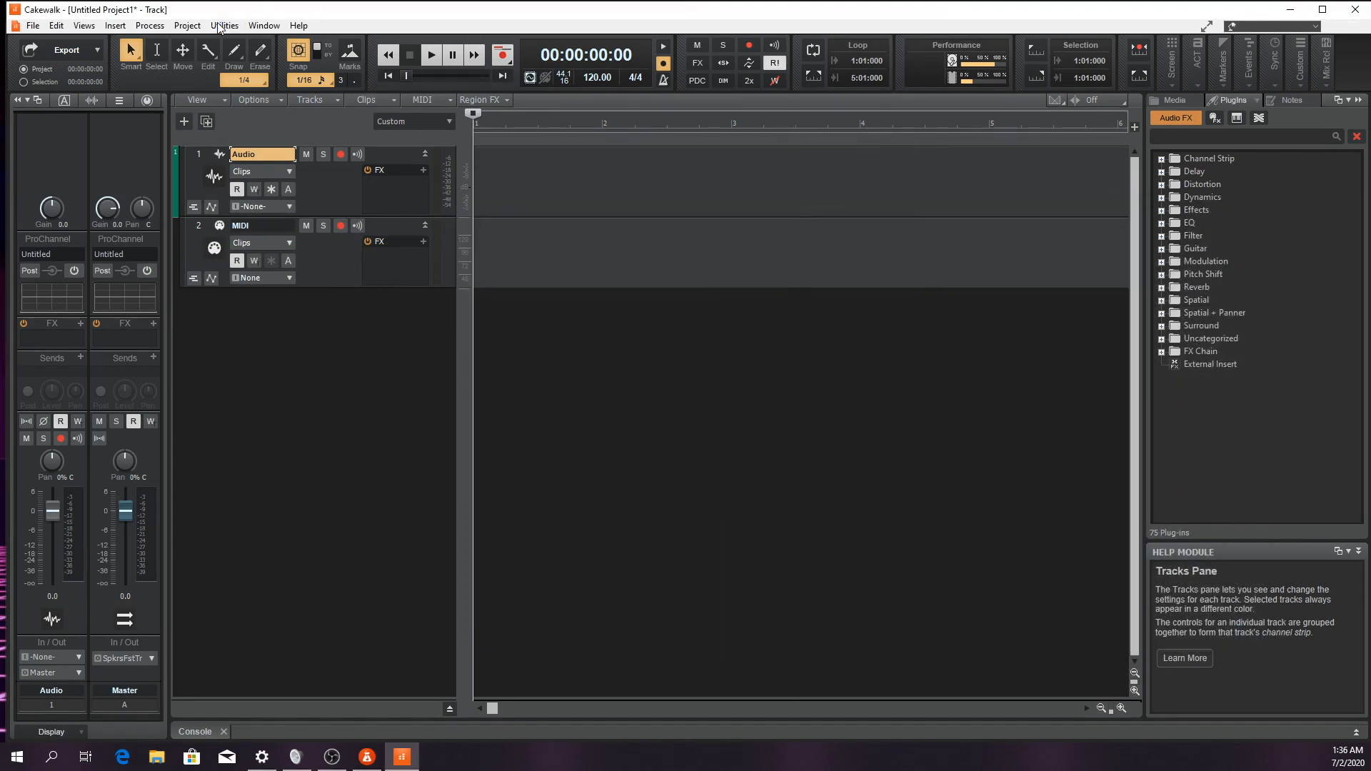
Reopen the Cakewalk Plug-in Manager and scan for VST plug-ins
{"action": "left_click", "coordinate": [224, 25]}
{"action": "left_click", "coordinate": [284, 149]}
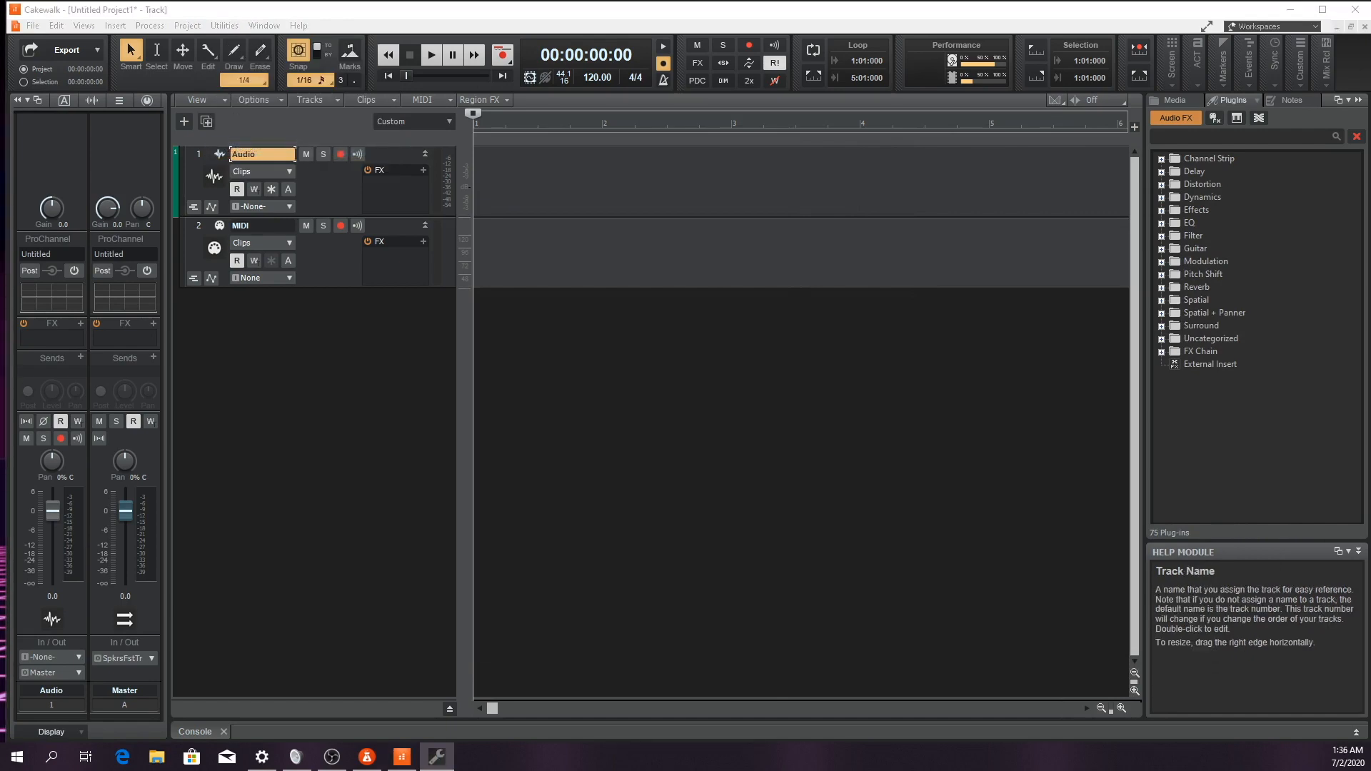
{"action": "left_click_drag", "start_coordinate": [0, 243], "coordinate": [686, 185]}
{"action": "left_click", "coordinate": [708, 464]}
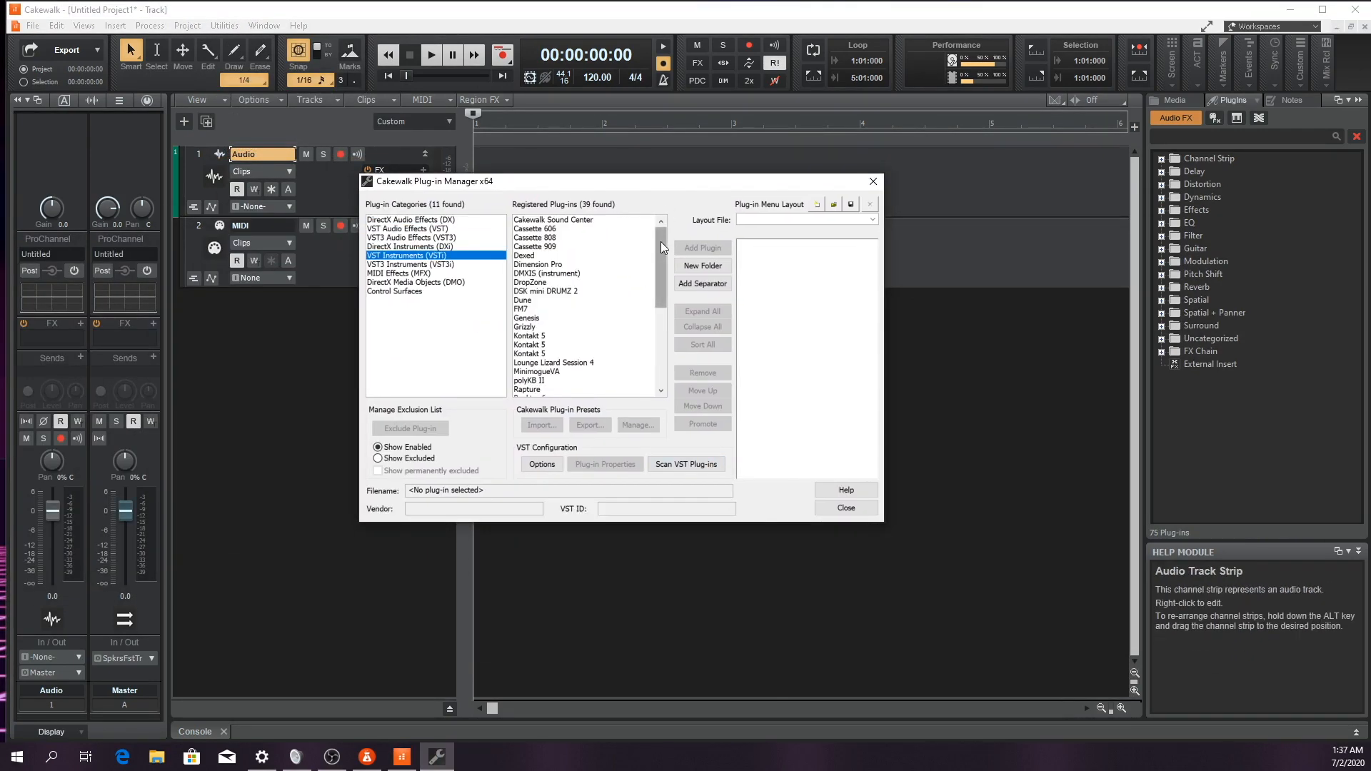
Examine the plug-in properties of MinimogueVA among the VST instruments, accept them, and close the Plug-in Manager
{"action": "left_click_drag", "start_coordinate": [662, 241], "coordinate": [659, 271]}
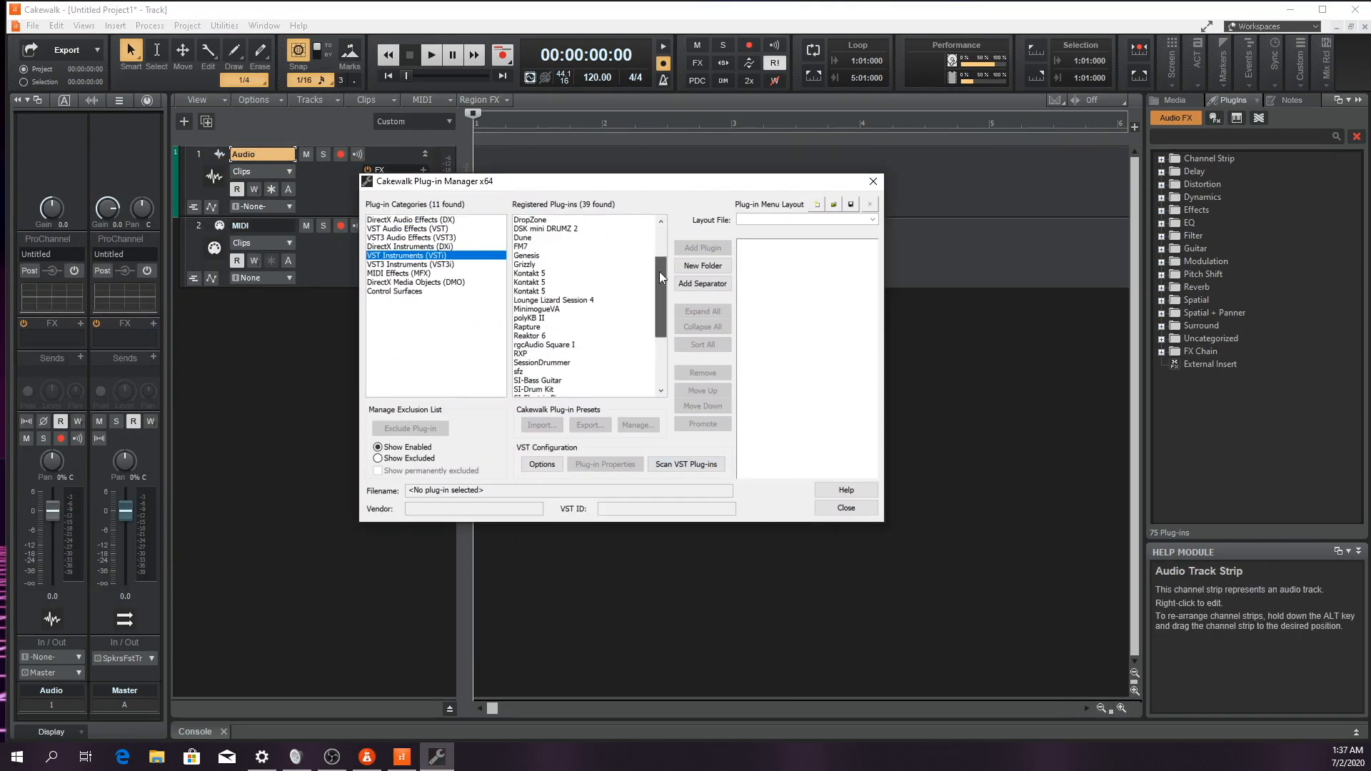
{"action": "left_click", "coordinate": [564, 308]}
{"action": "left_click", "coordinate": [605, 465]}
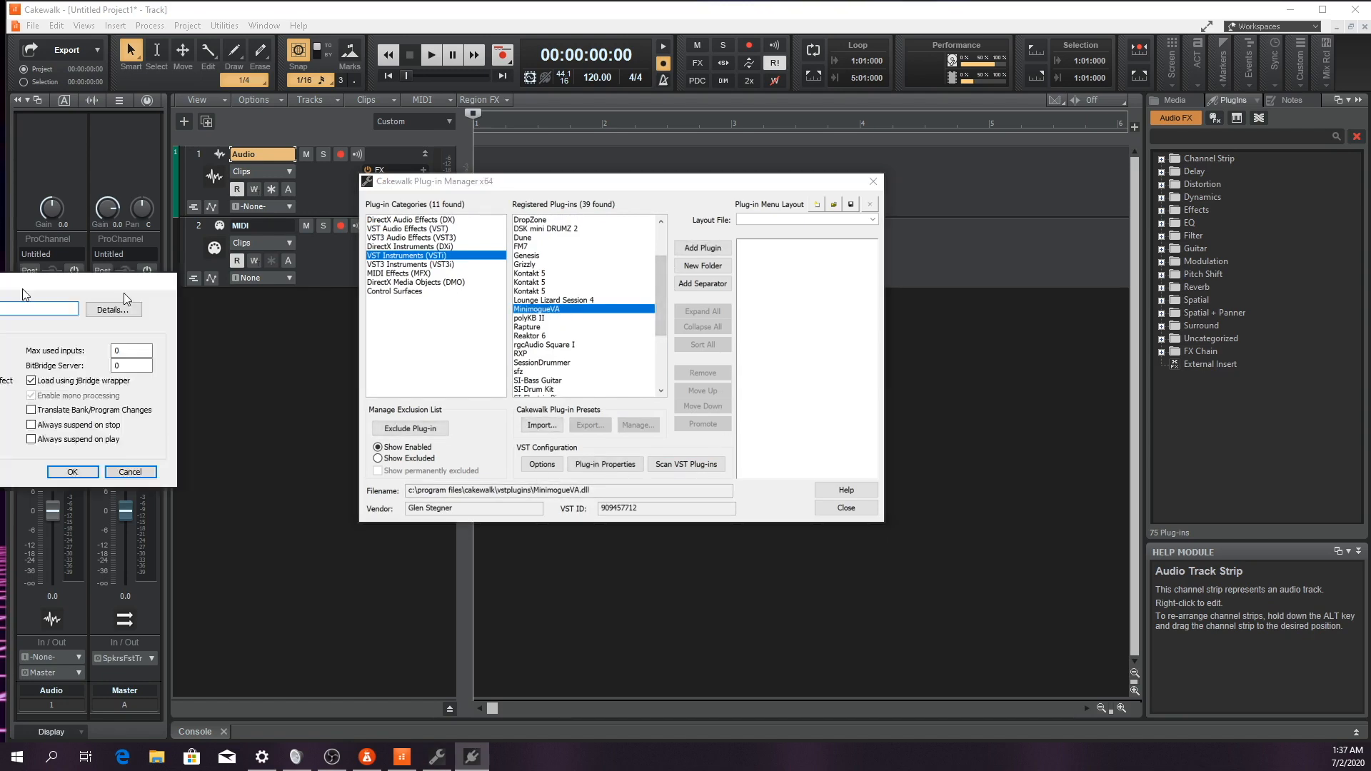
{"action": "left_click_drag", "start_coordinate": [123, 293], "coordinate": [800, 500]}
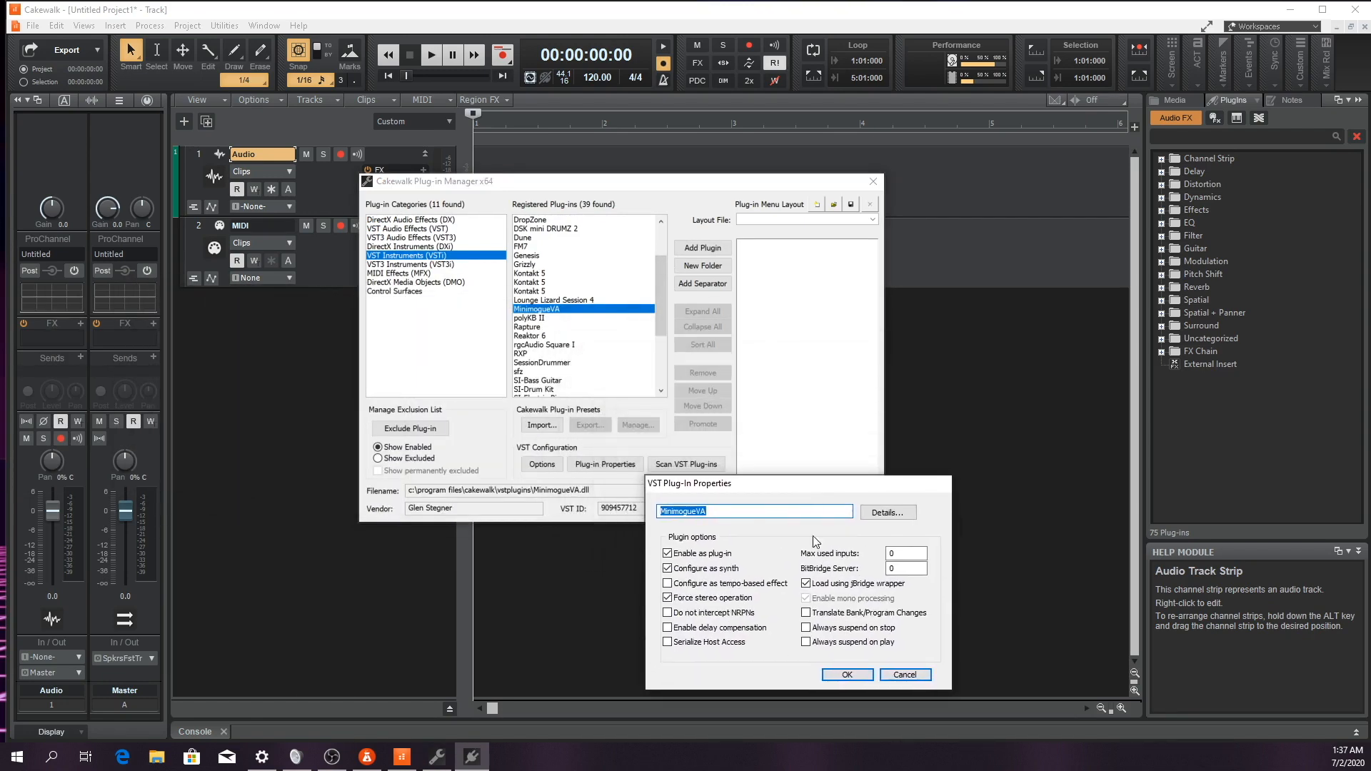
{"action": "left_click", "coordinate": [843, 674]}
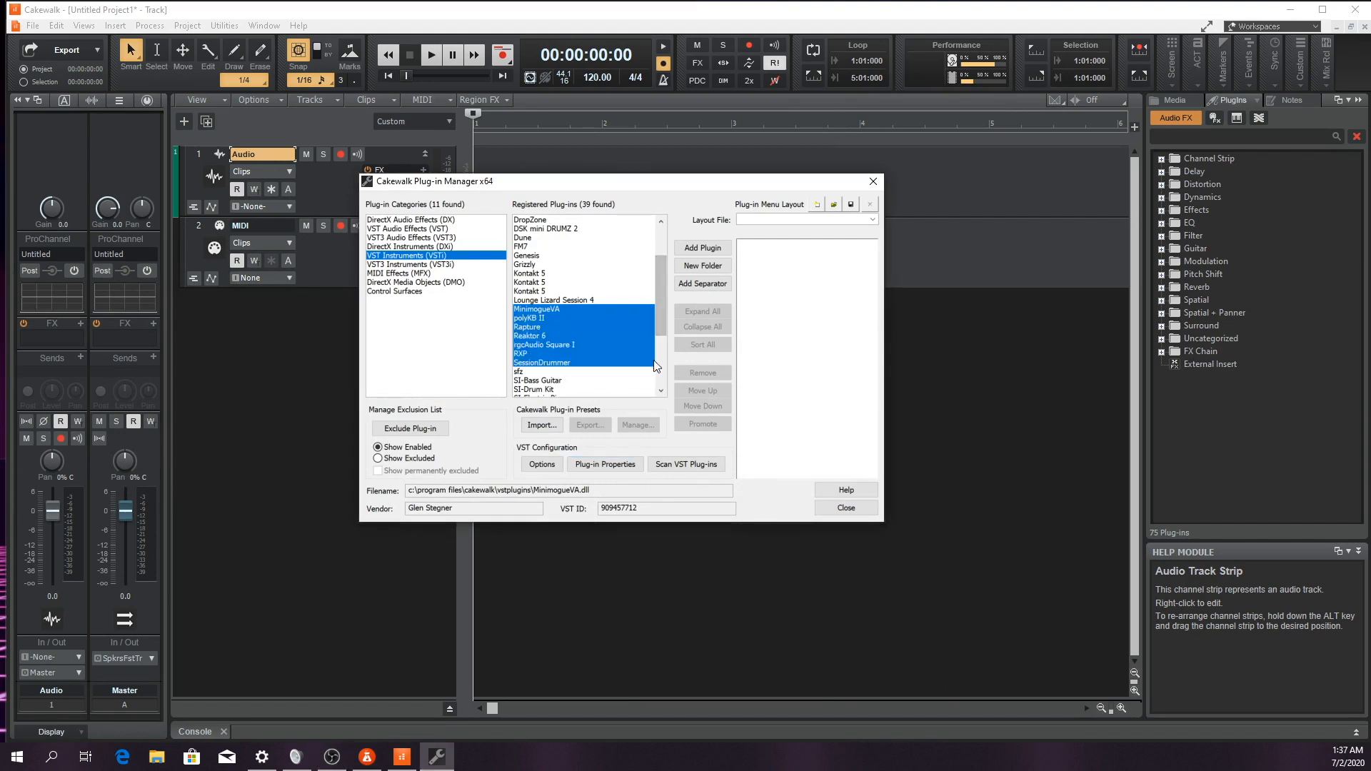
{"action": "left_click_drag", "start_coordinate": [662, 293], "coordinate": [687, 264]}
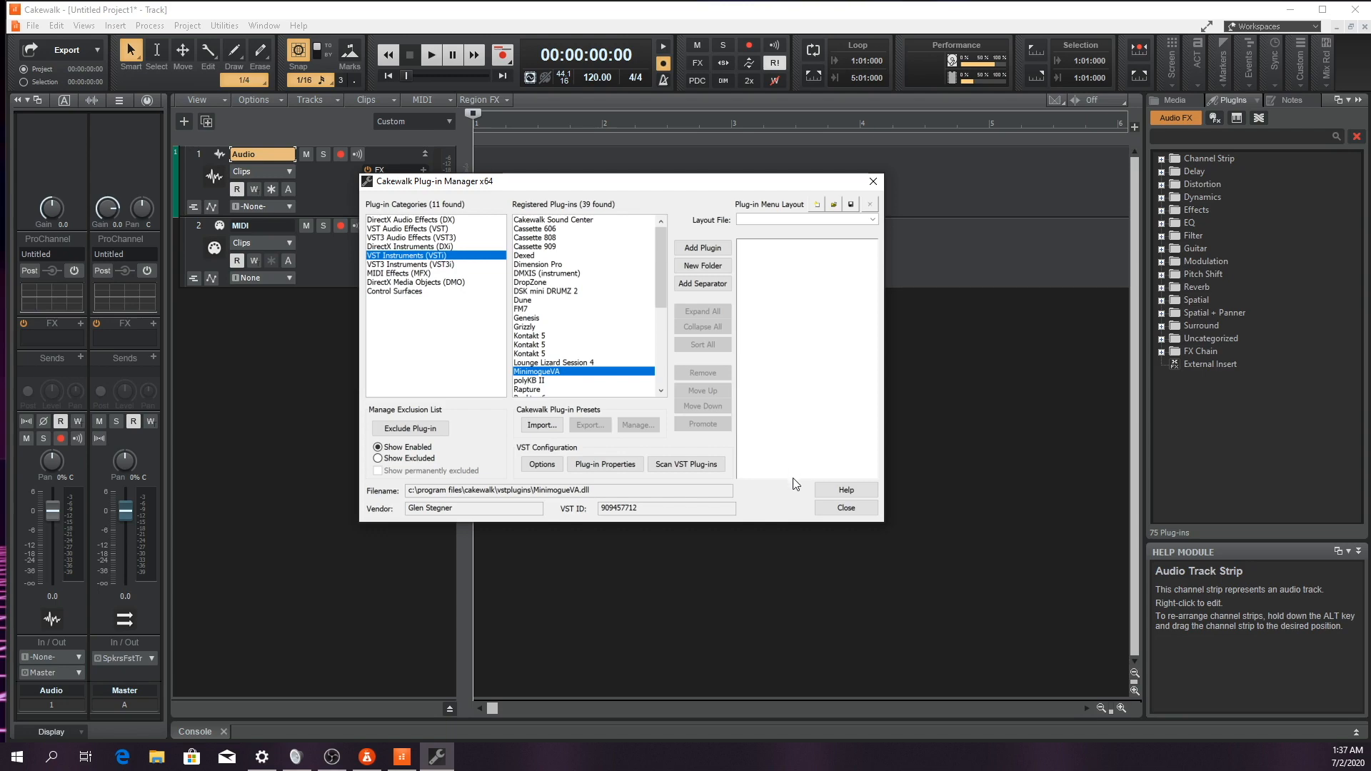
{"action": "left_click", "coordinate": [846, 508]}
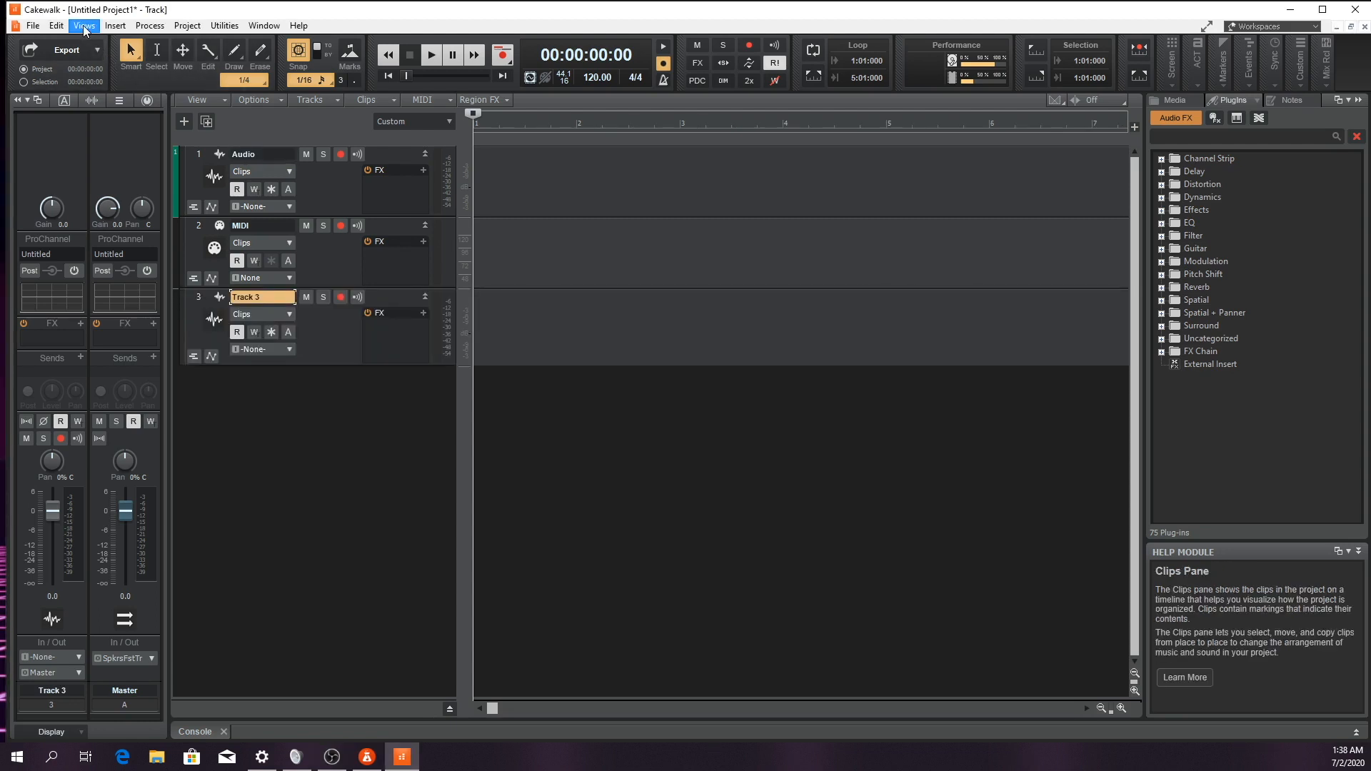
Show the Console view and look over its channel strips
{"action": "left_click", "coordinate": [84, 27]}
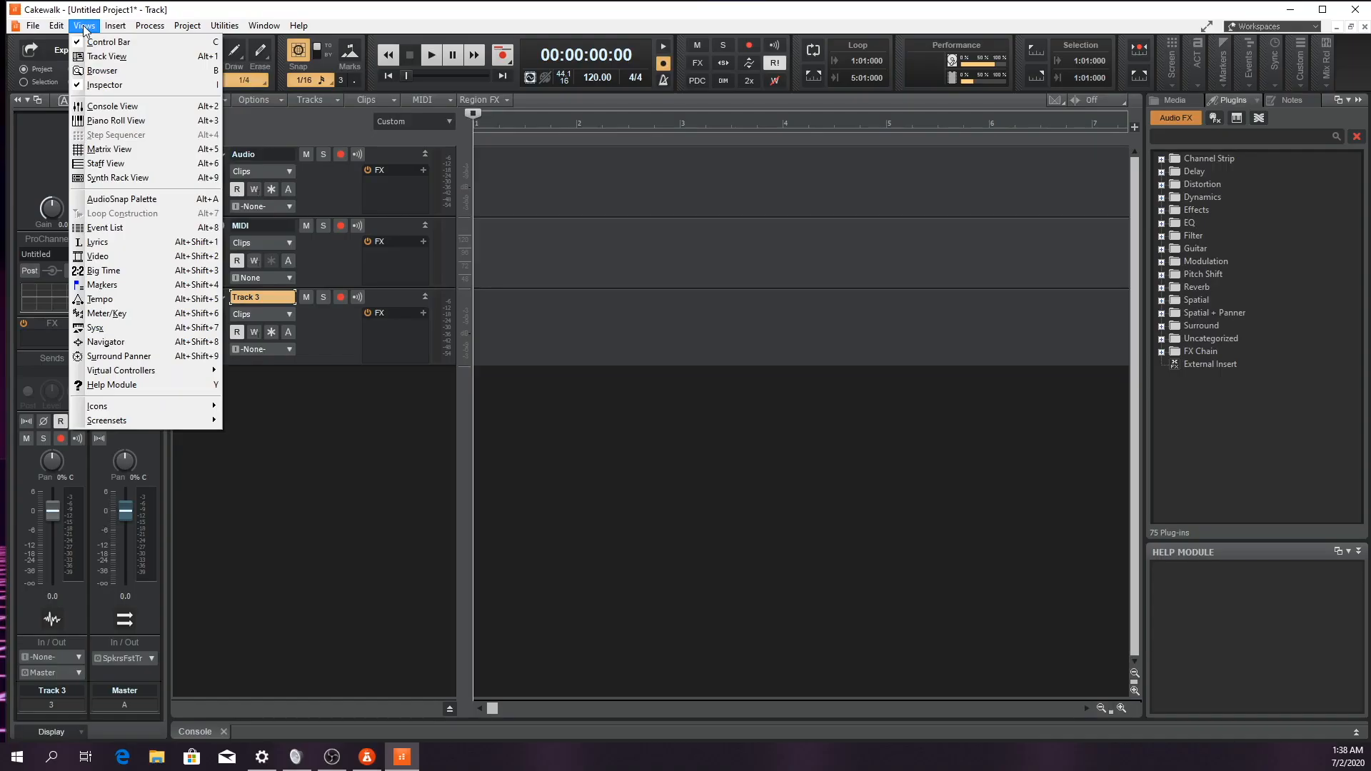
{"action": "left_click", "coordinate": [85, 27]}
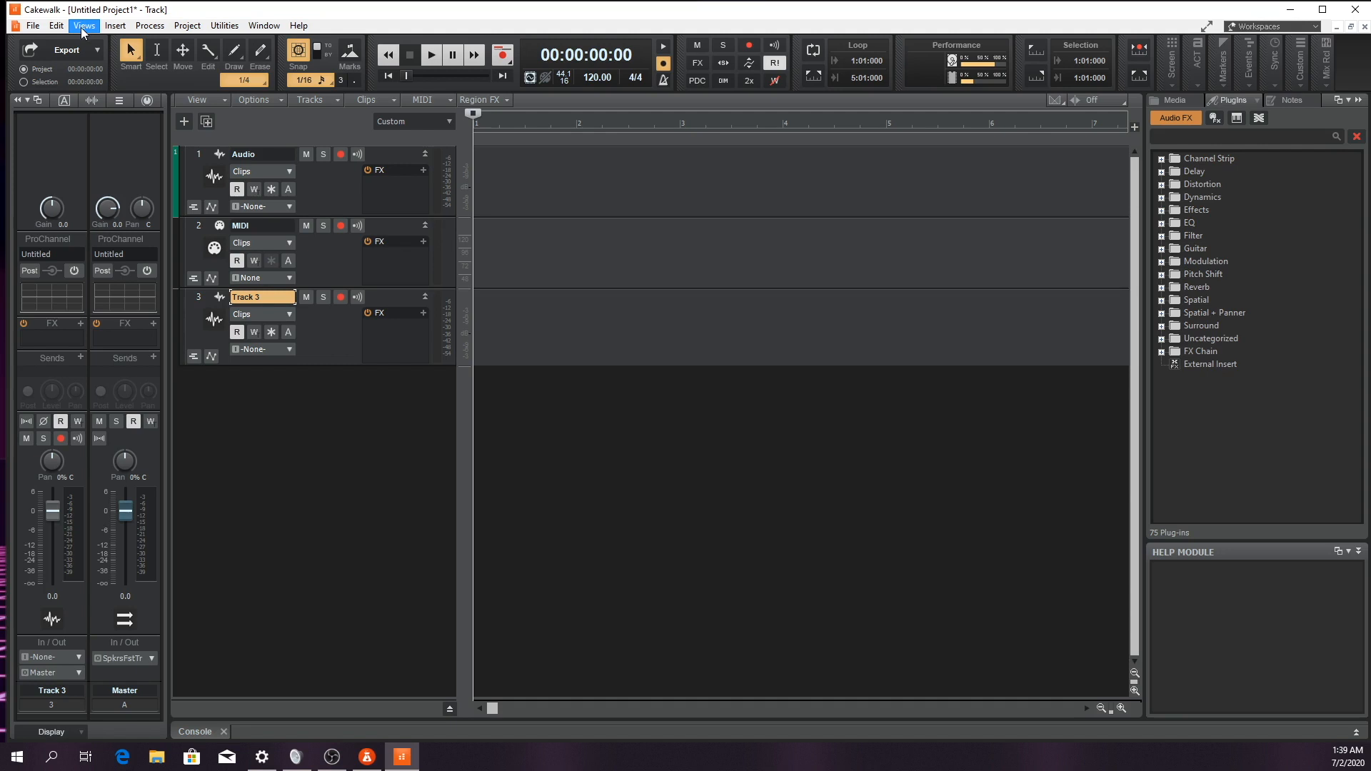
{"action": "left_click", "coordinate": [84, 27]}
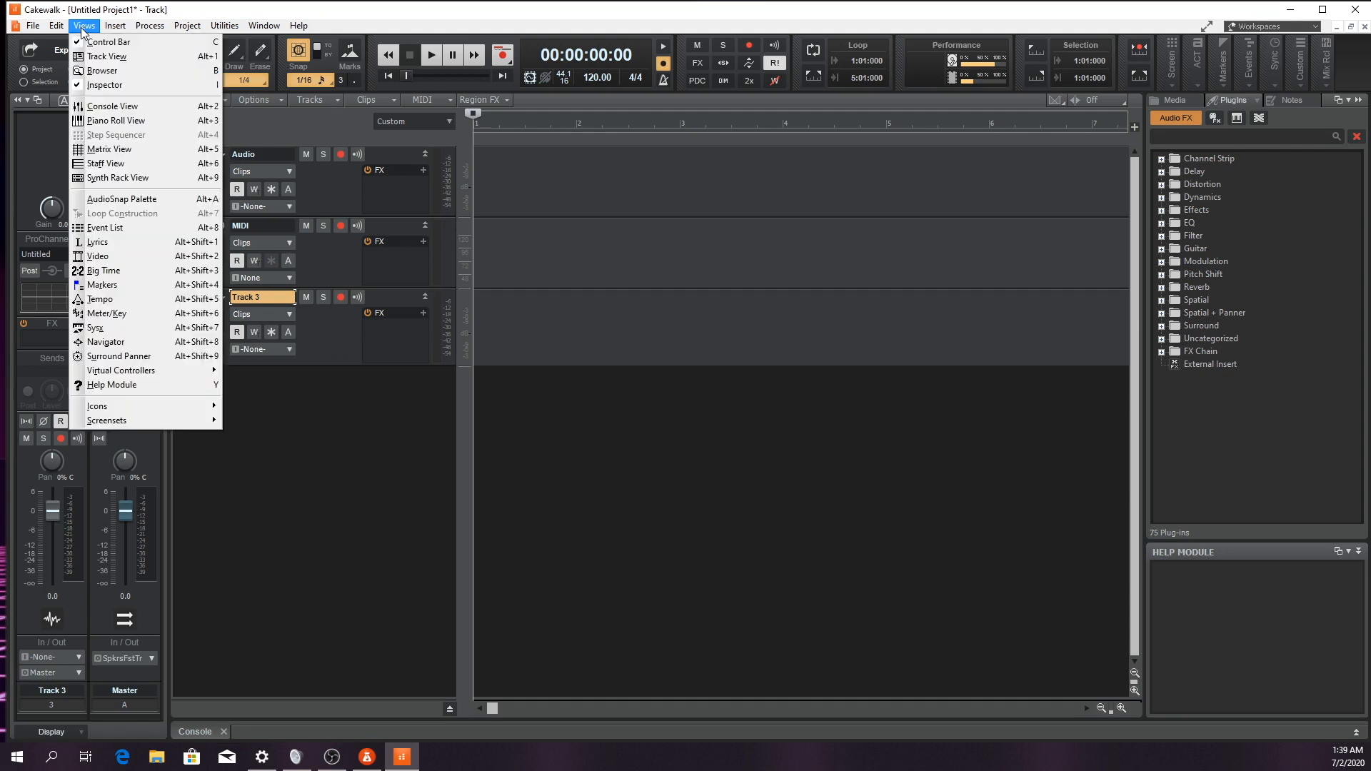
{"action": "left_click", "coordinate": [99, 105]}
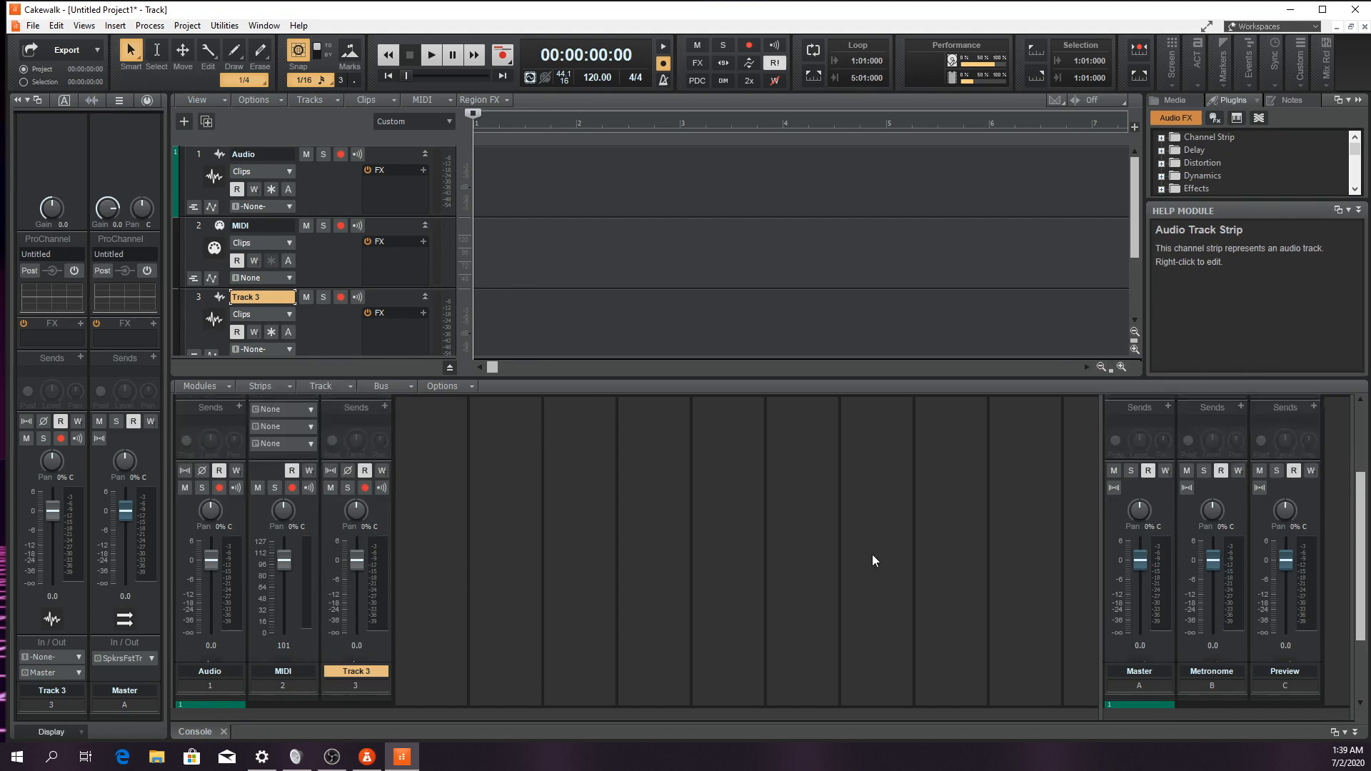
{"action": "scroll", "coordinate": [872, 554], "scroll_direction": "up", "scroll_amount": 1}
{"action": "scroll", "coordinate": [864, 554], "scroll_direction": "down", "scroll_amount": 1}
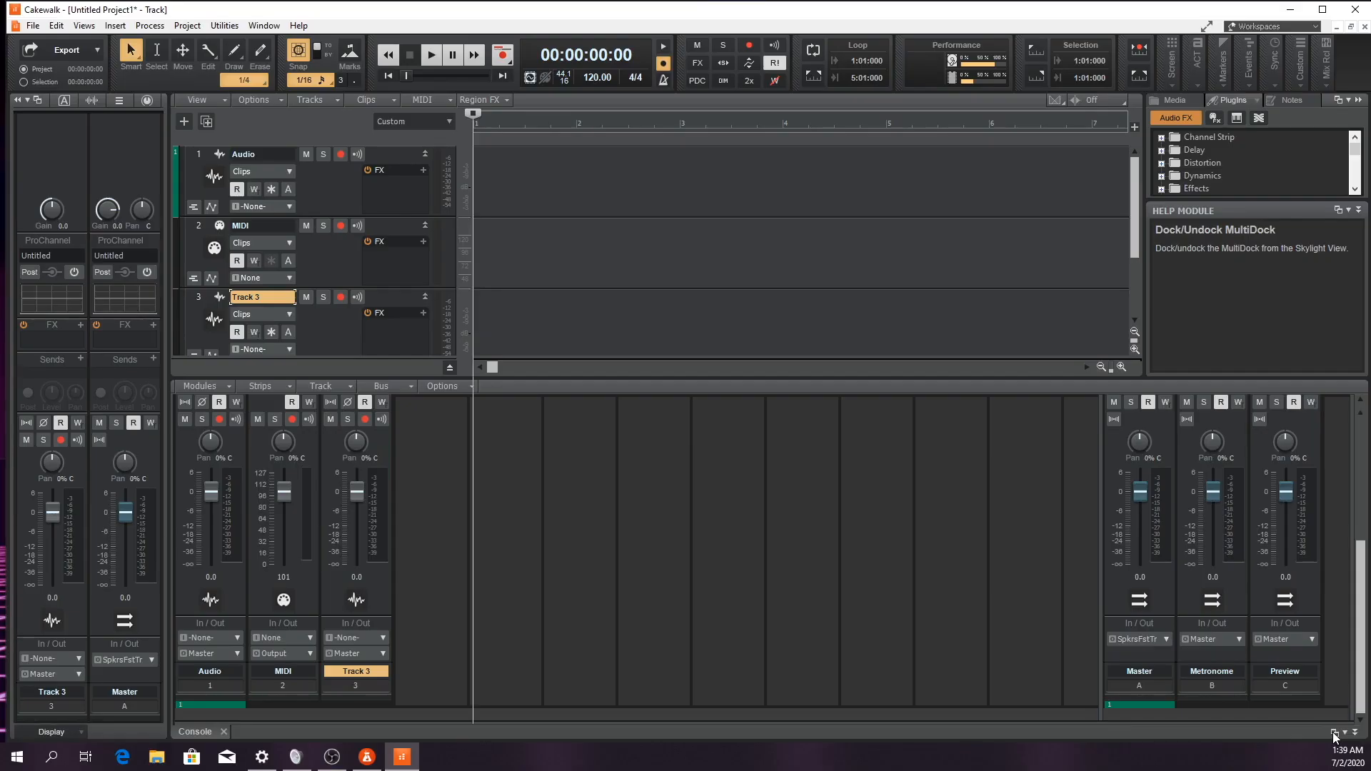
Undock the MultiDock with the Console view and maximize it as a separate window
{"action": "left_click", "coordinate": [1304, 710]}
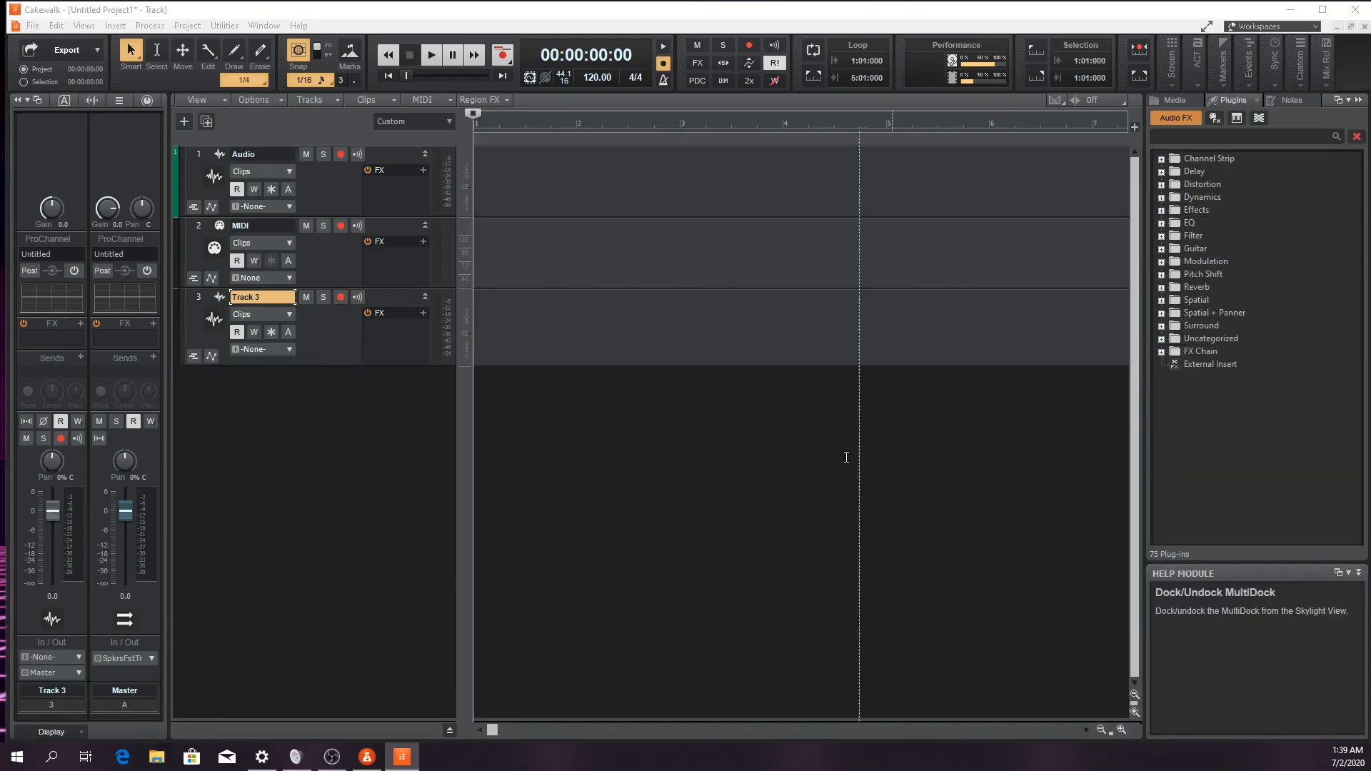
{"action": "left_click_drag", "start_coordinate": [700, 54], "coordinate": [702, 18]}
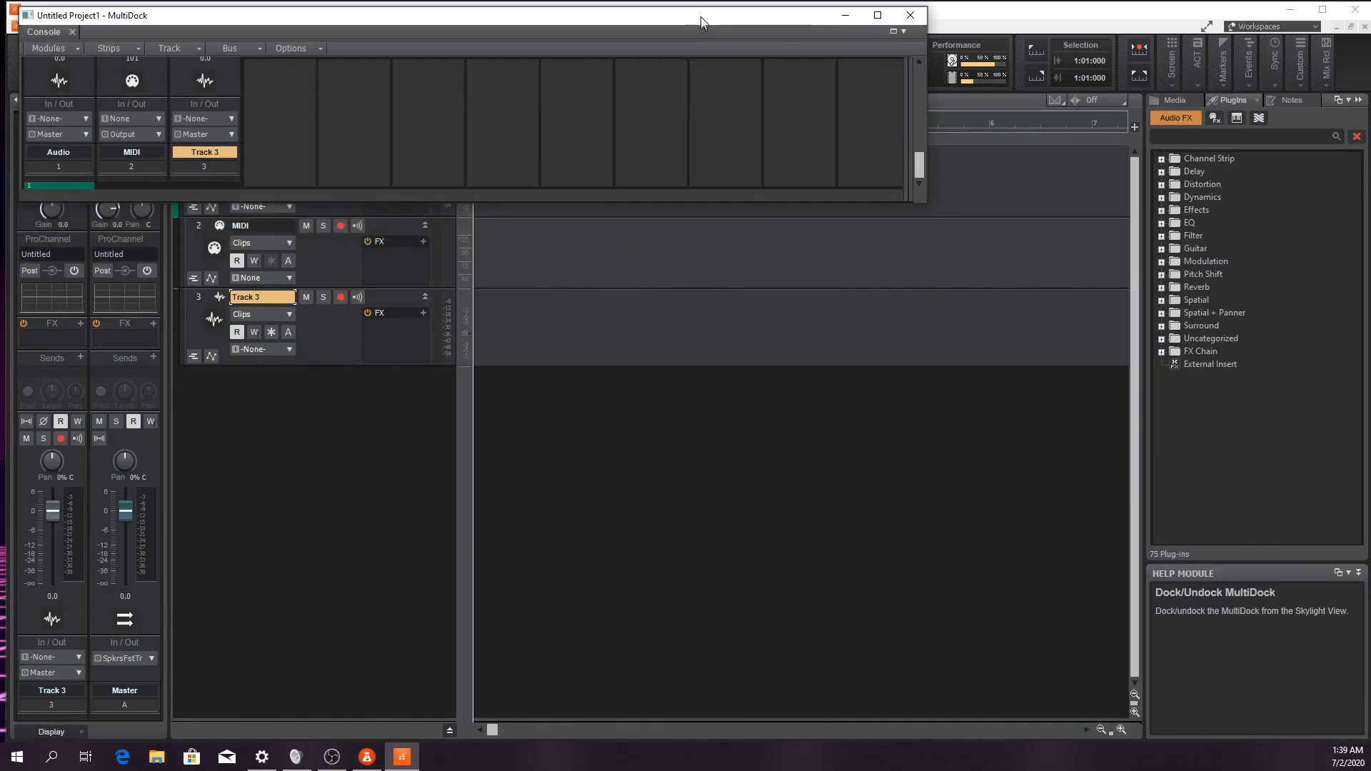
{"action": "left_click", "coordinate": [875, 16]}
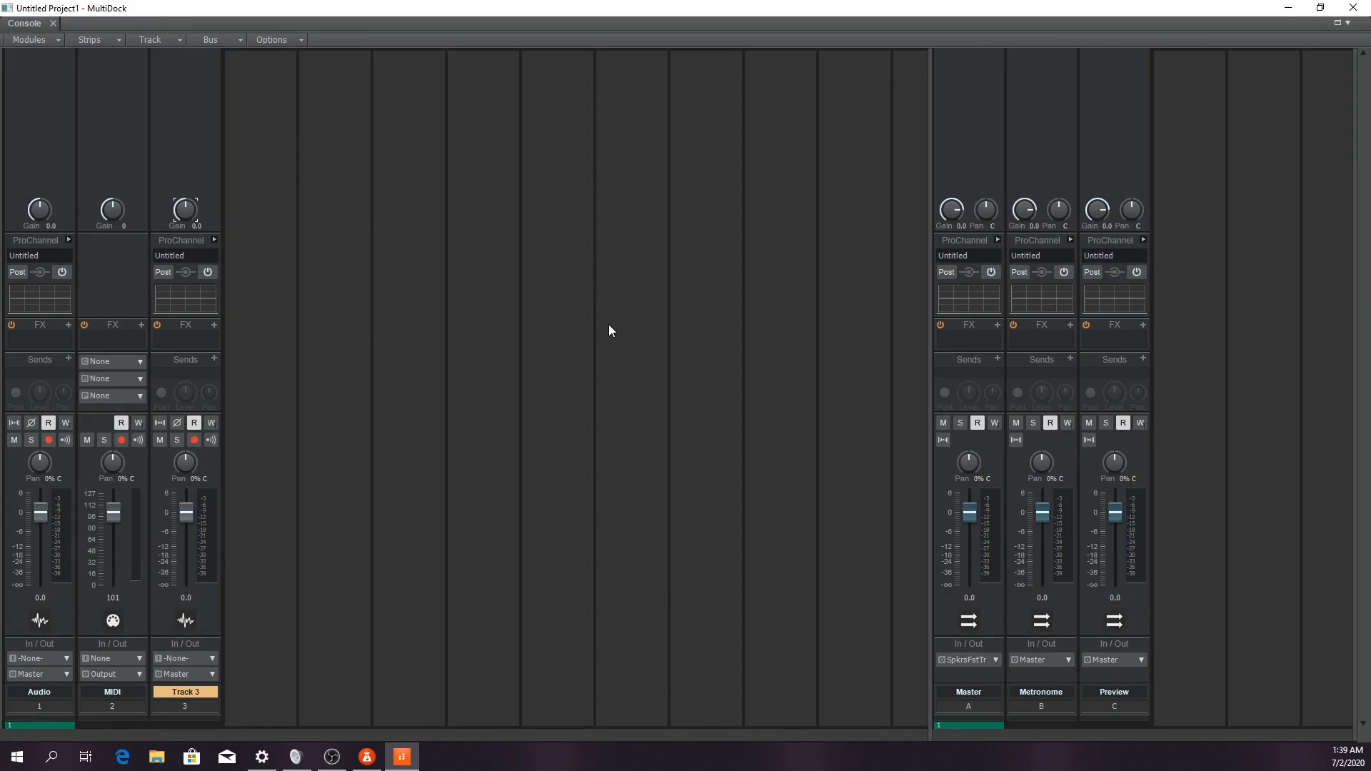
Nudge Track 3's volume to 0.1 and its pan to about 2% left in the console
{"action": "mouse_move", "coordinate": [186, 512]}
{"action": "left_mouse_down"}
{"action": "mouse_move", "coordinate": [186, 537]}
{"action": "mouse_move", "coordinate": [186, 512]}
{"action": "left_mouse_up"}
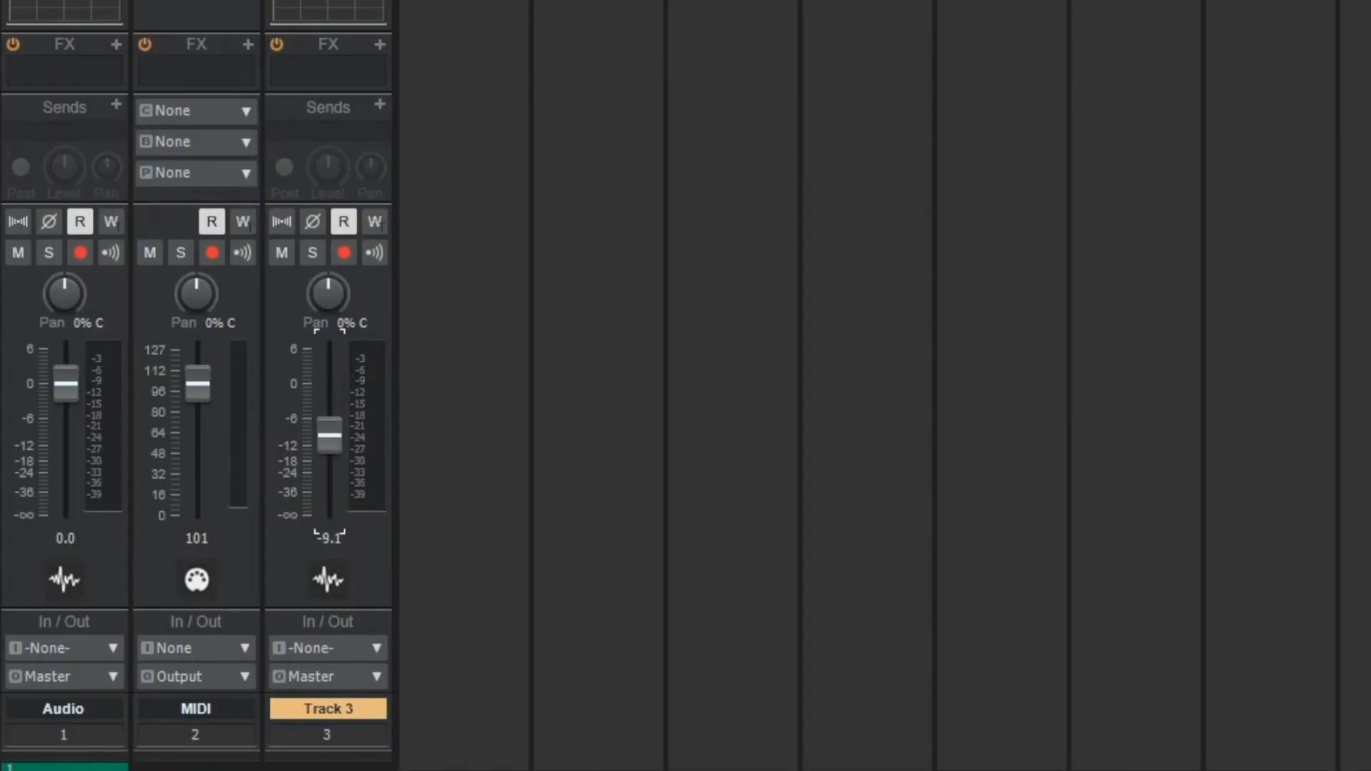
{"action": "mouse_move", "coordinate": [325, 297]}
{"action": "left_mouse_down"}
{"action": "mouse_move", "coordinate": [325, 336]}
{"action": "mouse_move", "coordinate": [325, 298]}
{"action": "left_mouse_up"}
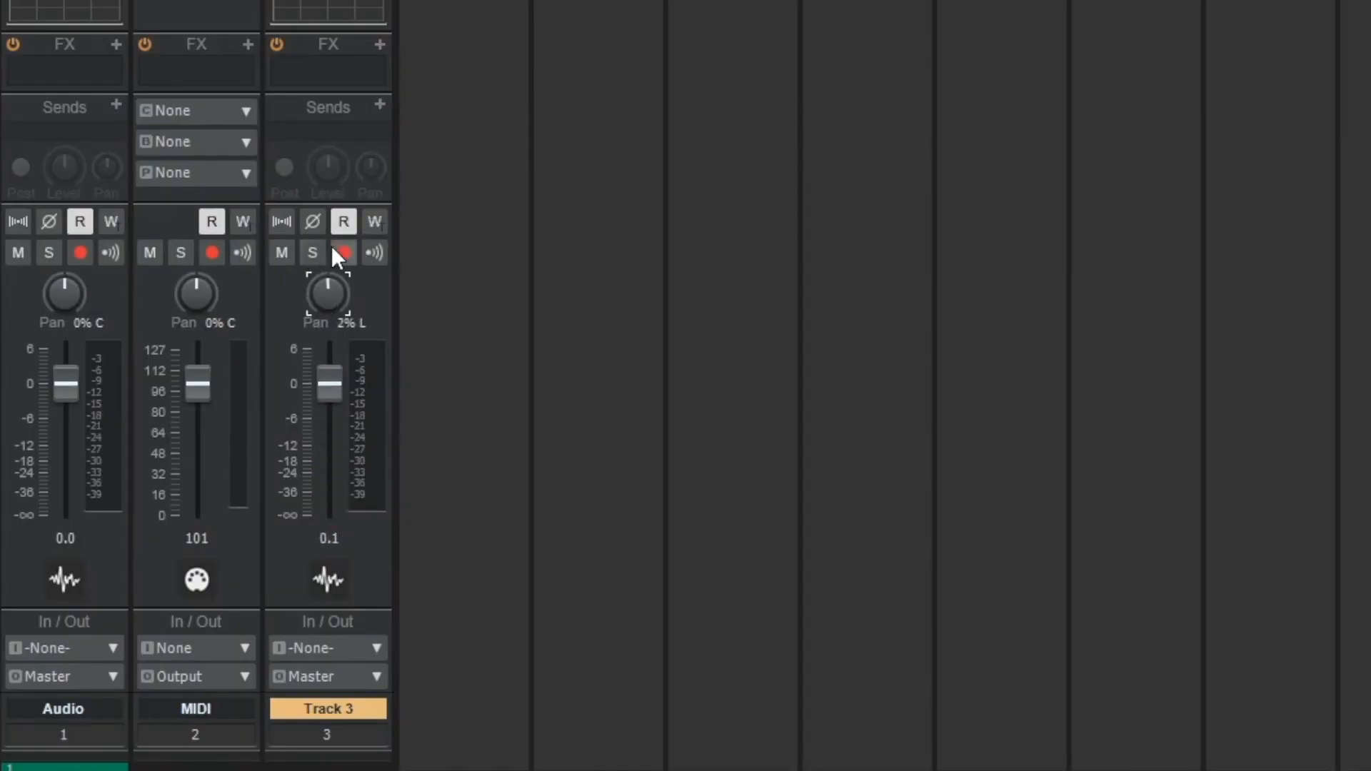
{"action": "left_click", "coordinate": [281, 223]}
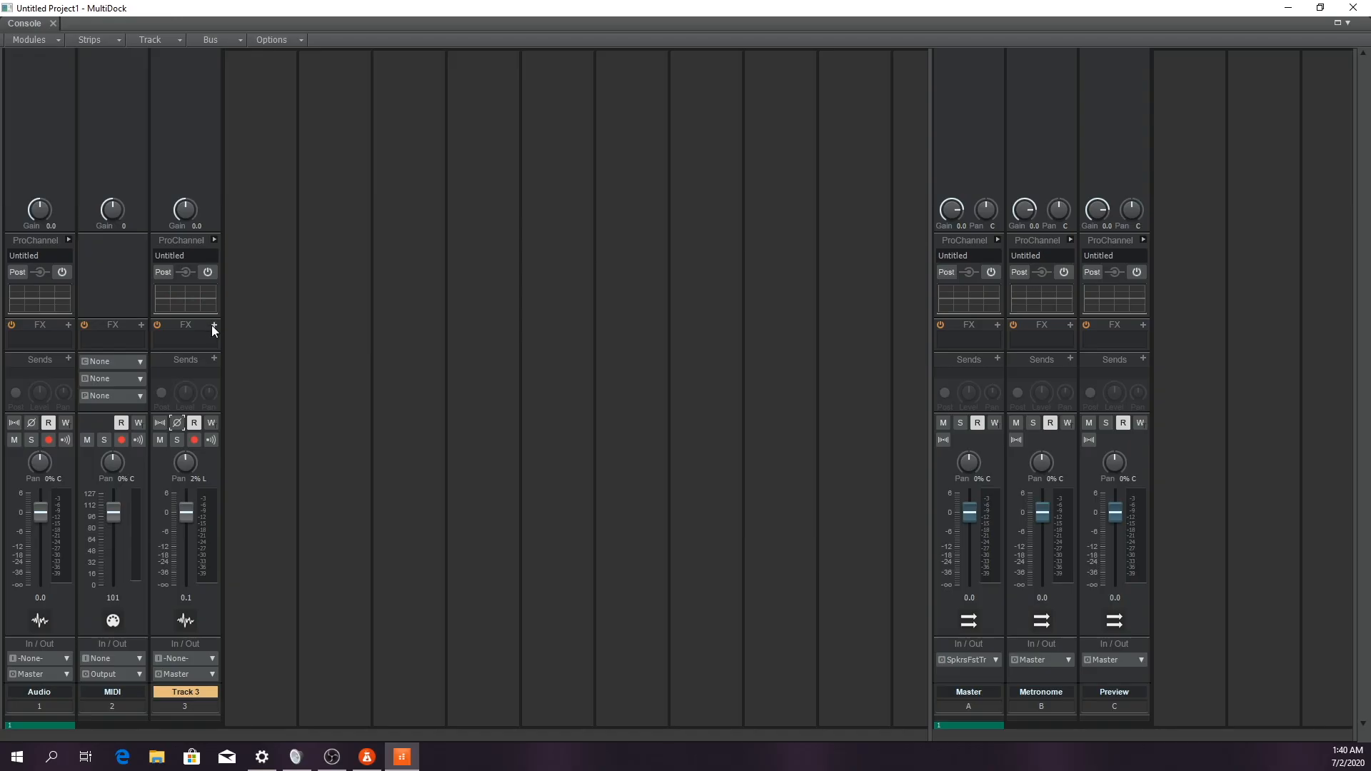
{"action": "left_click", "coordinate": [377, 44]}
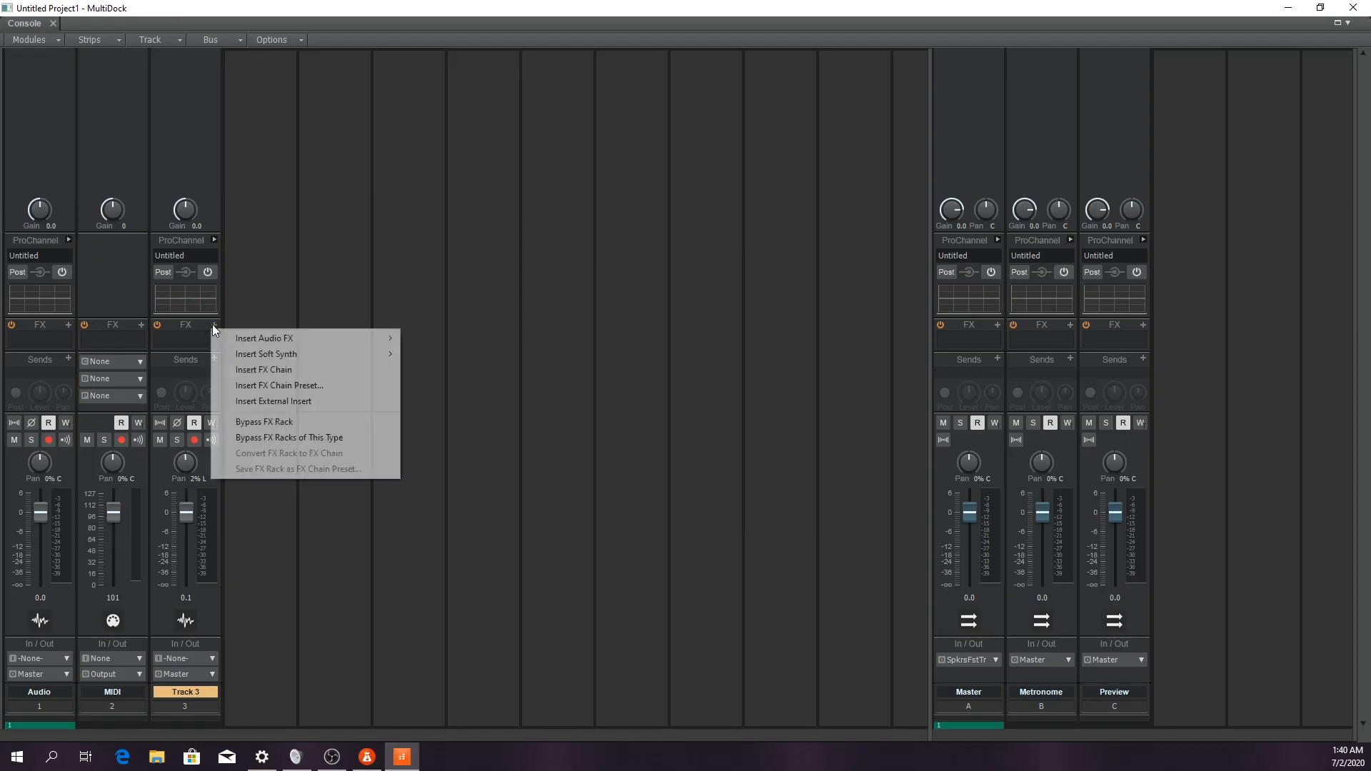
{"action": "mouse_move", "coordinate": [410, 77]}
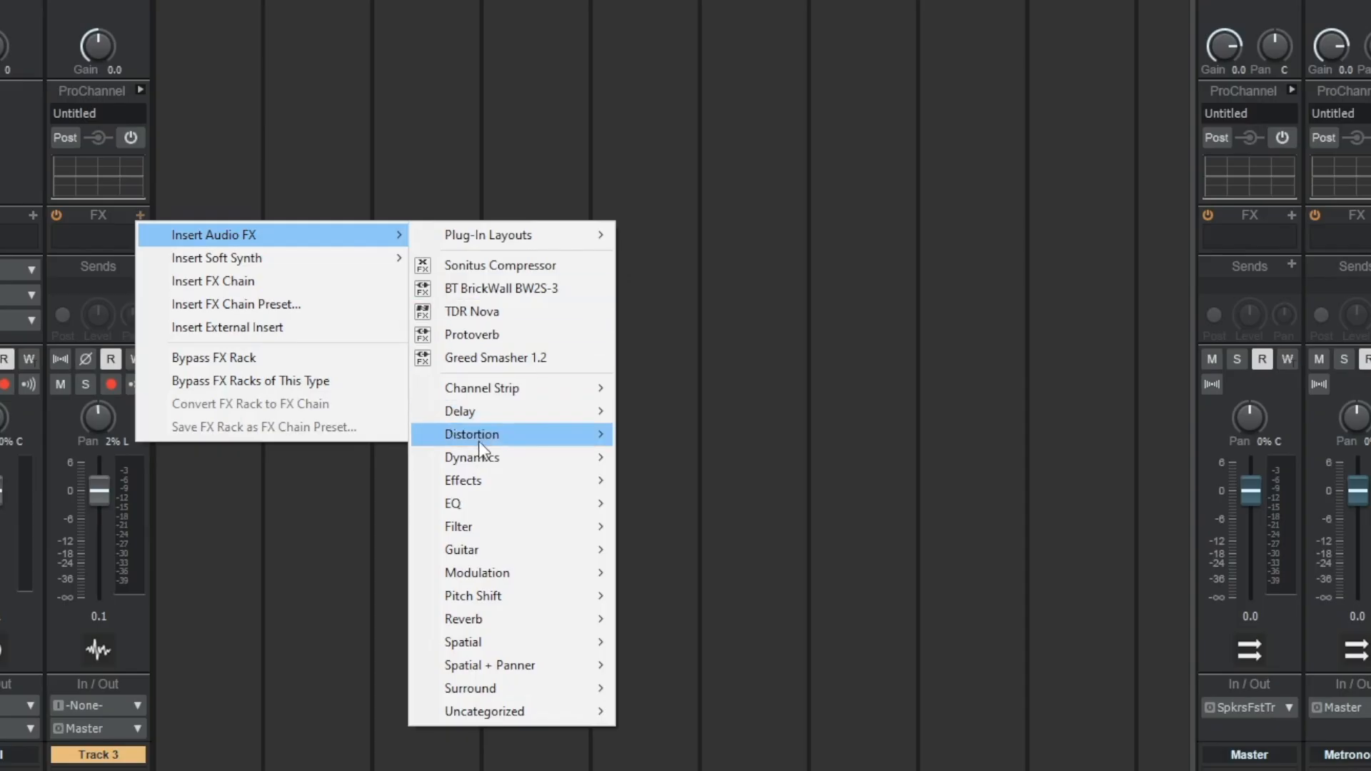
{"action": "mouse_move", "coordinate": [443, 493]}
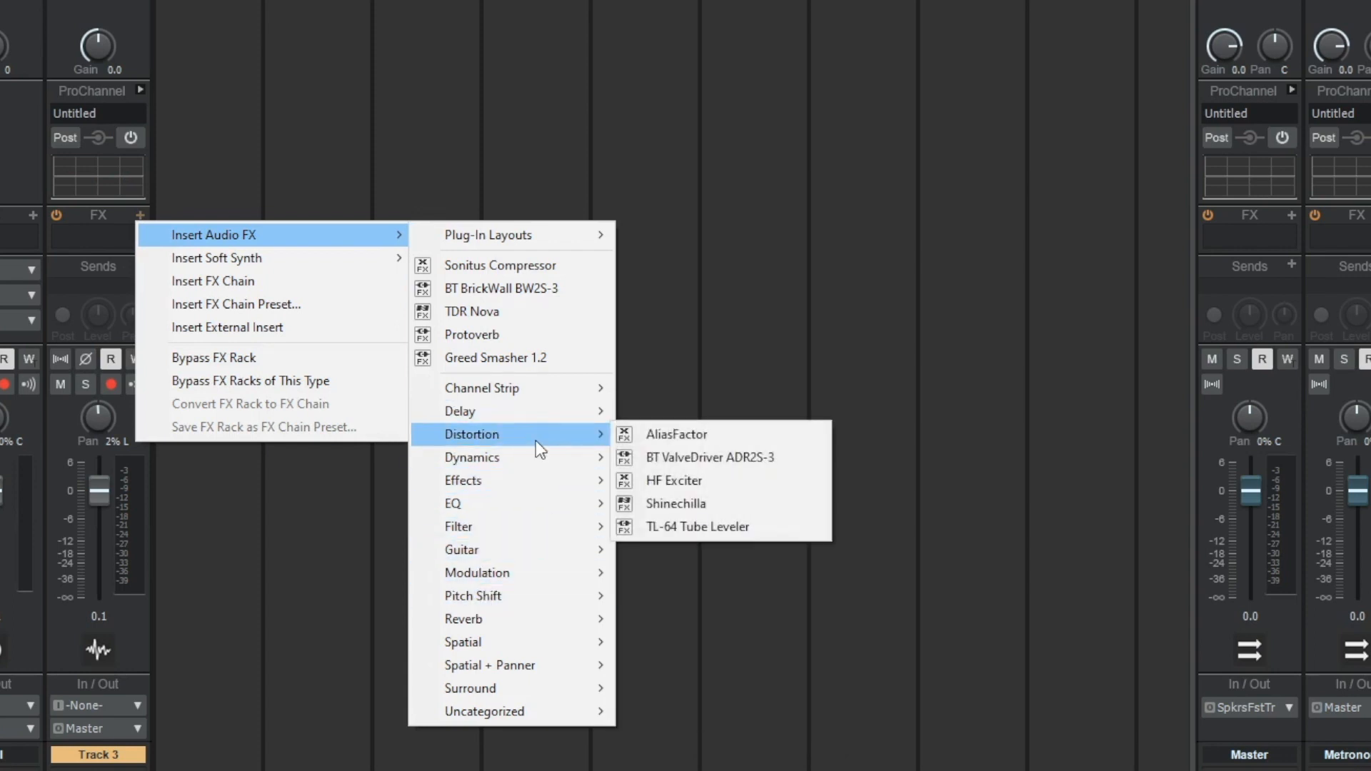
{"action": "left_click", "coordinate": [363, 8]}
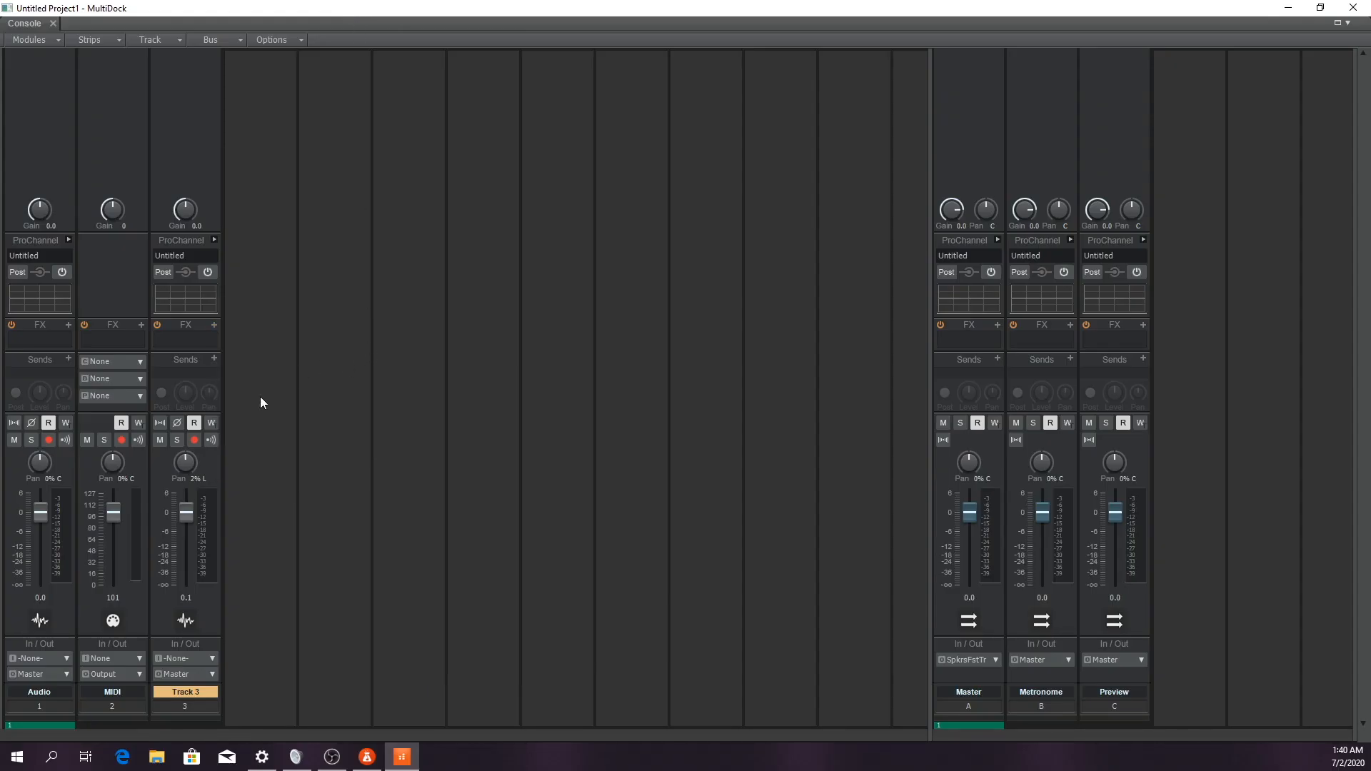
Insert the TDR Nova audio effect into Track 3's FX rack, and close the plug-in window after viewing it
{"action": "left_click", "coordinate": [214, 325]}
{"action": "mouse_move", "coordinate": [222, 339]}
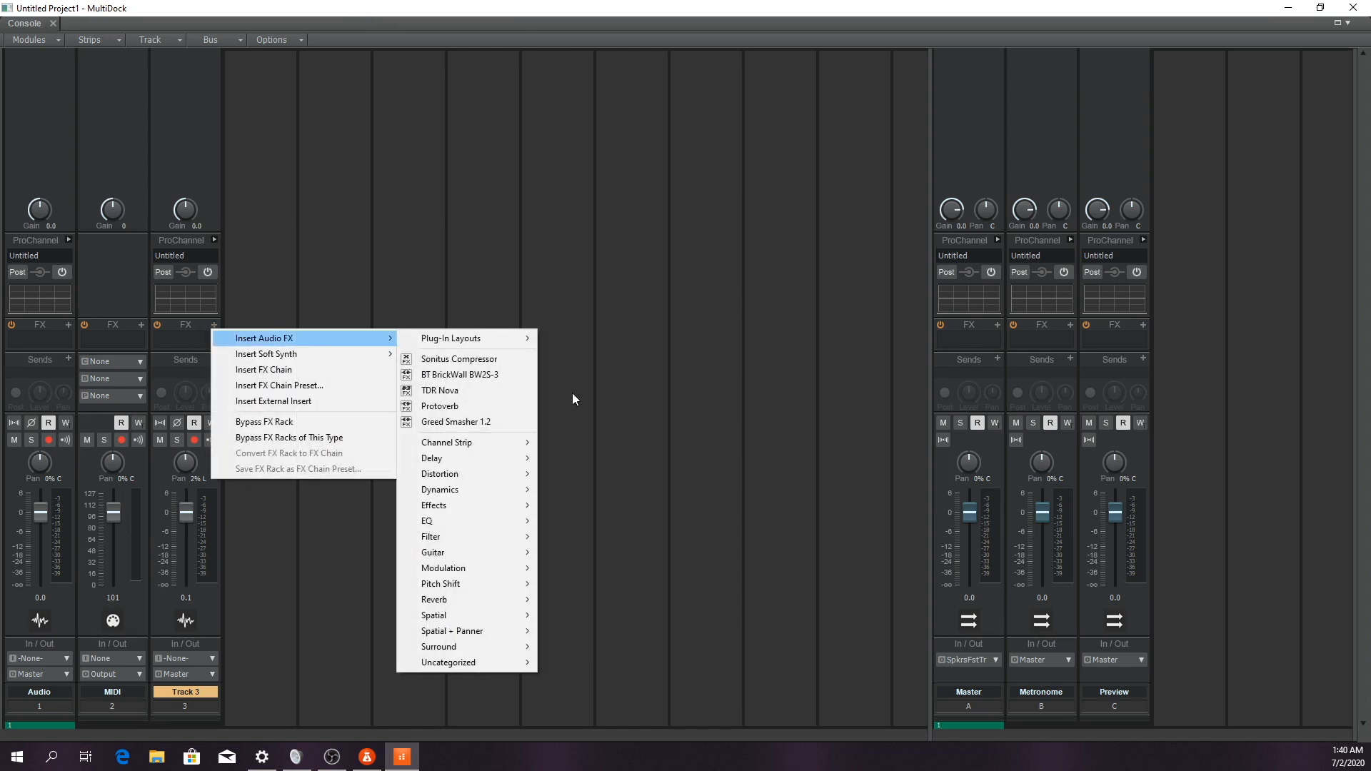
{"action": "left_click", "coordinate": [471, 390]}
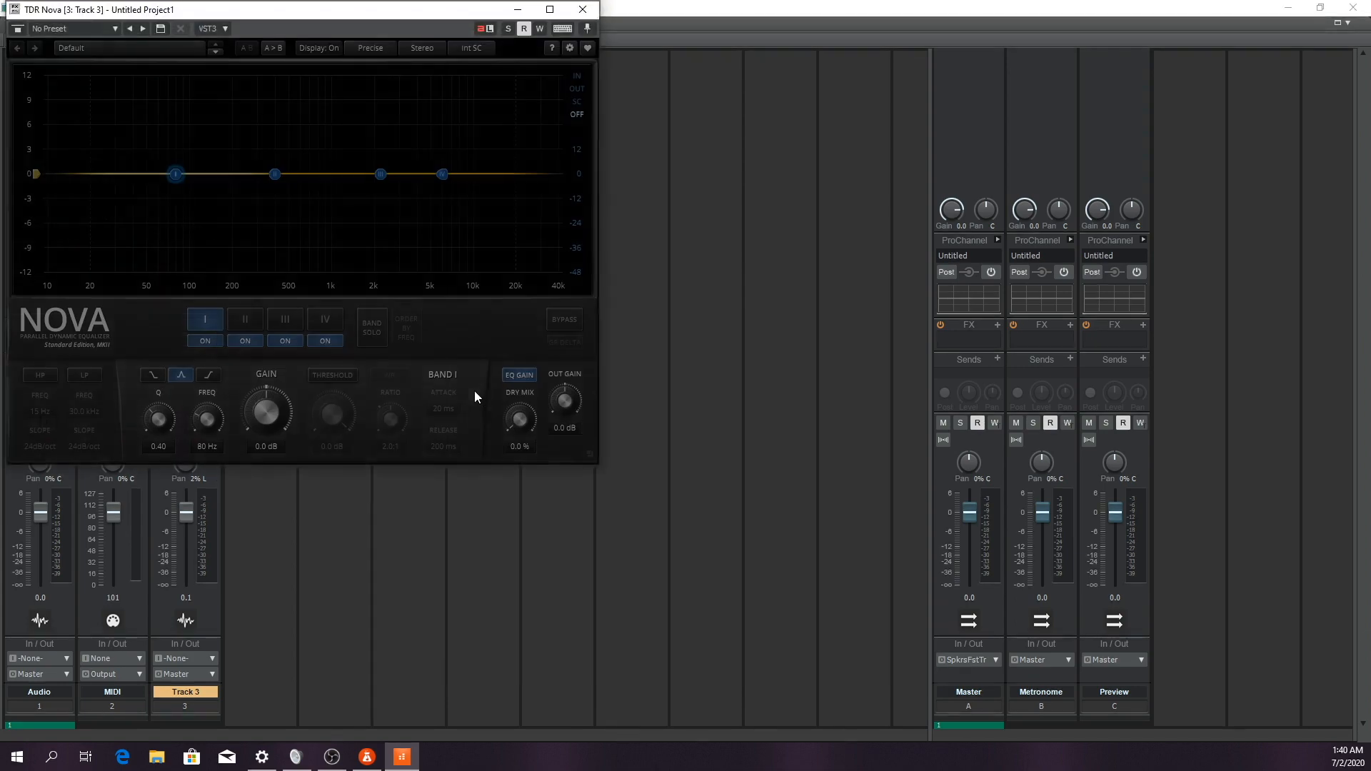
{"action": "left_click_drag", "start_coordinate": [256, 12], "coordinate": [561, 209]}
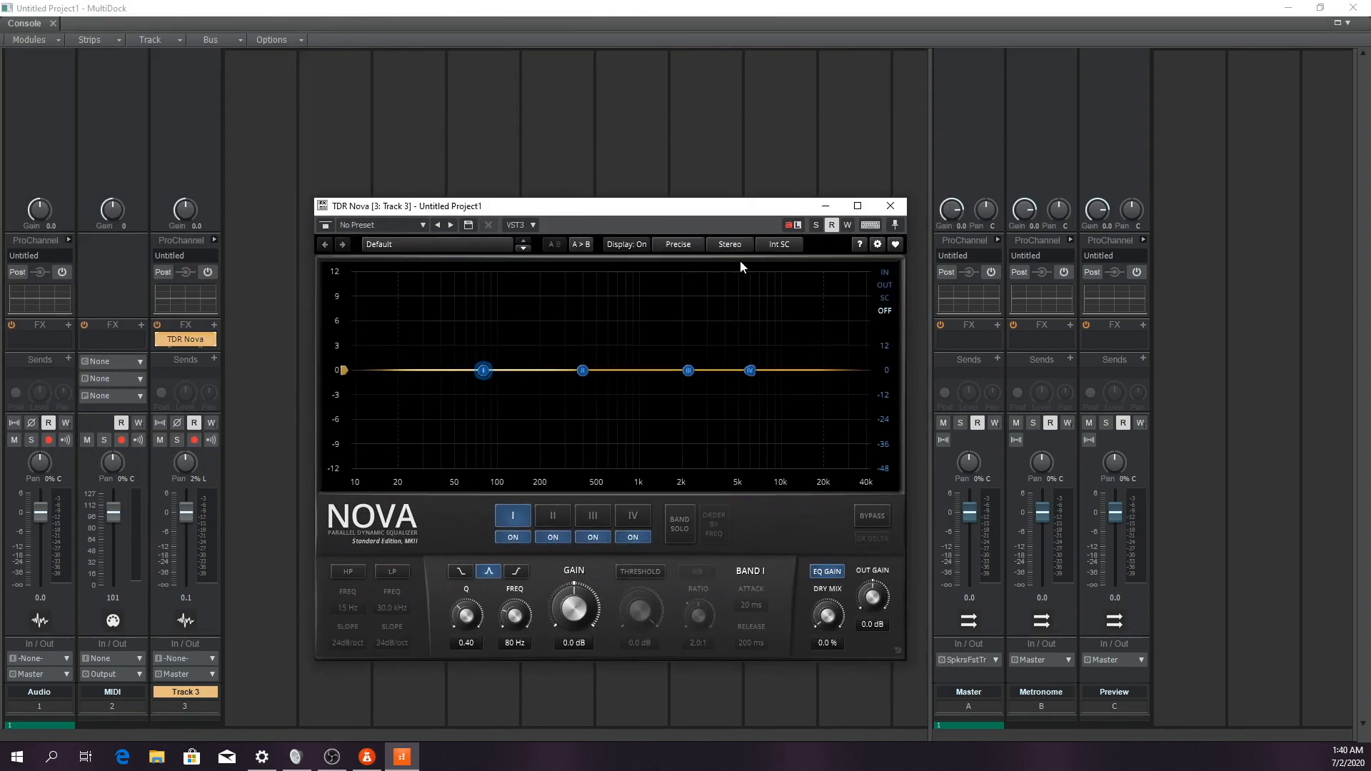
{"action": "left_click", "coordinate": [889, 208]}
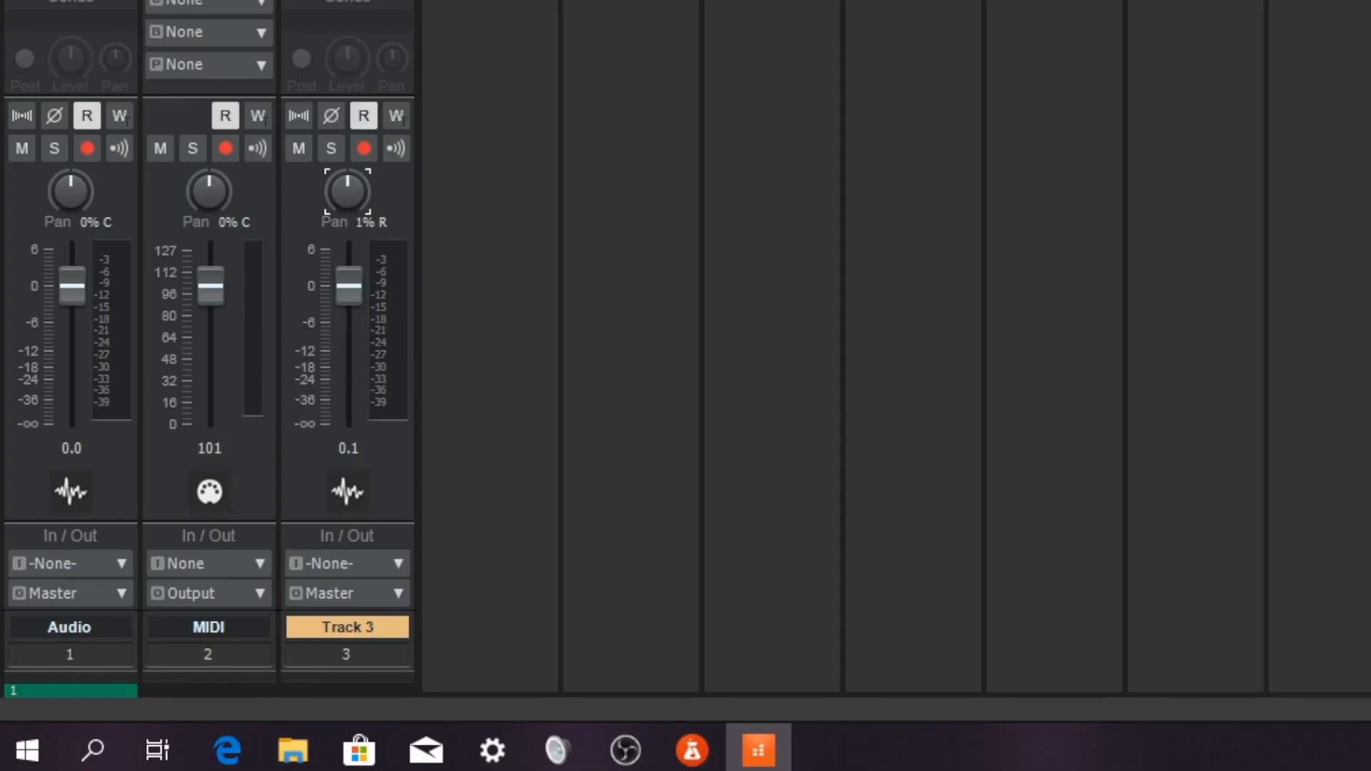
Set Track 3's input to Stereo Microphone (Fast Track) and toggle the track's record arming to test its level
{"action": "left_click", "coordinate": [394, 564]}
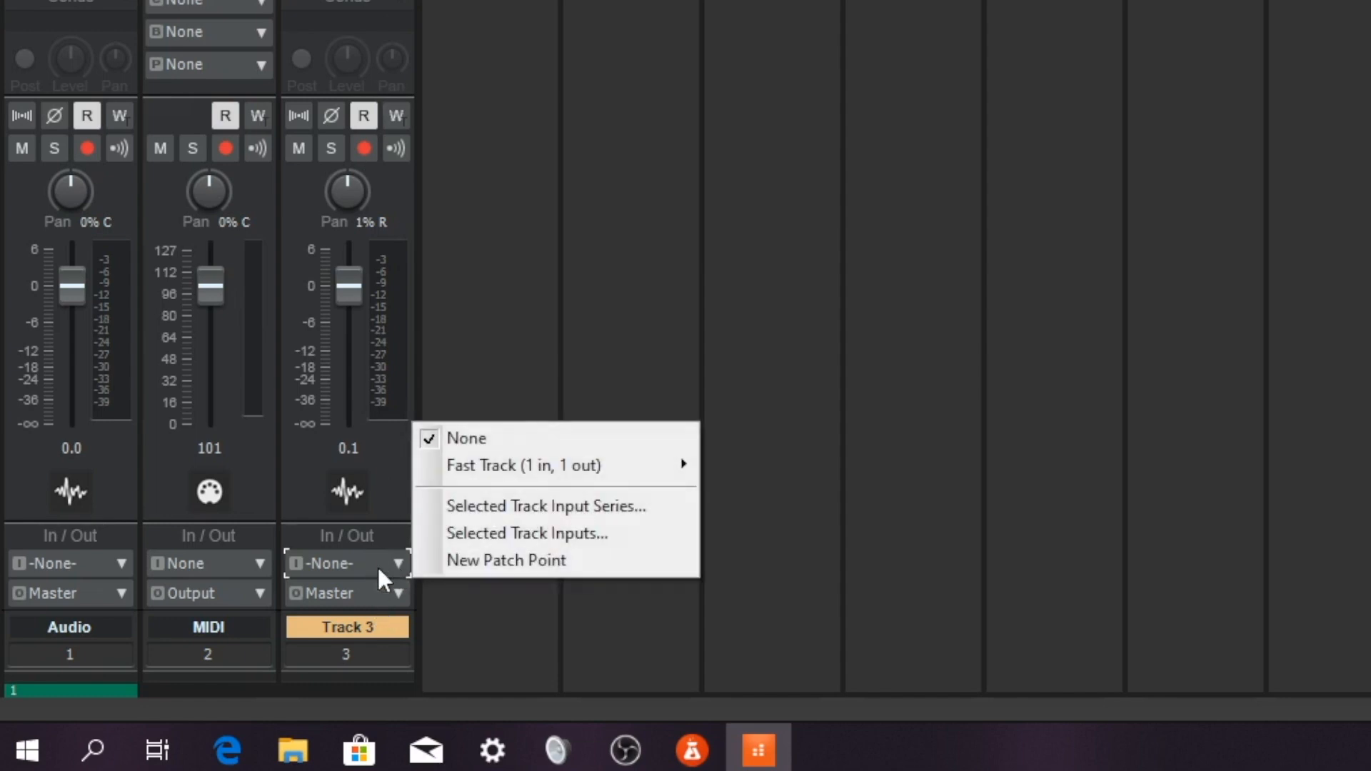
{"action": "left_click", "coordinate": [600, 640]}
{"action": "left_click", "coordinate": [389, 566]}
{"action": "mouse_move", "coordinate": [579, 469]}
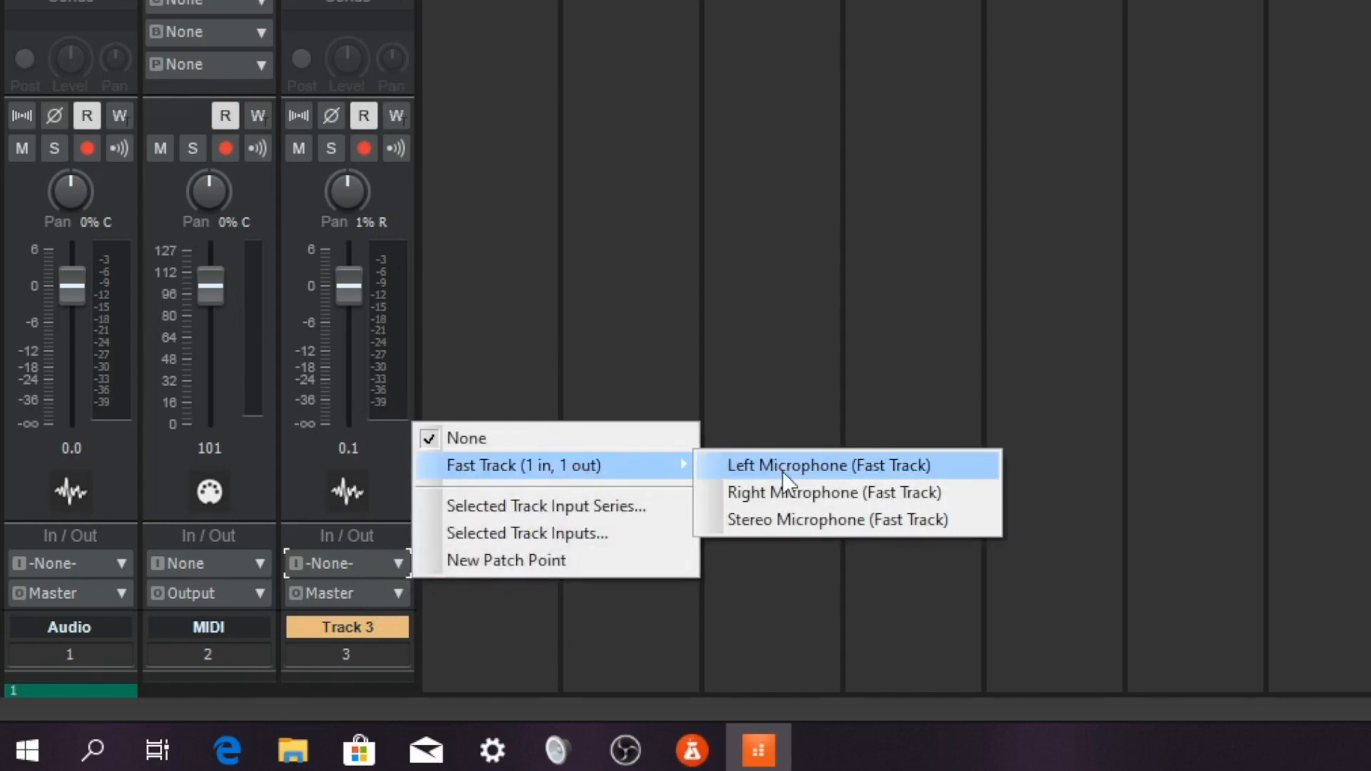
{"action": "left_click", "coordinate": [784, 520]}
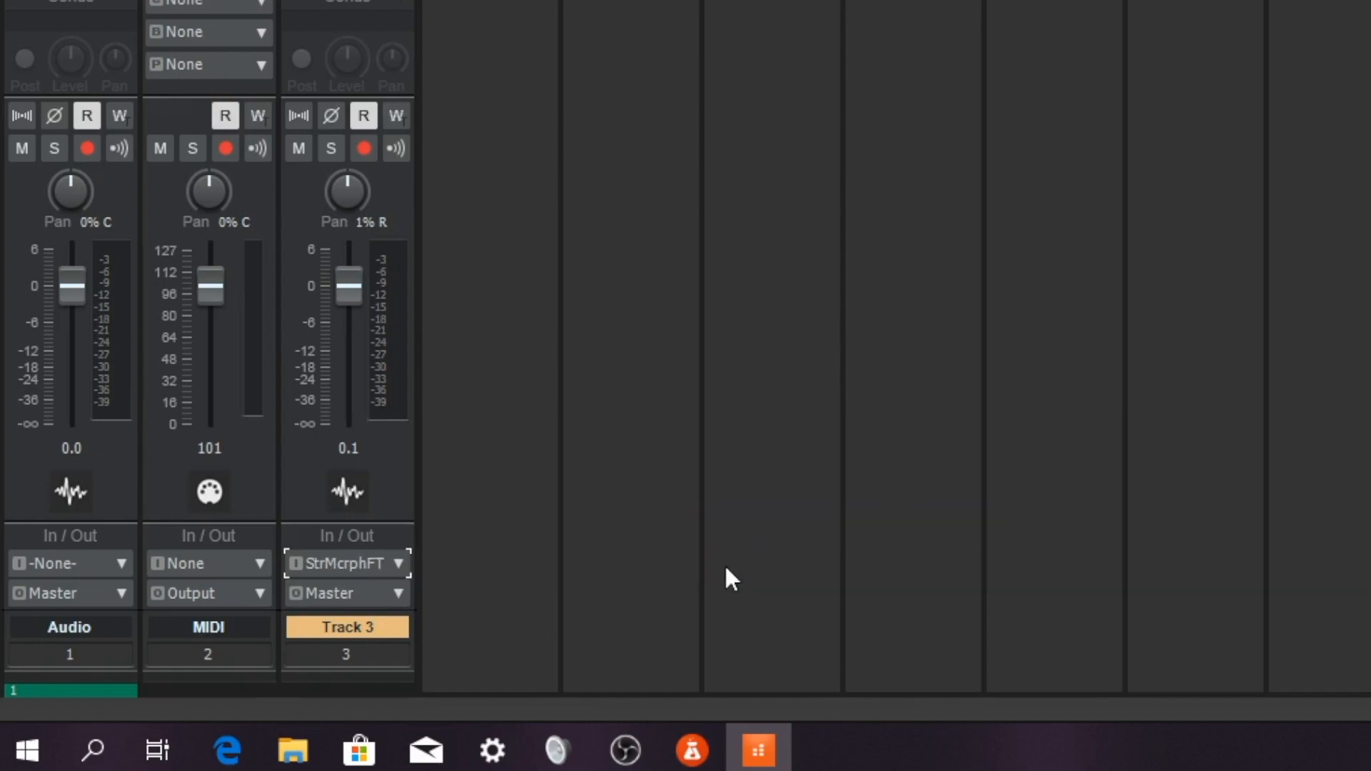
{"action": "left_click", "coordinate": [366, 148]}
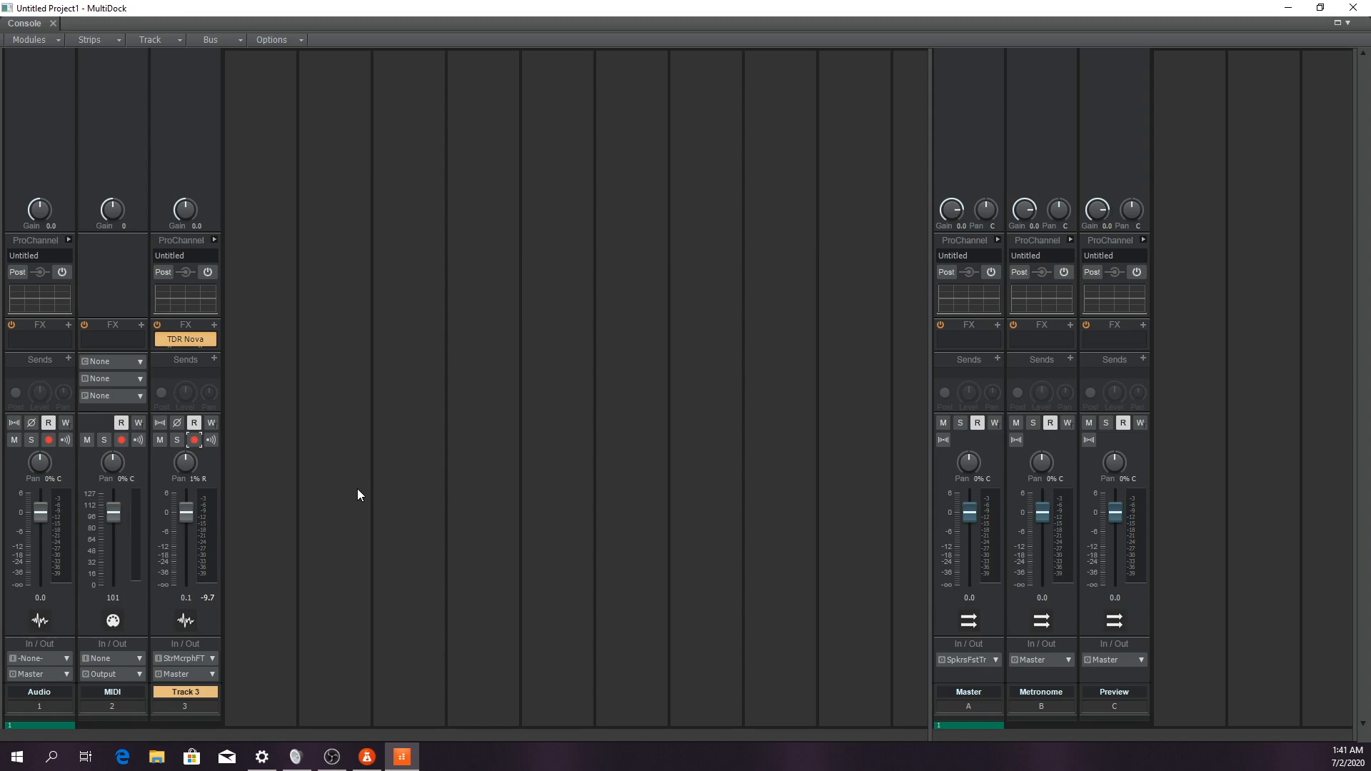
Return to the main project window and select different tracks, ending on Track 3, to examine their Inspector channel strips
{"action": "key", "text": "alt+Tab"}
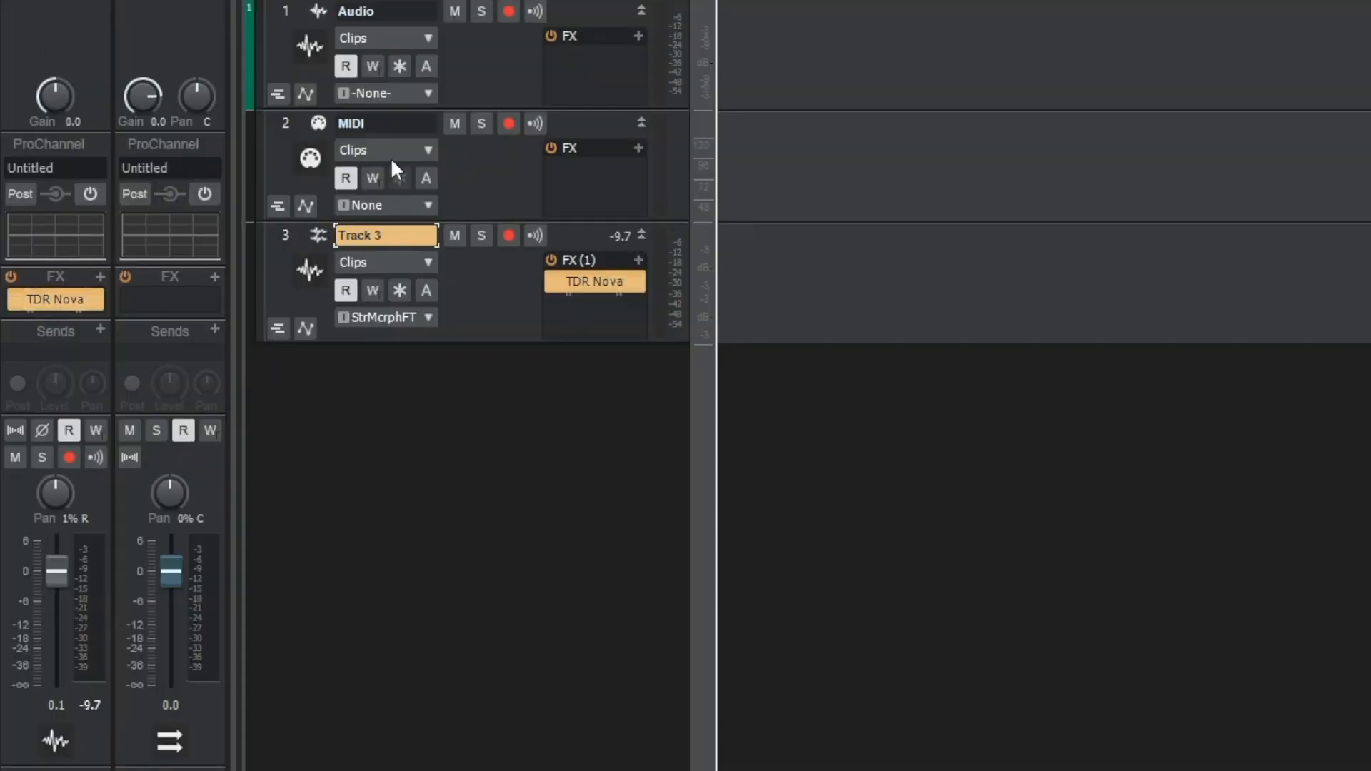
{"action": "left_click", "coordinate": [490, 158]}
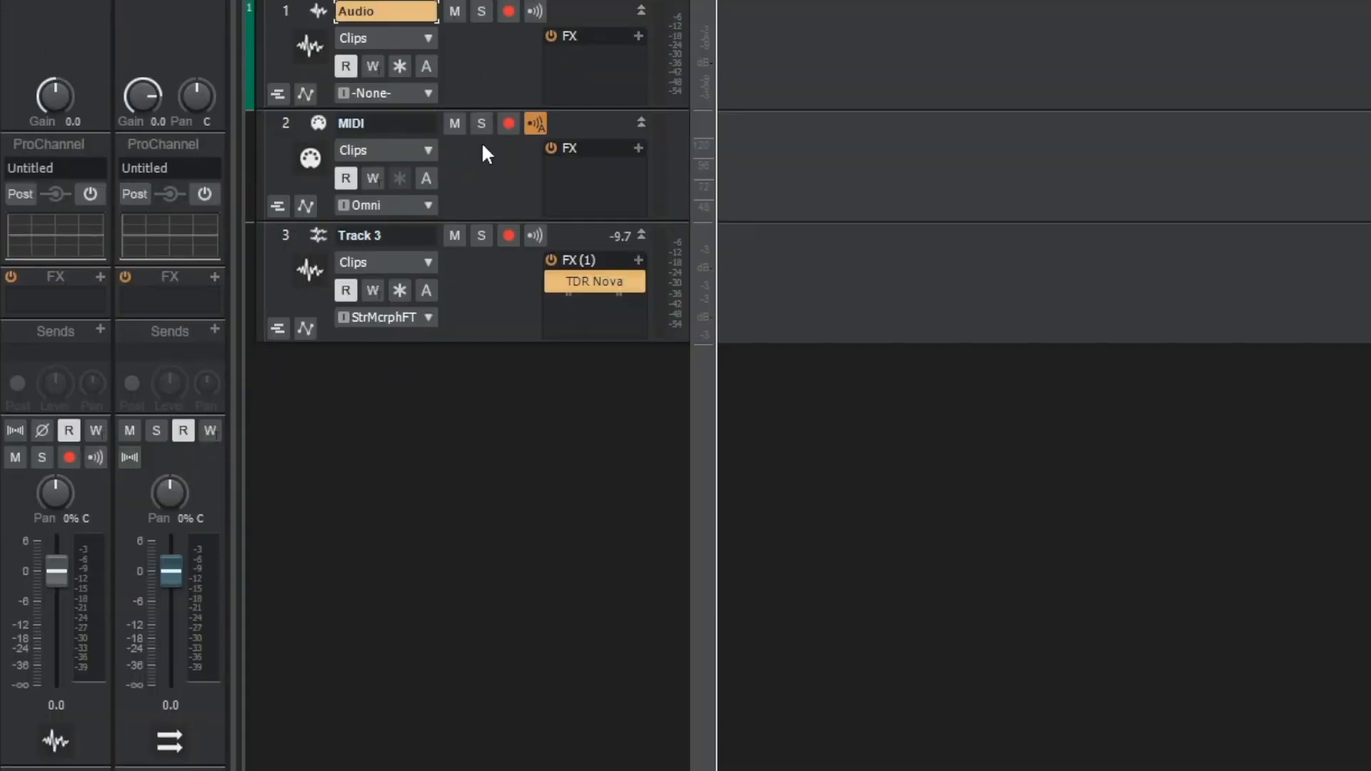
{"action": "left_click", "coordinate": [470, 290]}
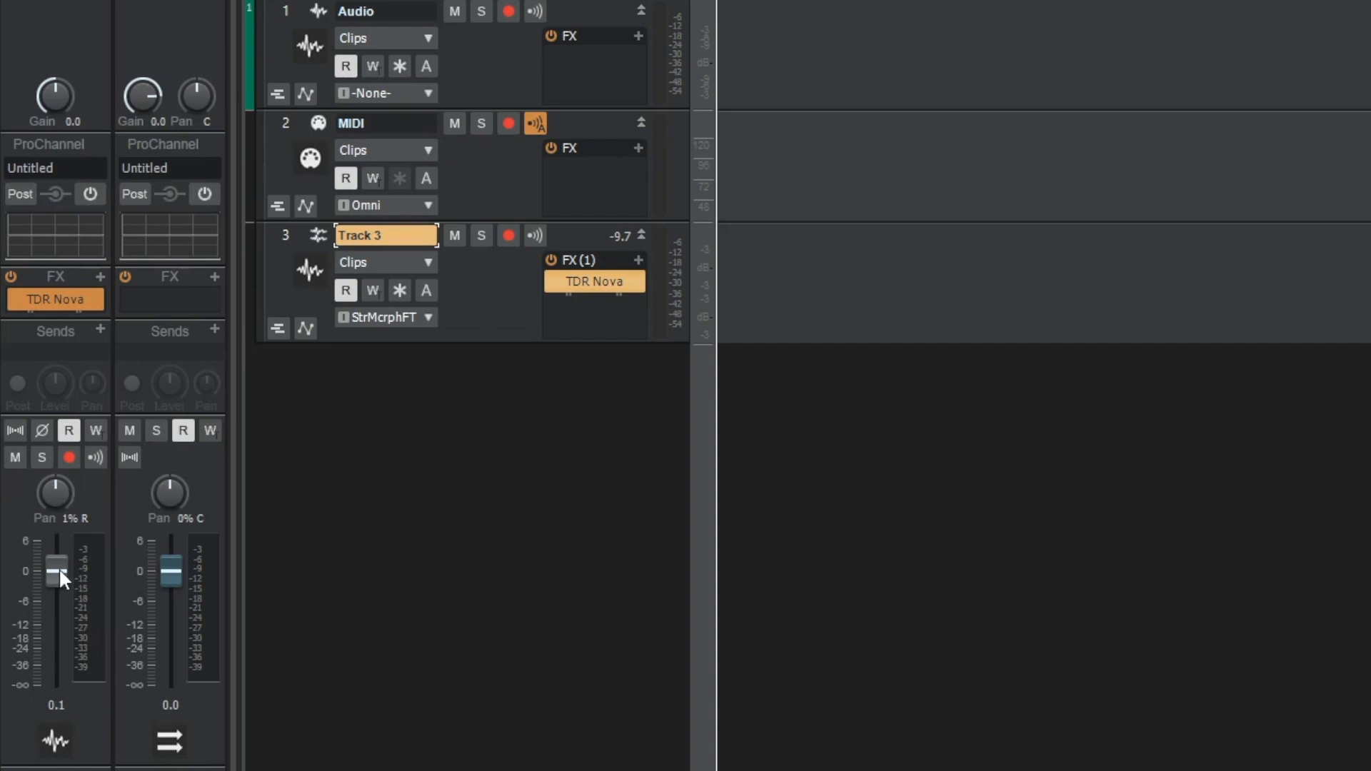
{"action": "mouse_move", "coordinate": [61, 577]}
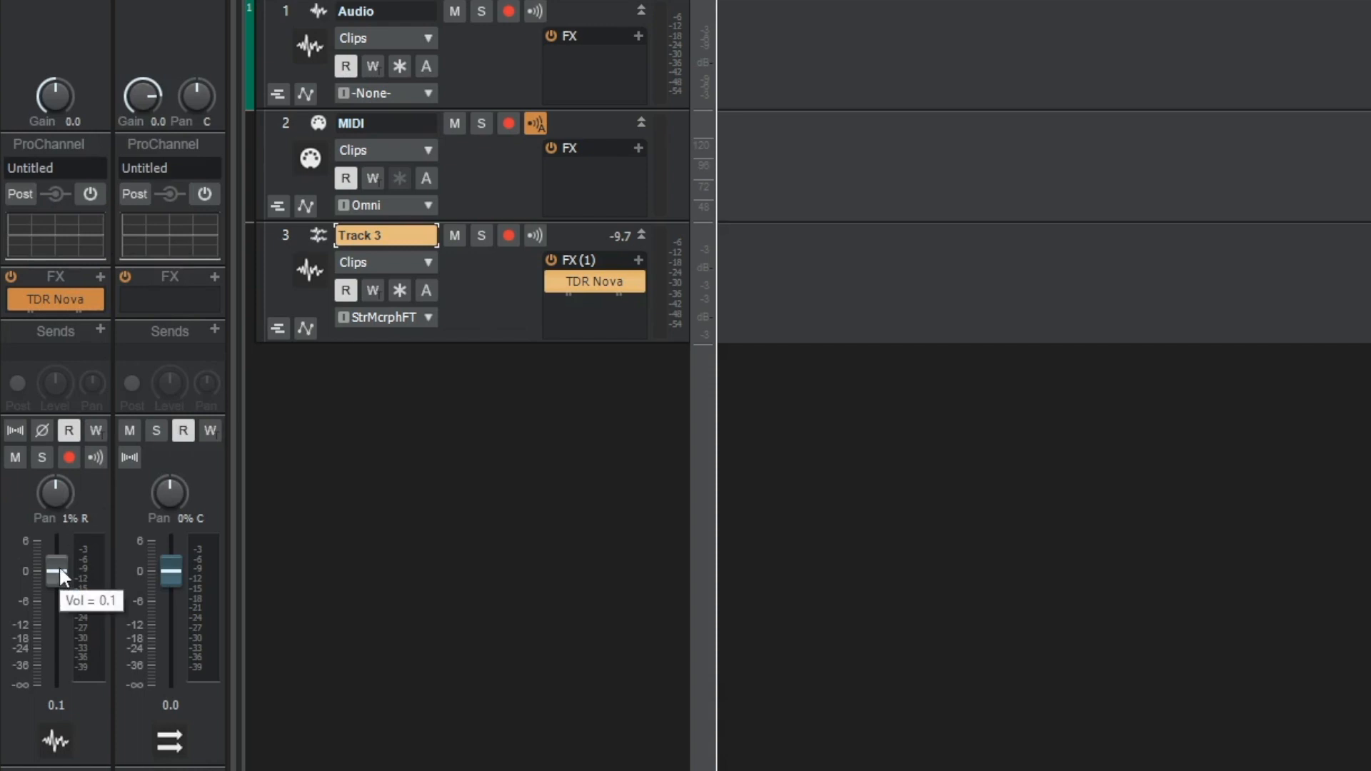
{"action": "left_click", "coordinate": [100, 277]}
{"action": "left_click", "coordinate": [99, 277]}
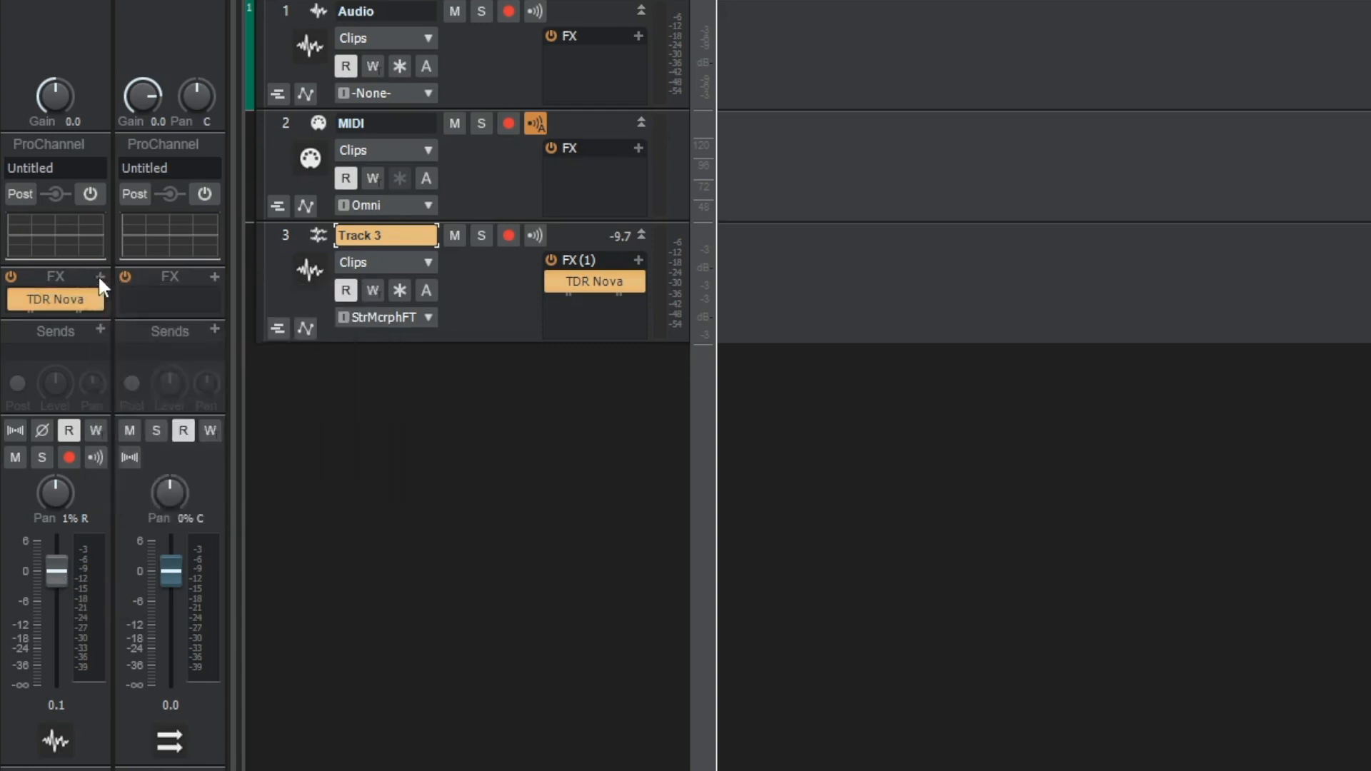
{"action": "left_click", "coordinate": [588, 415]}
{"action": "left_click", "coordinate": [640, 260]}
{"action": "left_click", "coordinate": [640, 260]}
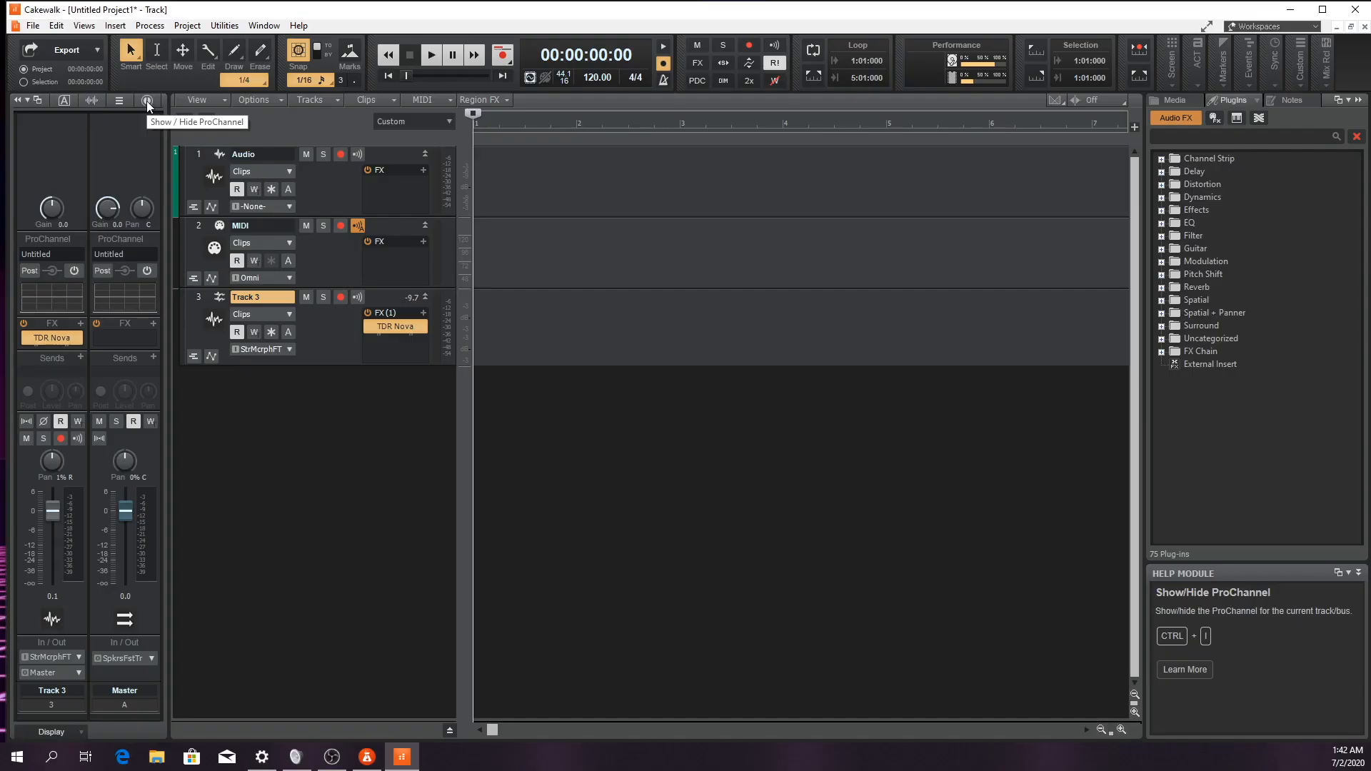
Show the ProChannel for Track 3 in the Inspector and look through its modules down to the console emulator
{"action": "left_click", "coordinate": [147, 100]}
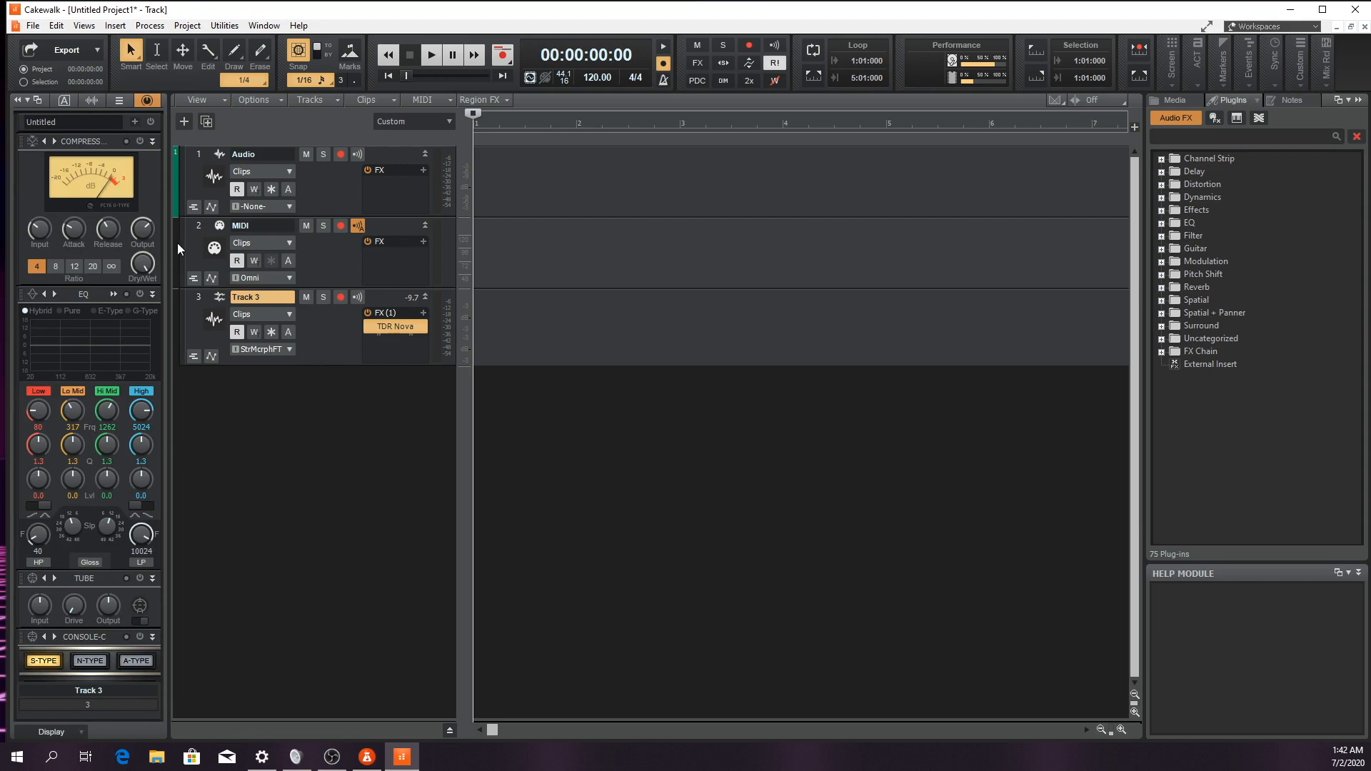
{"action": "scroll", "coordinate": [130, 345], "scroll_direction": "down", "scroll_amount": 3}
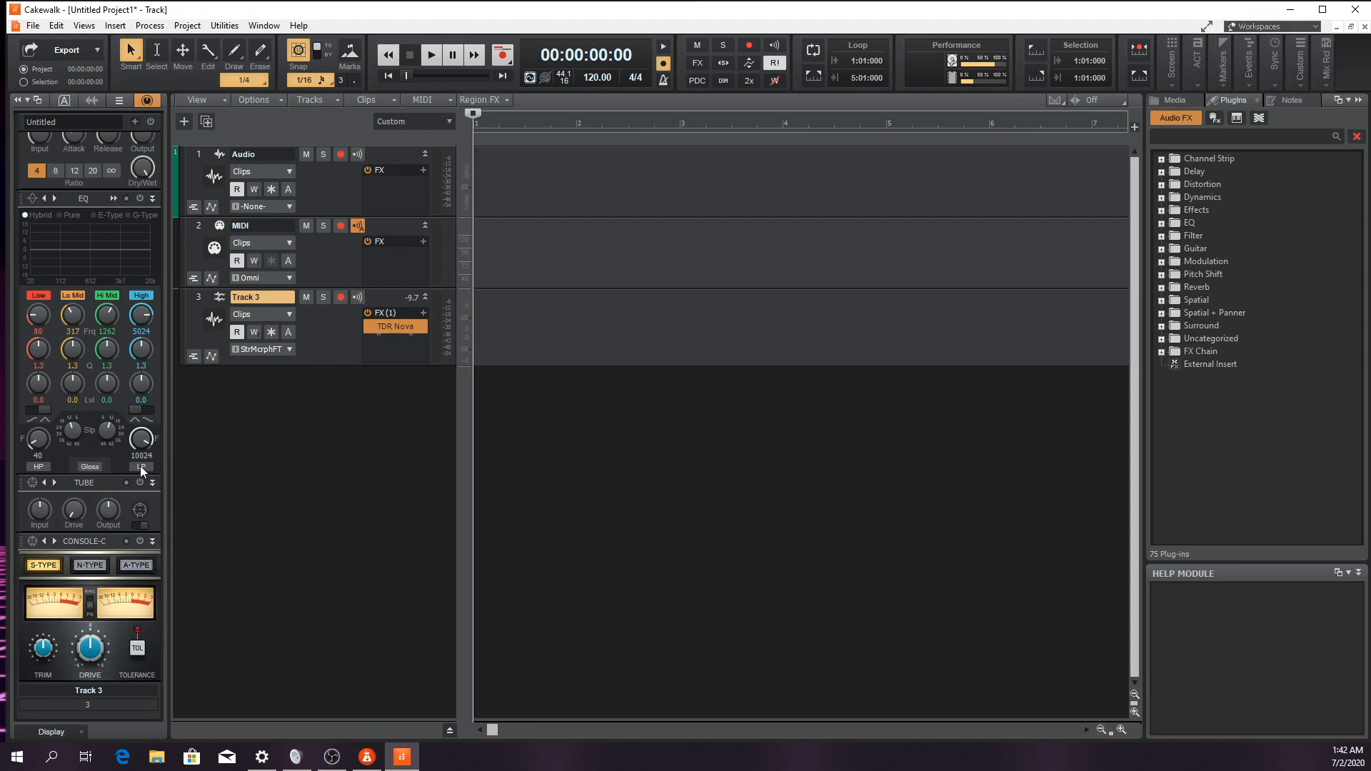
Add the Tape Emulator module to Track 3's ProChannel and look over the module chain
{"action": "left_click", "coordinate": [135, 122]}
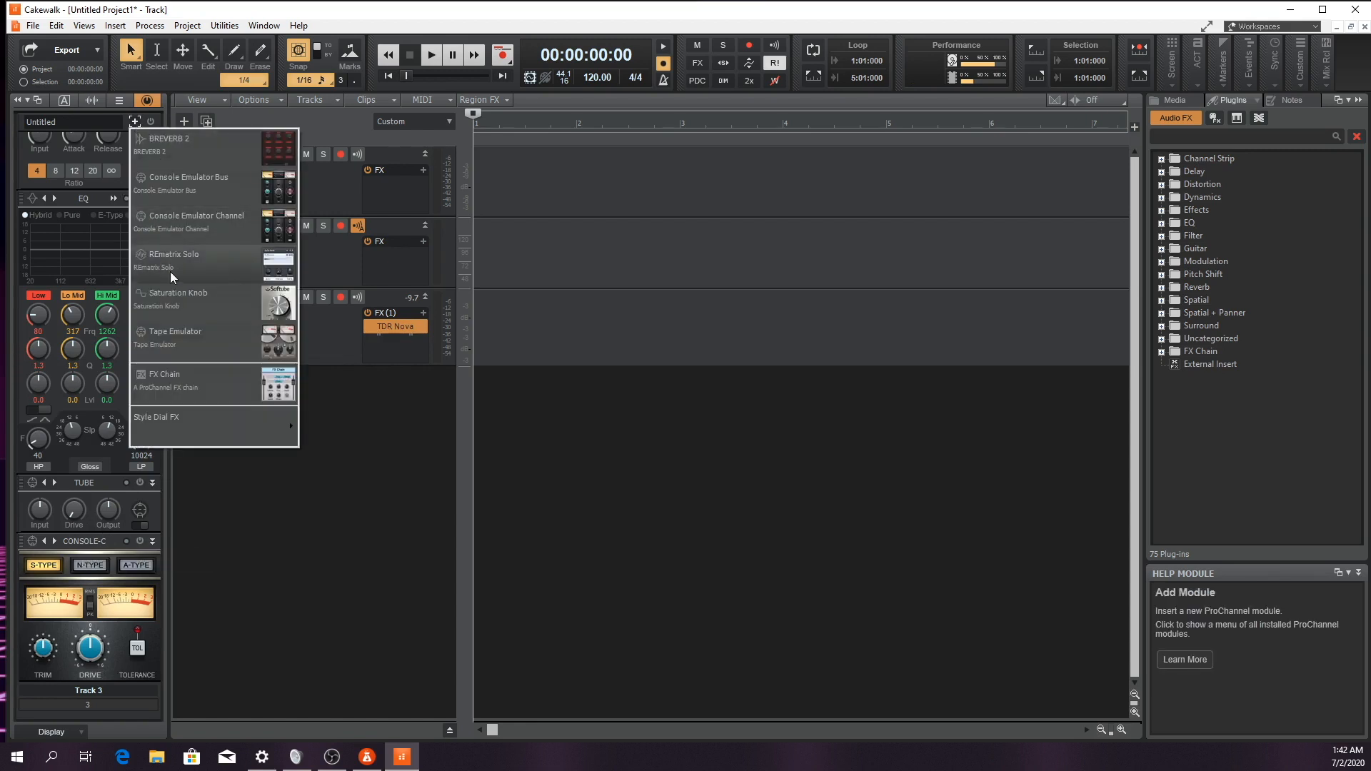
{"action": "left_click", "coordinate": [169, 337]}
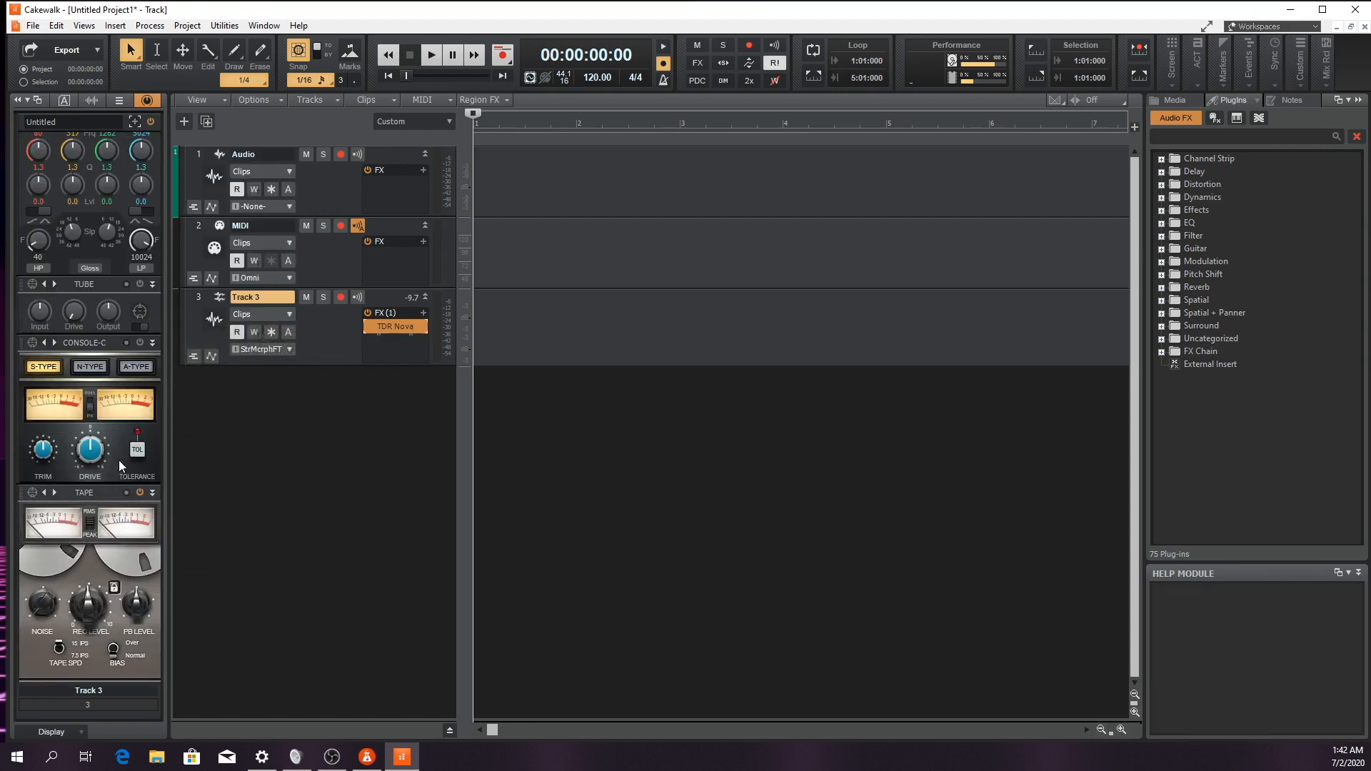
{"action": "scroll", "coordinate": [106, 448], "scroll_direction": "up", "scroll_amount": 5}
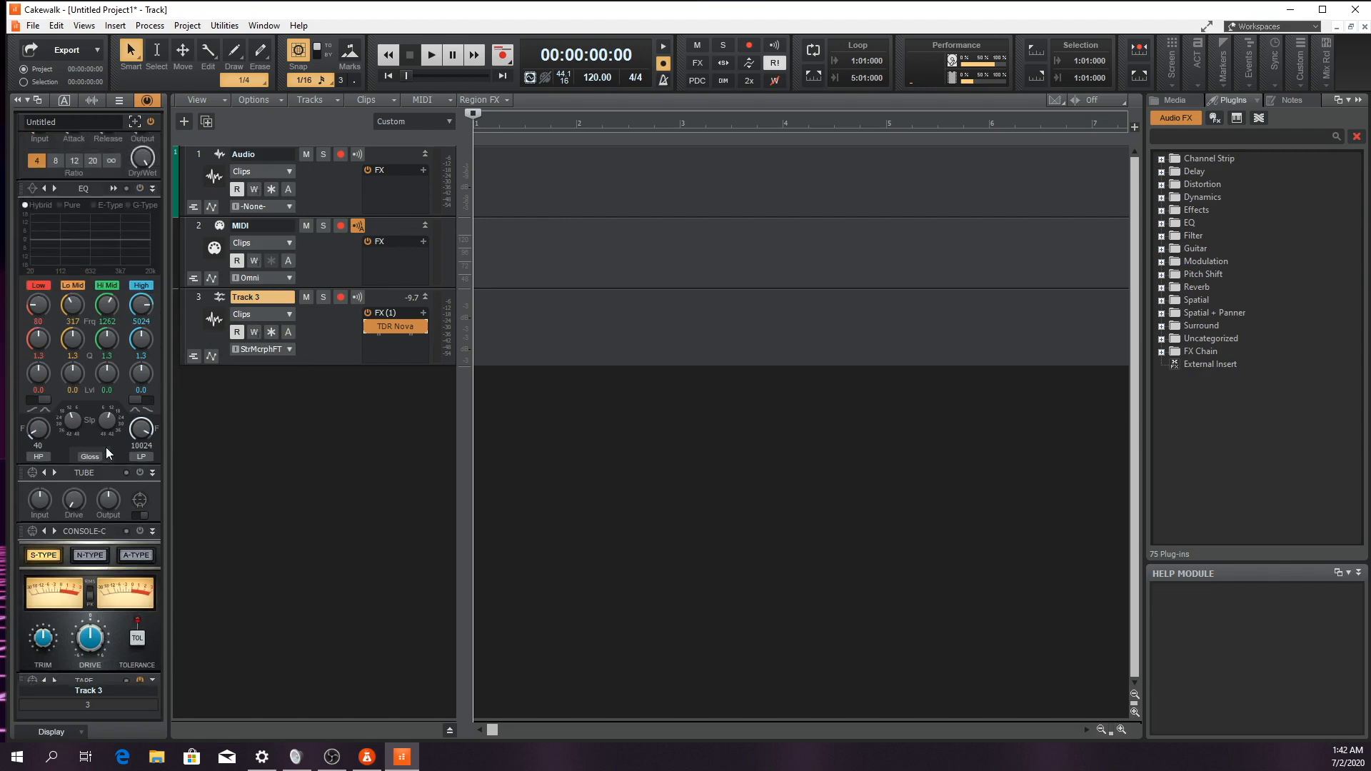
{"action": "mouse_move", "coordinate": [107, 444]}
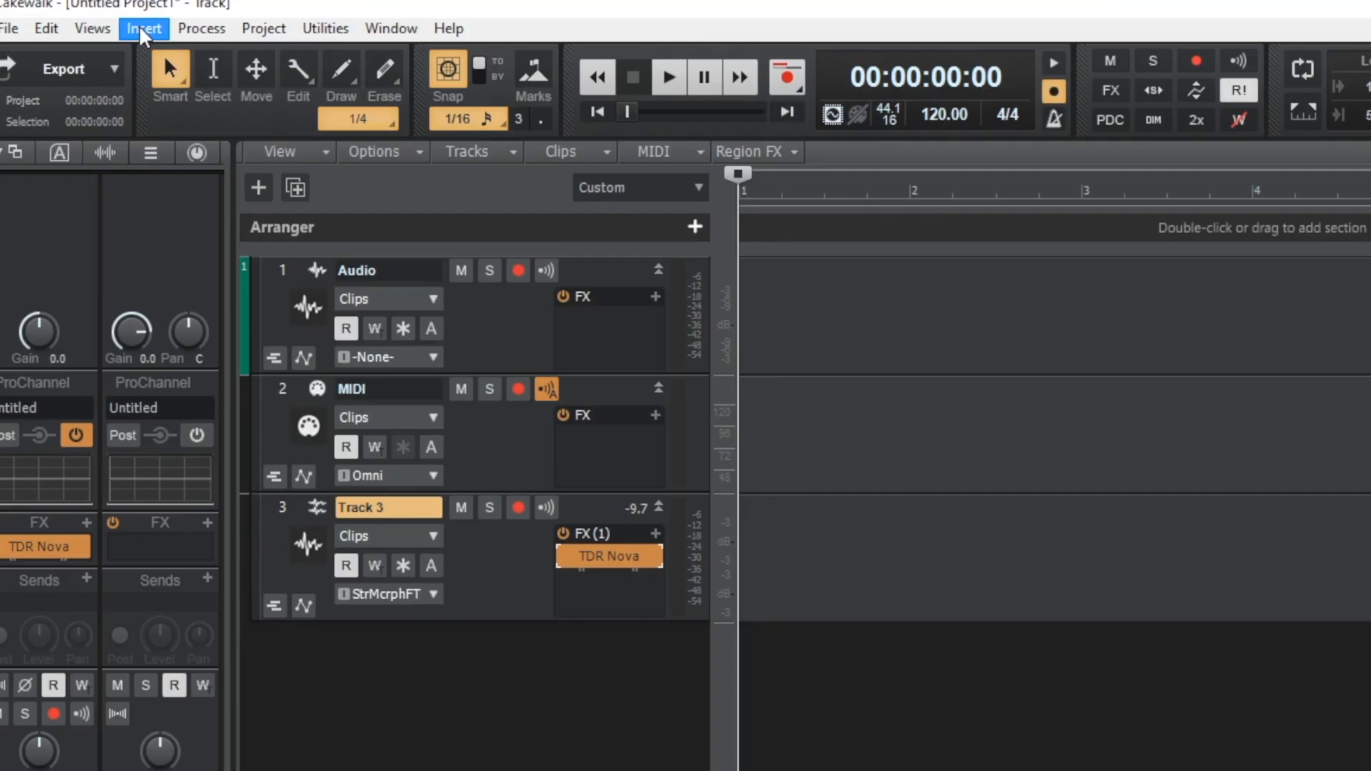
Insert the Zebralette soft synth as a simple instrument track and make its track strip taller to show all controls
{"action": "left_click", "coordinate": [115, 26]}
{"action": "mouse_move", "coordinate": [166, 100]}
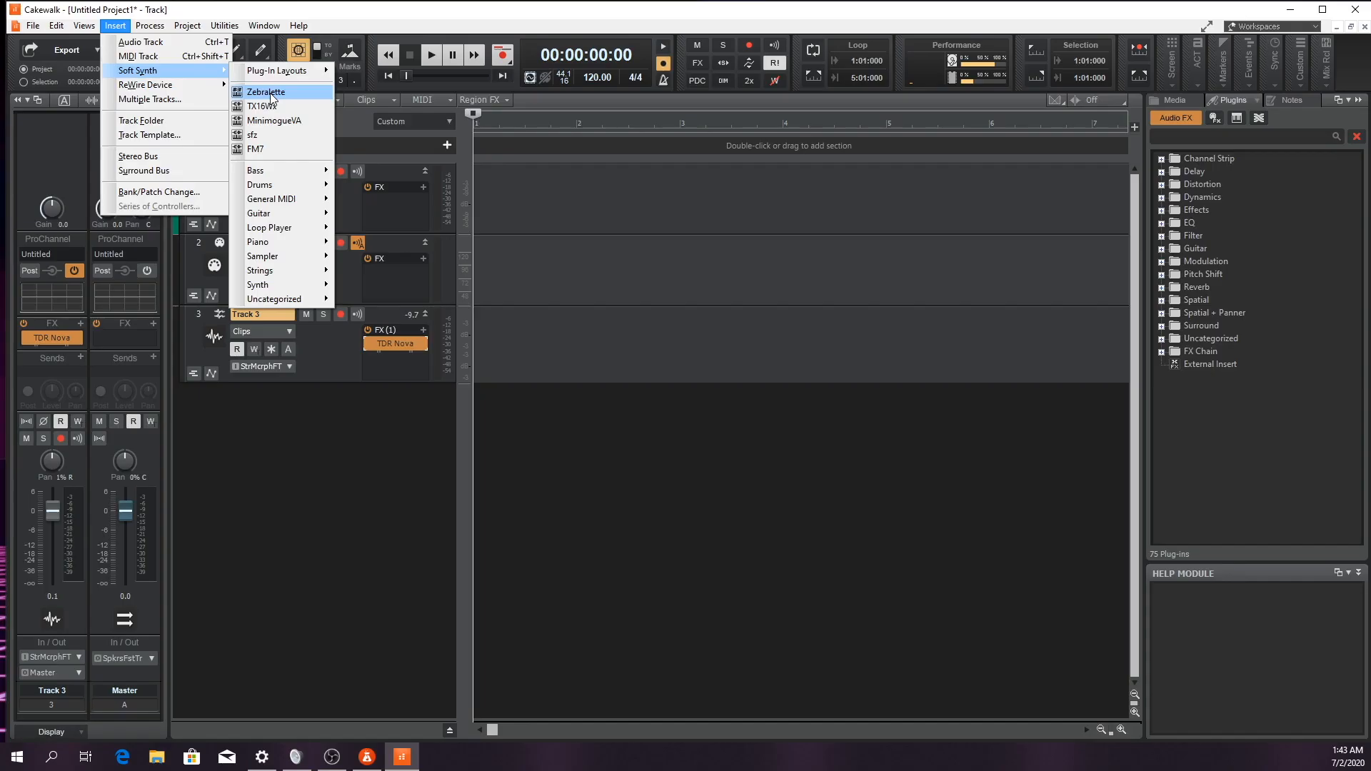
{"action": "left_click", "coordinate": [400, 138]}
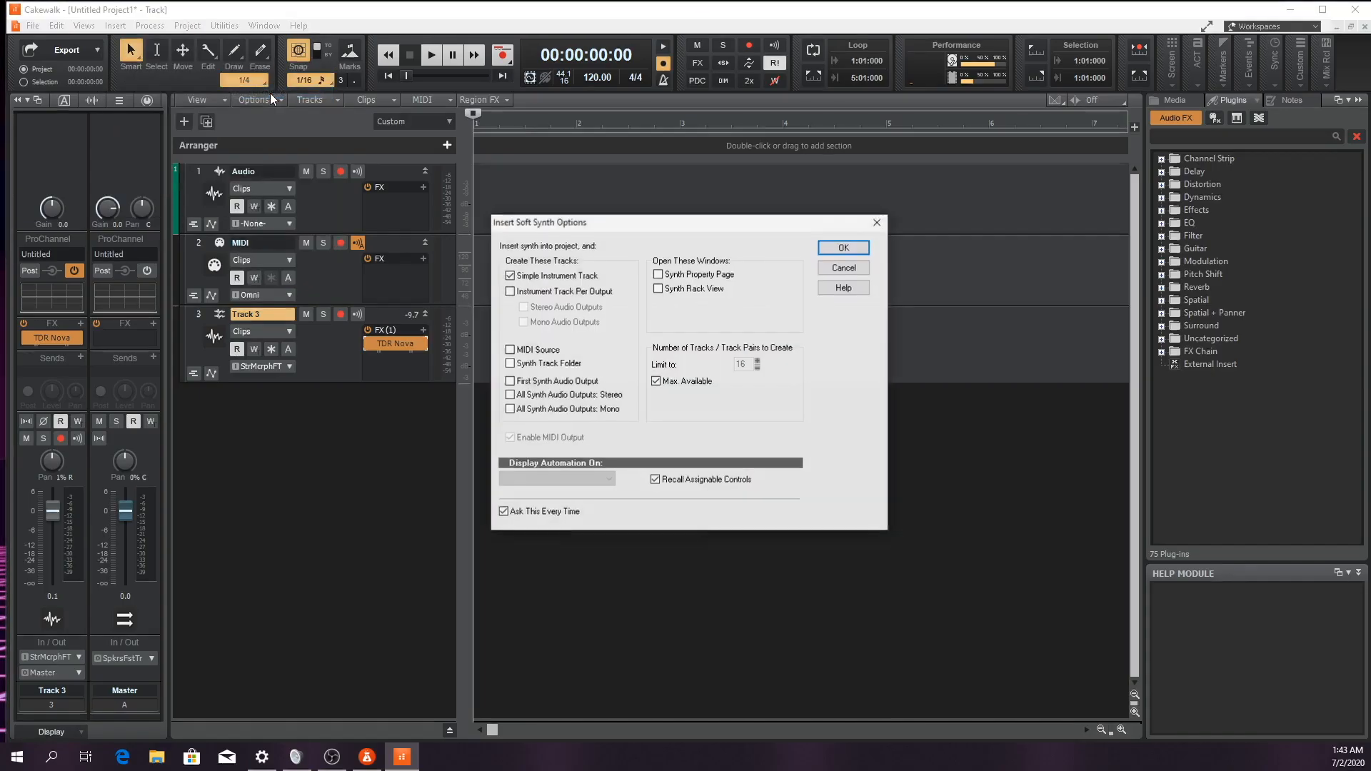
{"action": "left_click", "coordinate": [844, 247]}
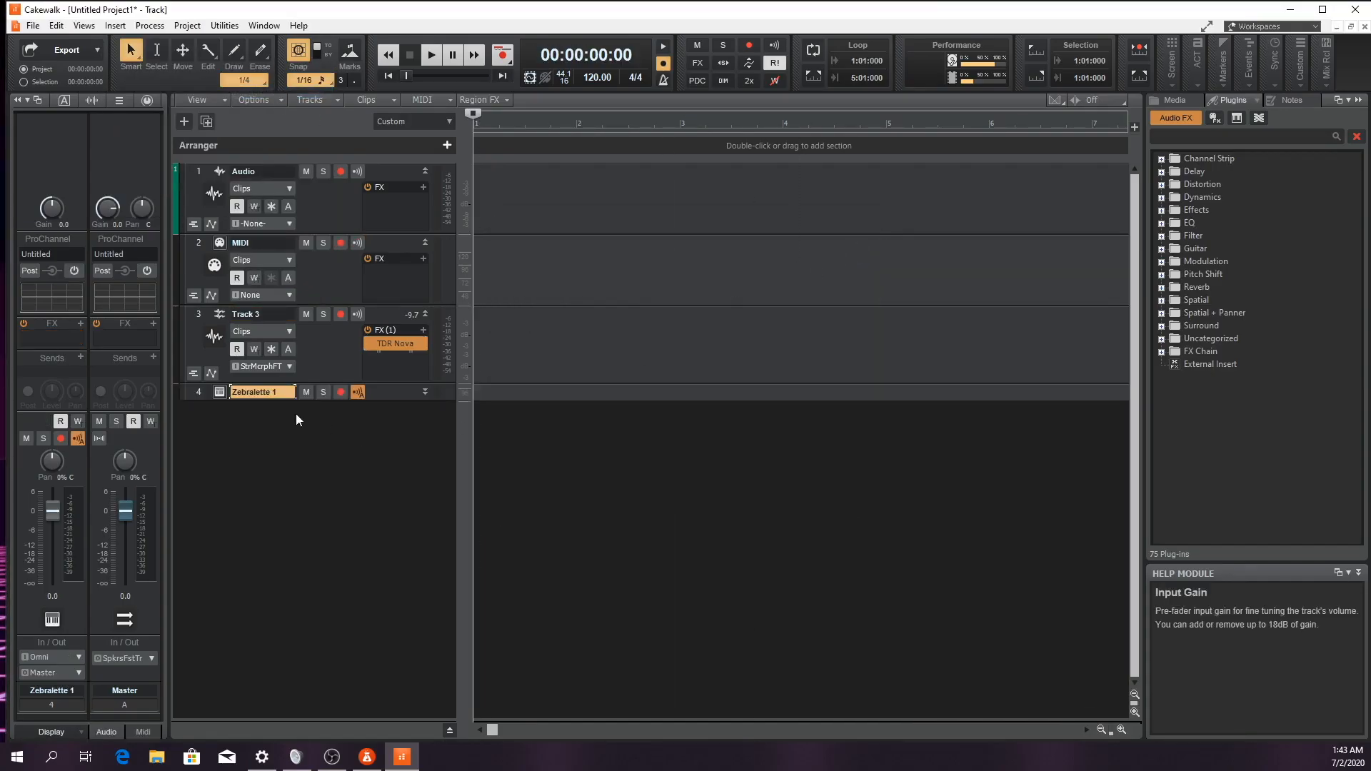
{"action": "left_click_drag", "start_coordinate": [204, 401], "coordinate": [211, 452]}
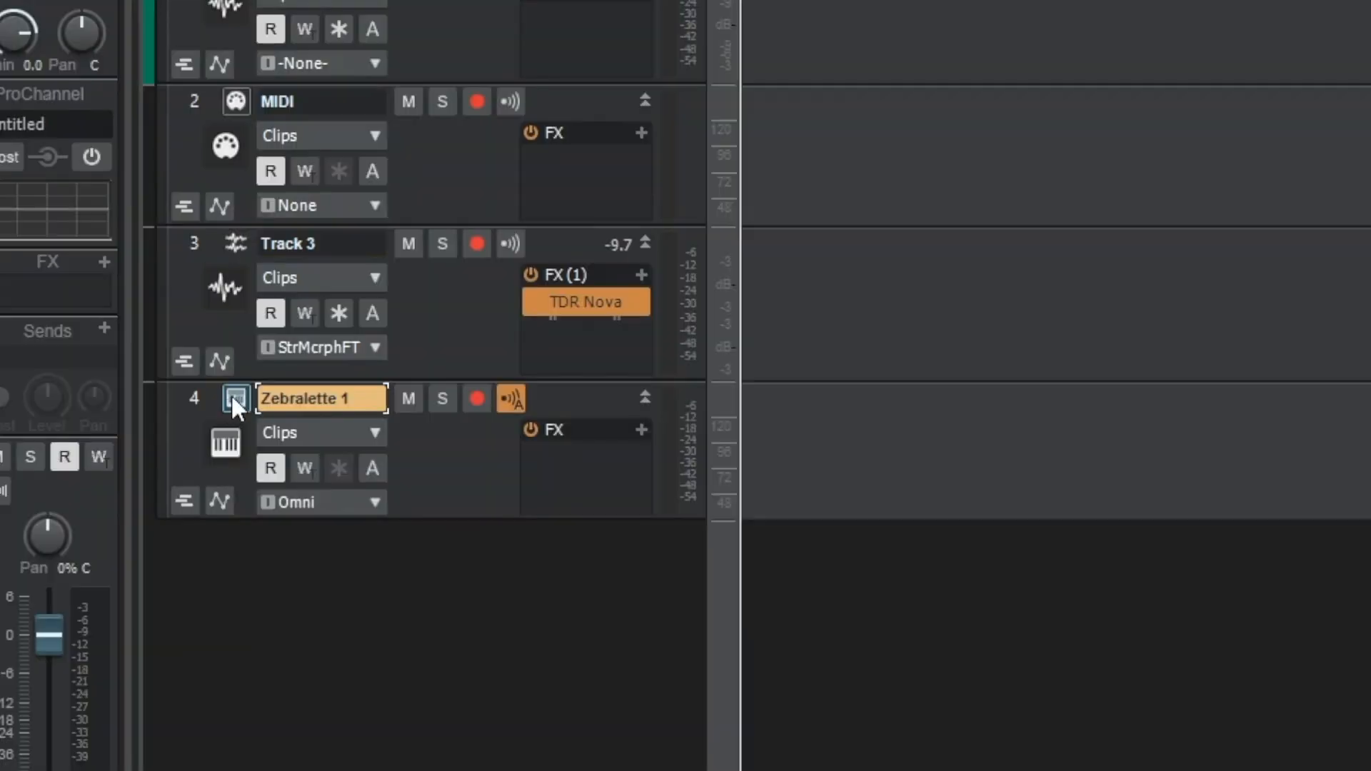
Open the Zebralette interface from track 4, try its FX1 modulation depth knob, and close the synth window
{"action": "left_click", "coordinate": [233, 398]}
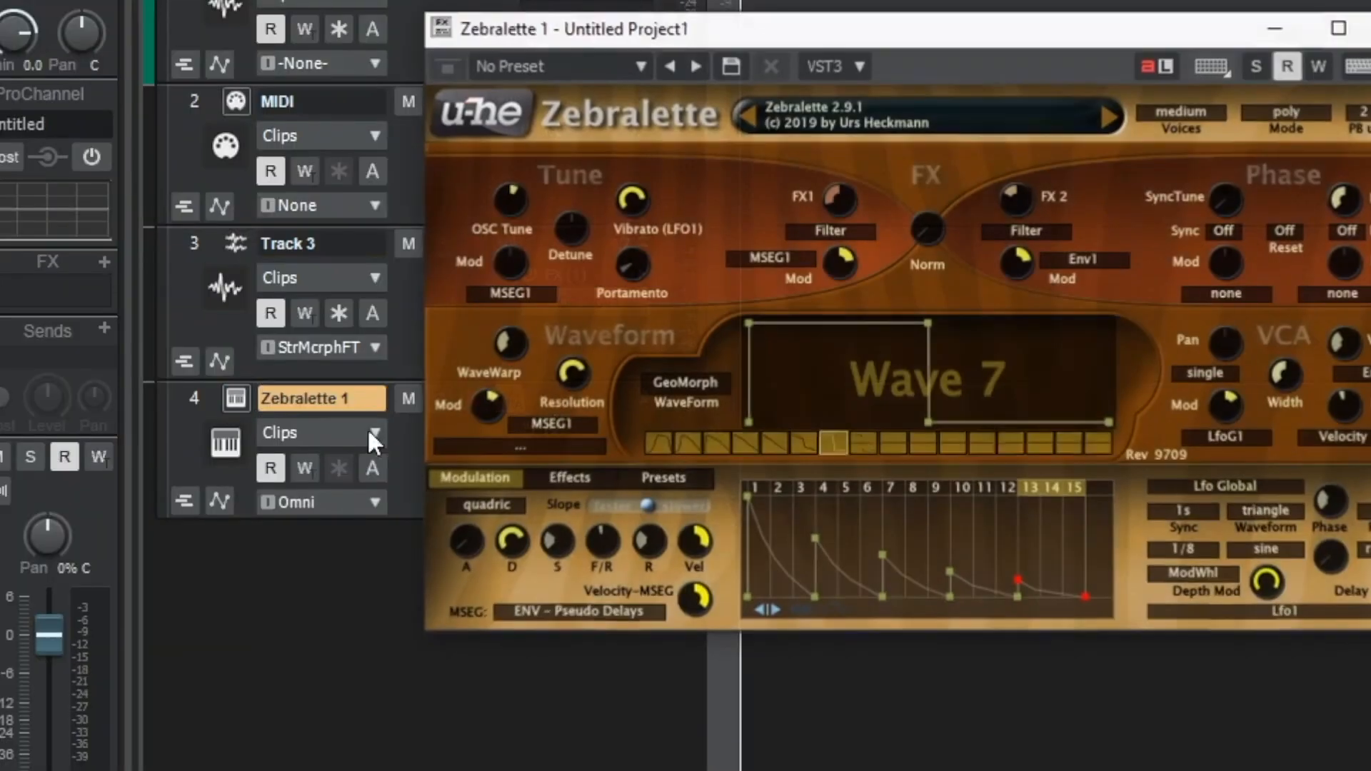
{"action": "left_click_drag", "start_coordinate": [826, 40], "coordinate": [1124, 118]}
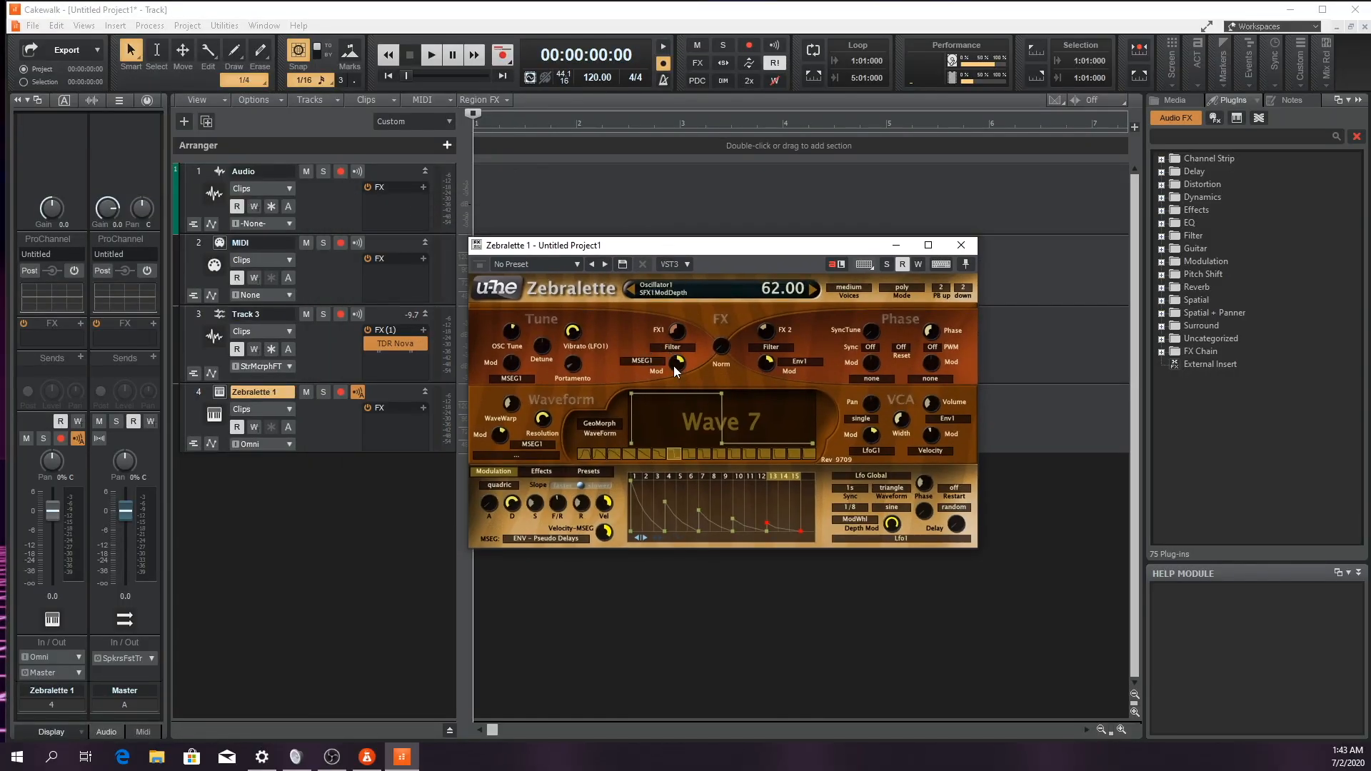
{"action": "left_click_drag", "start_coordinate": [676, 365], "coordinate": [680, 329]}
{"action": "left_click_drag", "start_coordinate": [721, 247], "coordinate": [765, 286]}
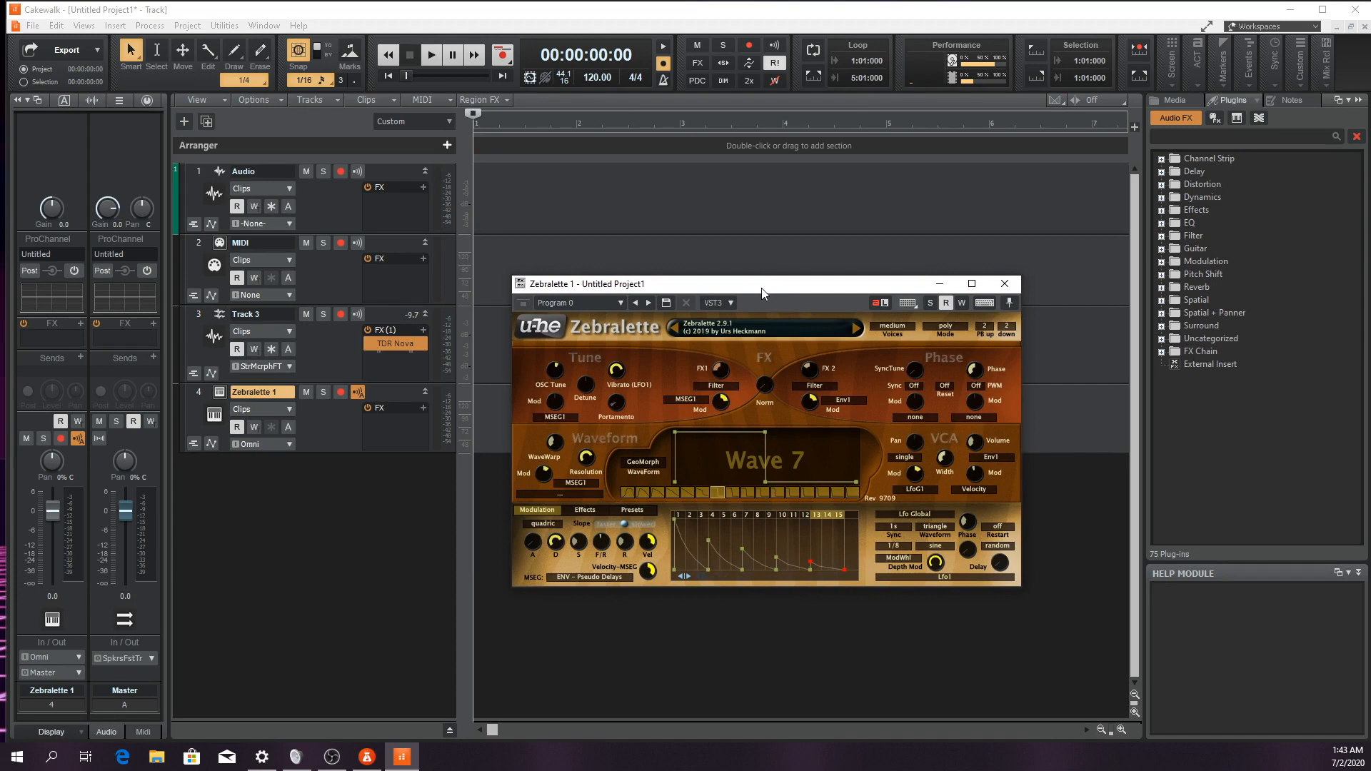
{"action": "left_click", "coordinate": [1007, 284]}
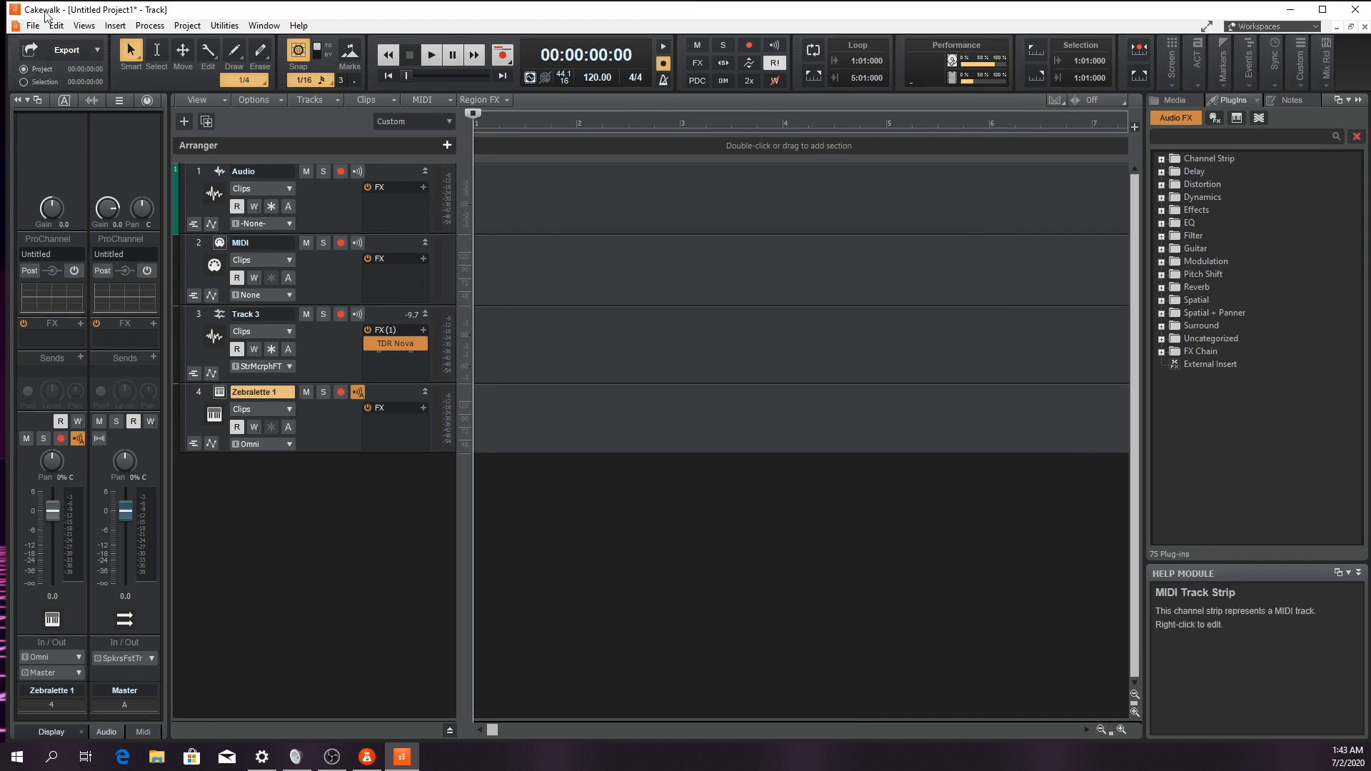
Open the Piano Roll view for the Zebralette track, maximize its MultiDock window, and close the Console view there
{"action": "left_click", "coordinate": [82, 25]}
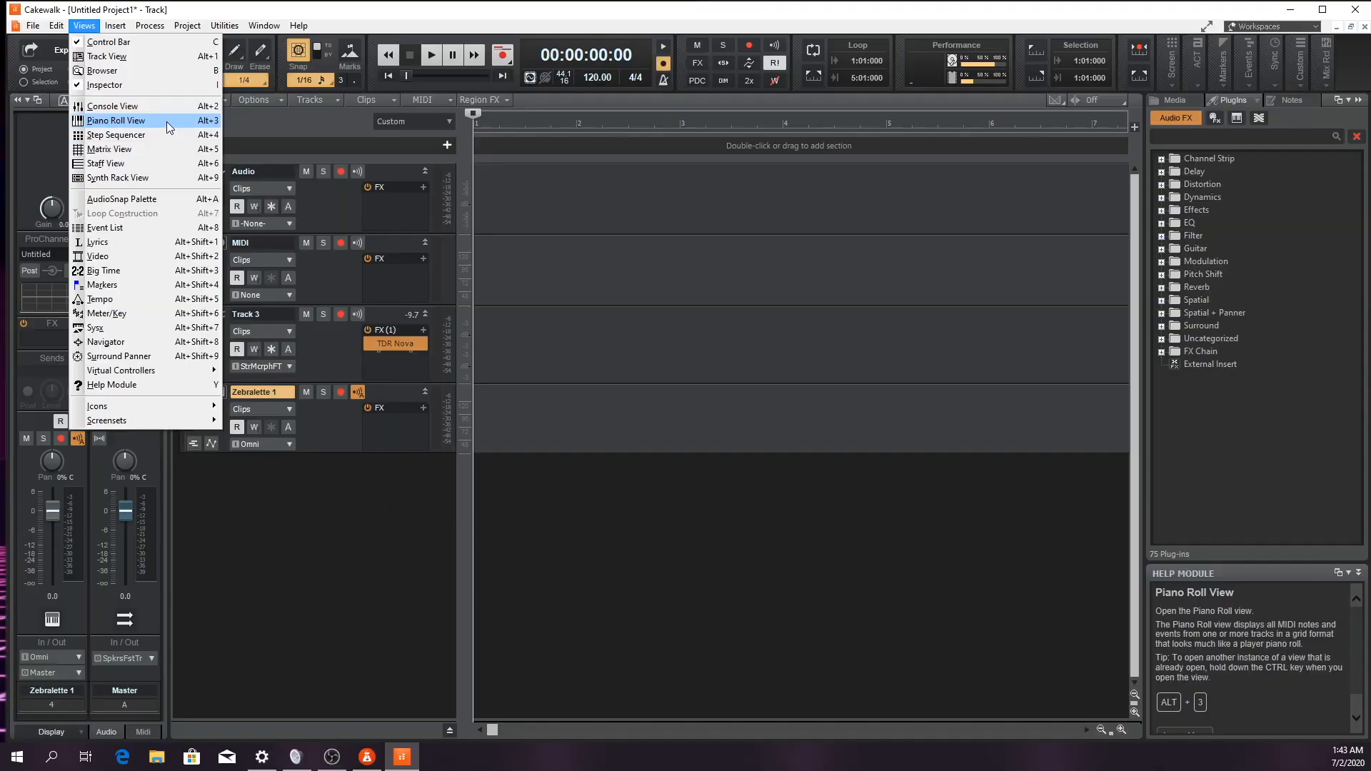
{"action": "left_click", "coordinate": [115, 120]}
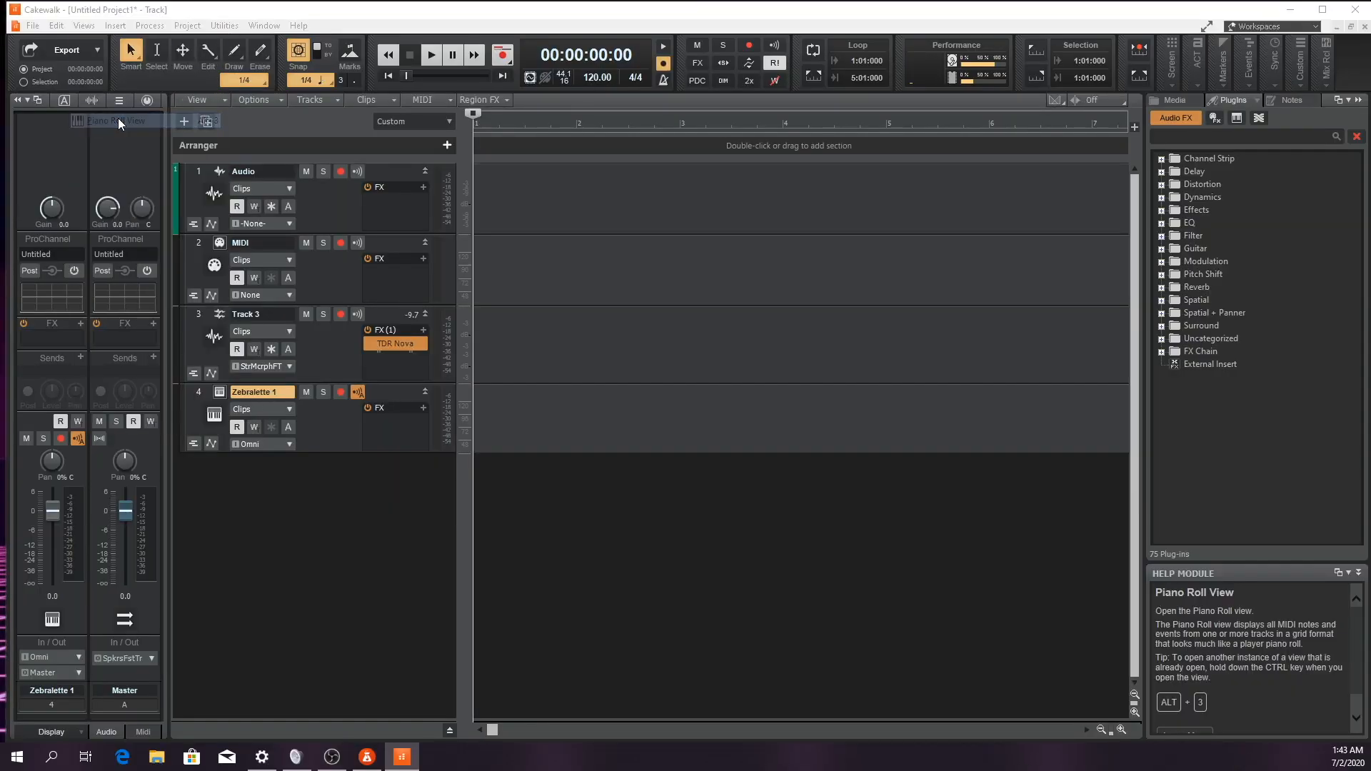
{"action": "left_click_drag", "start_coordinate": [289, 3], "coordinate": [400, 0]}
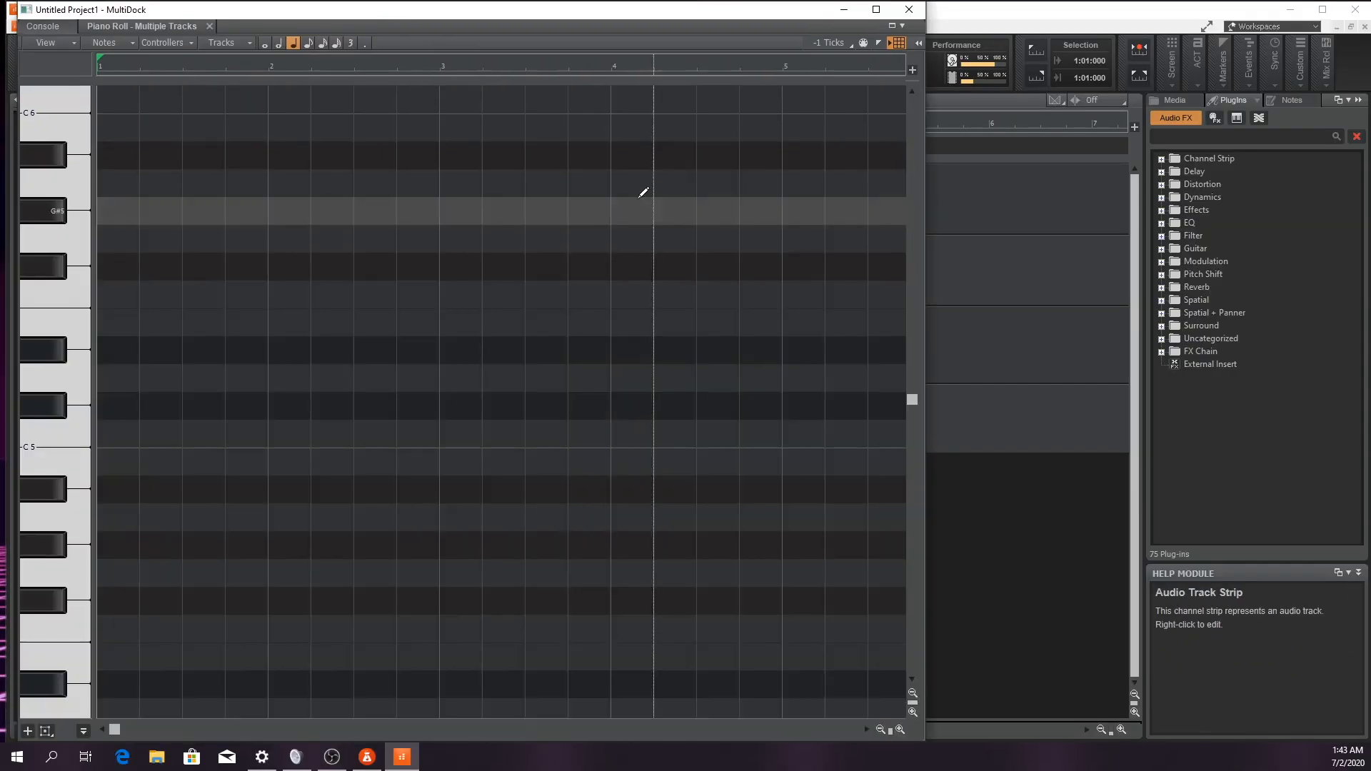
{"action": "left_click", "coordinate": [876, 11]}
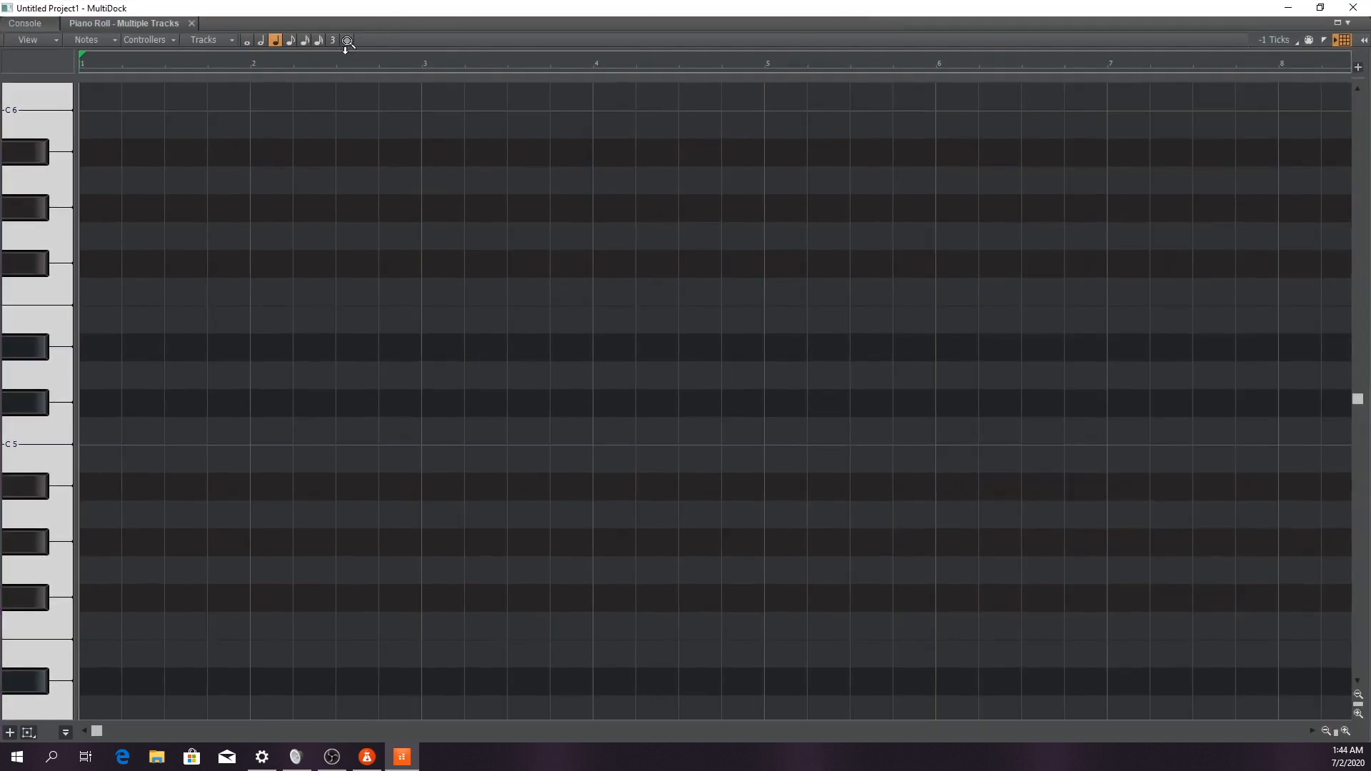
{"action": "left_click", "coordinate": [53, 23]}
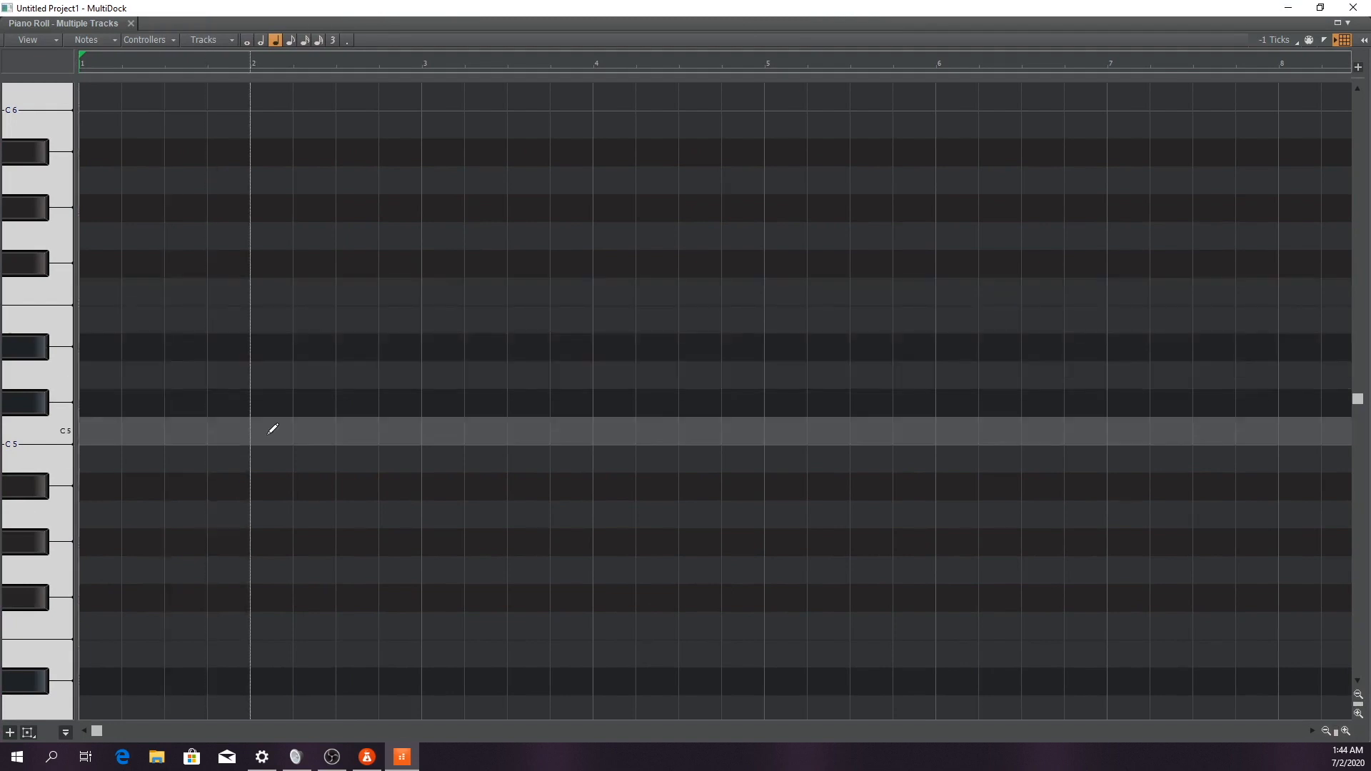
Draw eight quarter notes across measures 1 and 2, repeating C3, Db3, C3, B2 twice, and return to the project start
{"action": "scroll", "coordinate": [250, 443], "scroll_direction": "down", "scroll_amount": 9}
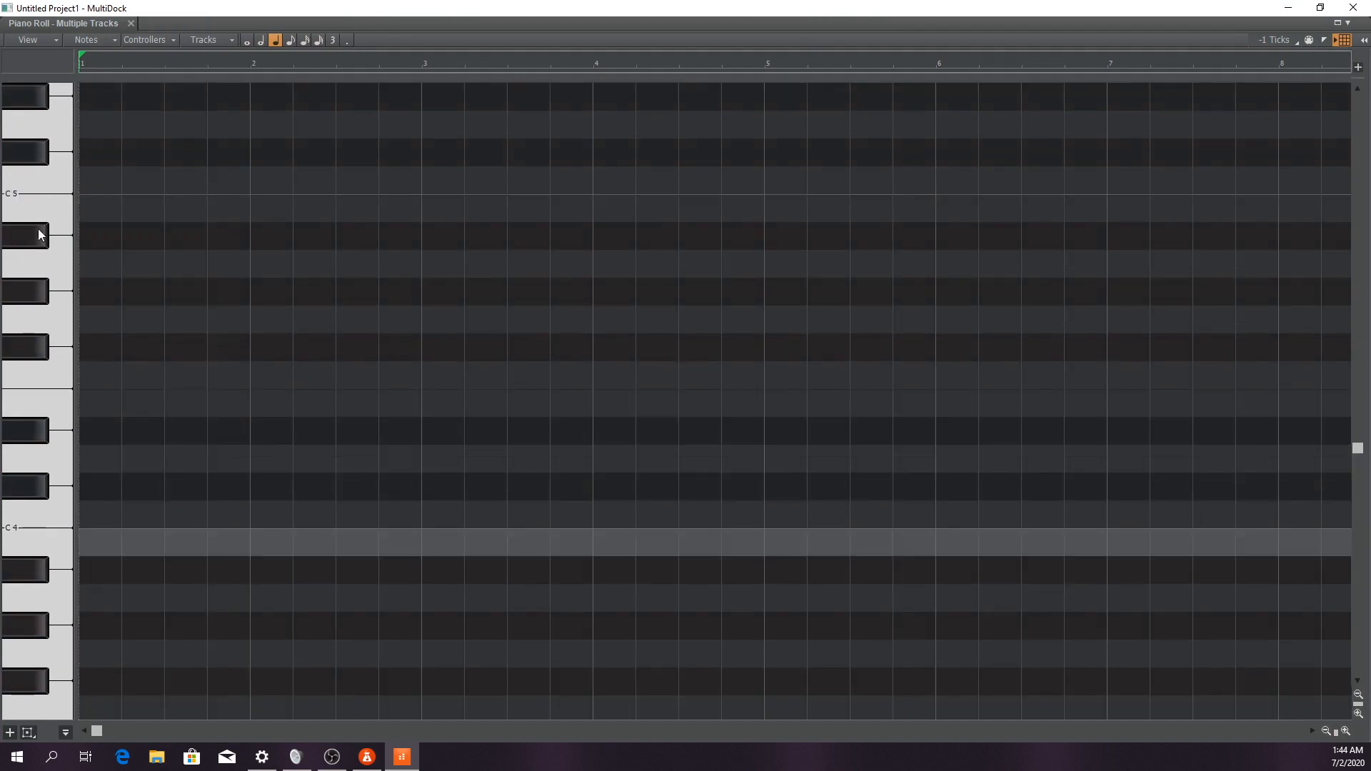
{"action": "scroll", "coordinate": [72, 534], "scroll_direction": "down", "scroll_amount": 14}
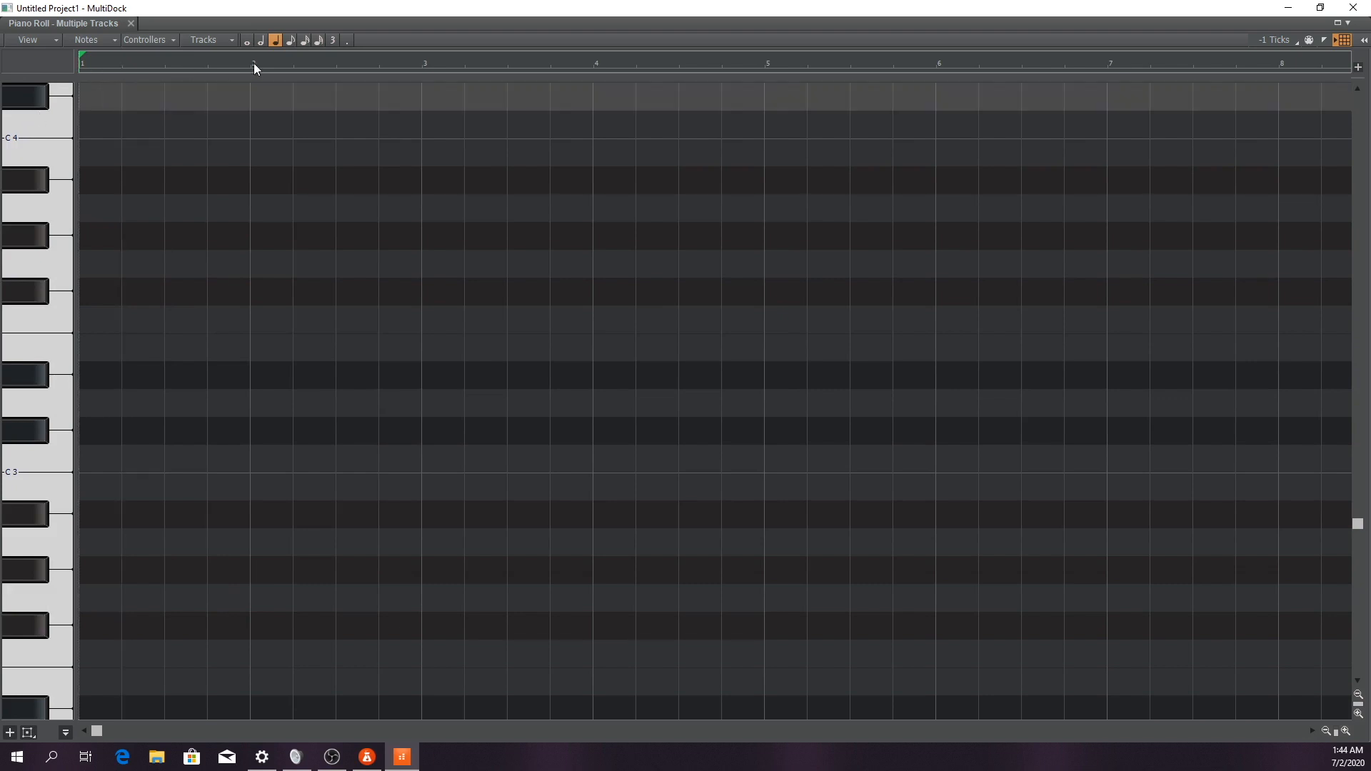
{"action": "left_click", "coordinate": [95, 457]}
{"action": "left_click", "coordinate": [135, 431]}
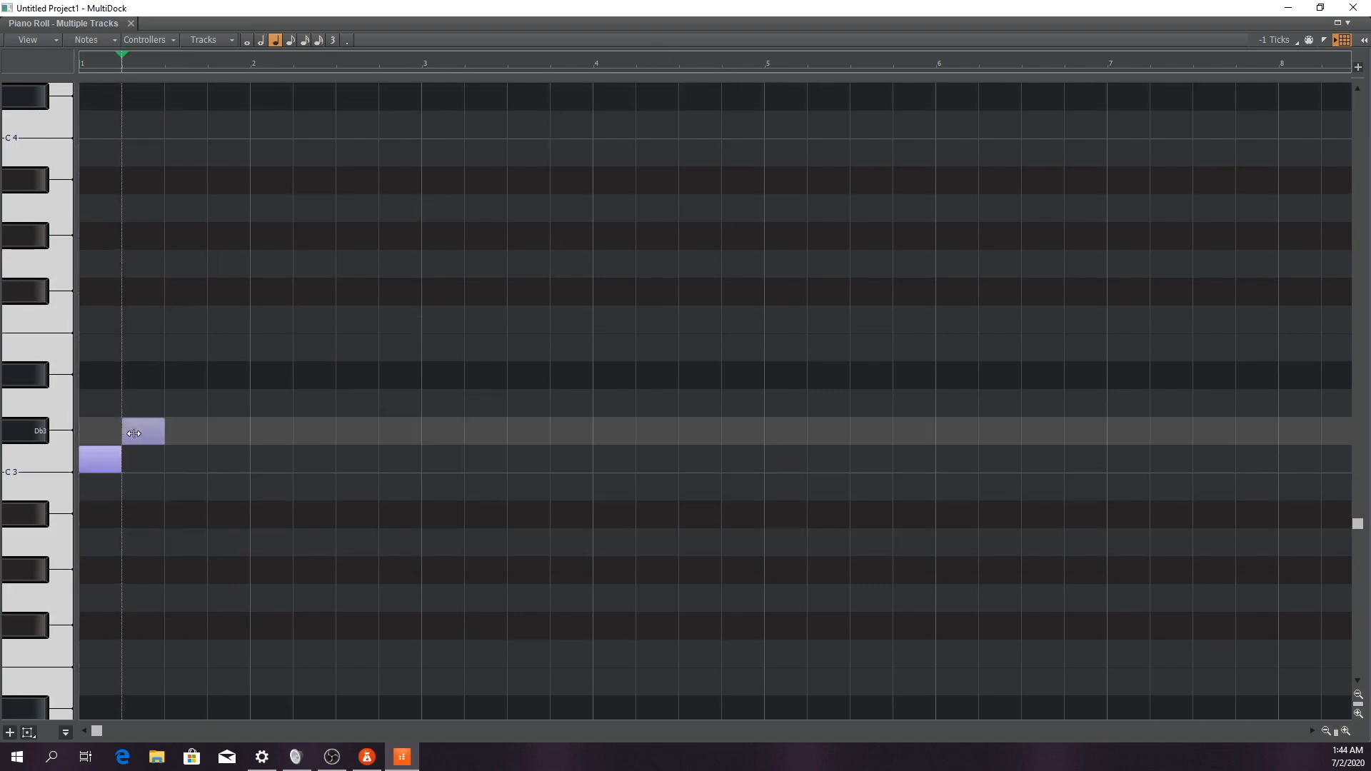
{"action": "left_click", "coordinate": [175, 456]}
{"action": "left_click", "coordinate": [223, 486]}
{"action": "left_click", "coordinate": [259, 458]}
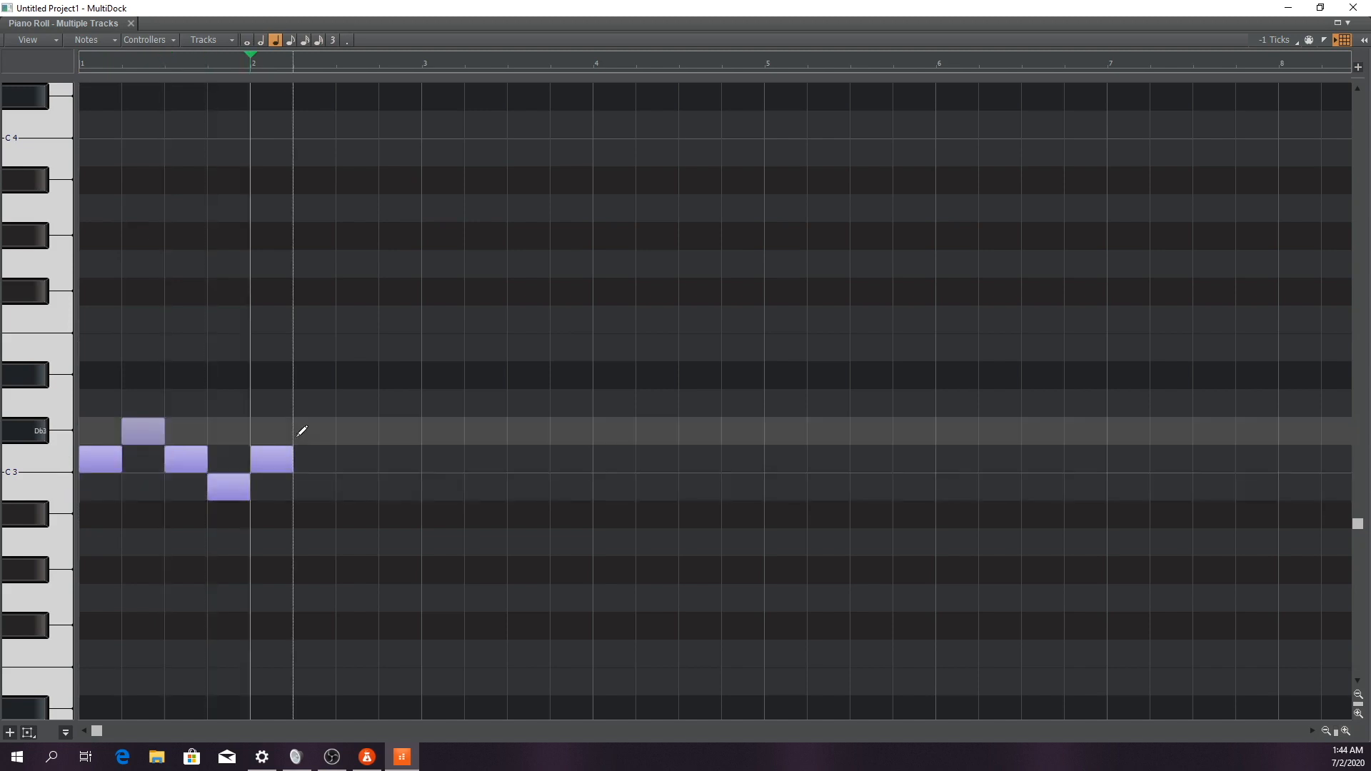
{"action": "left_click", "coordinate": [302, 429]}
{"action": "left_click", "coordinate": [352, 455]}
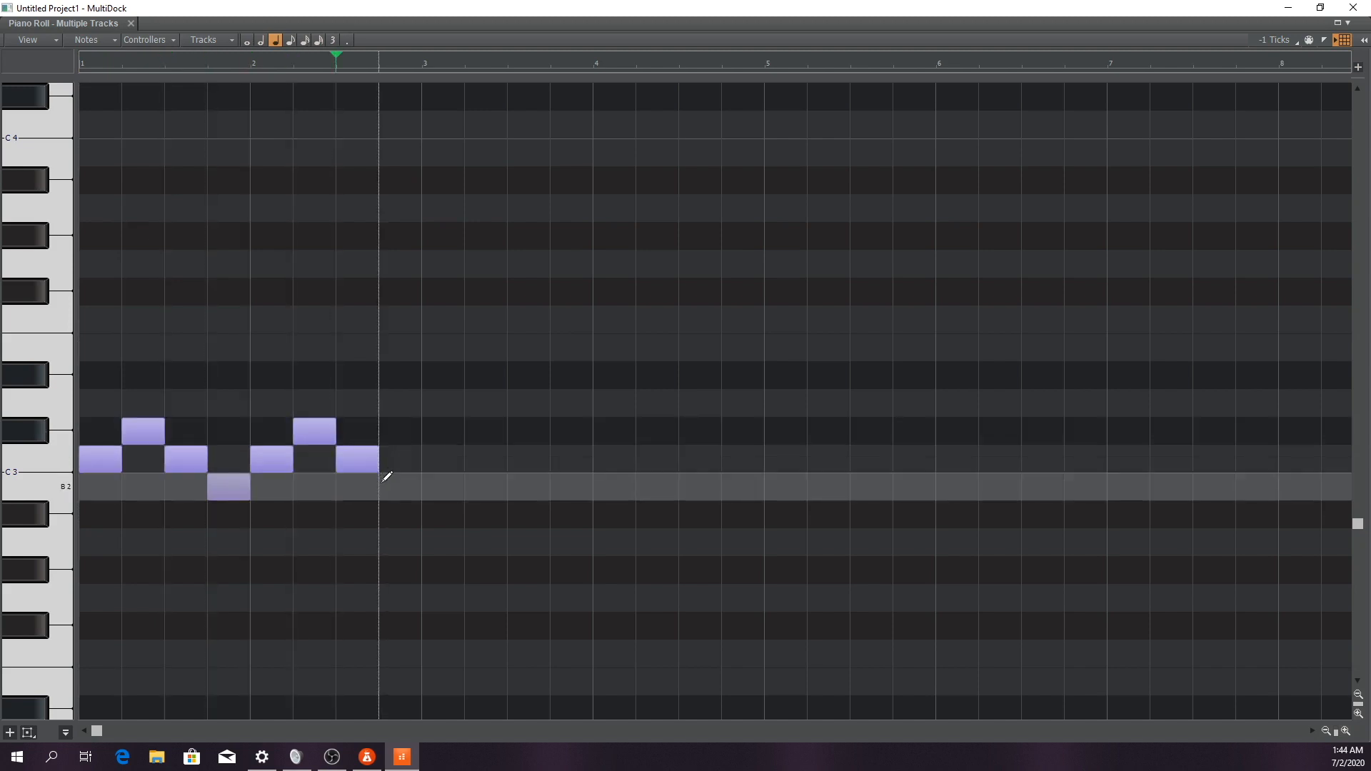
{"action": "left_click", "coordinate": [384, 483]}
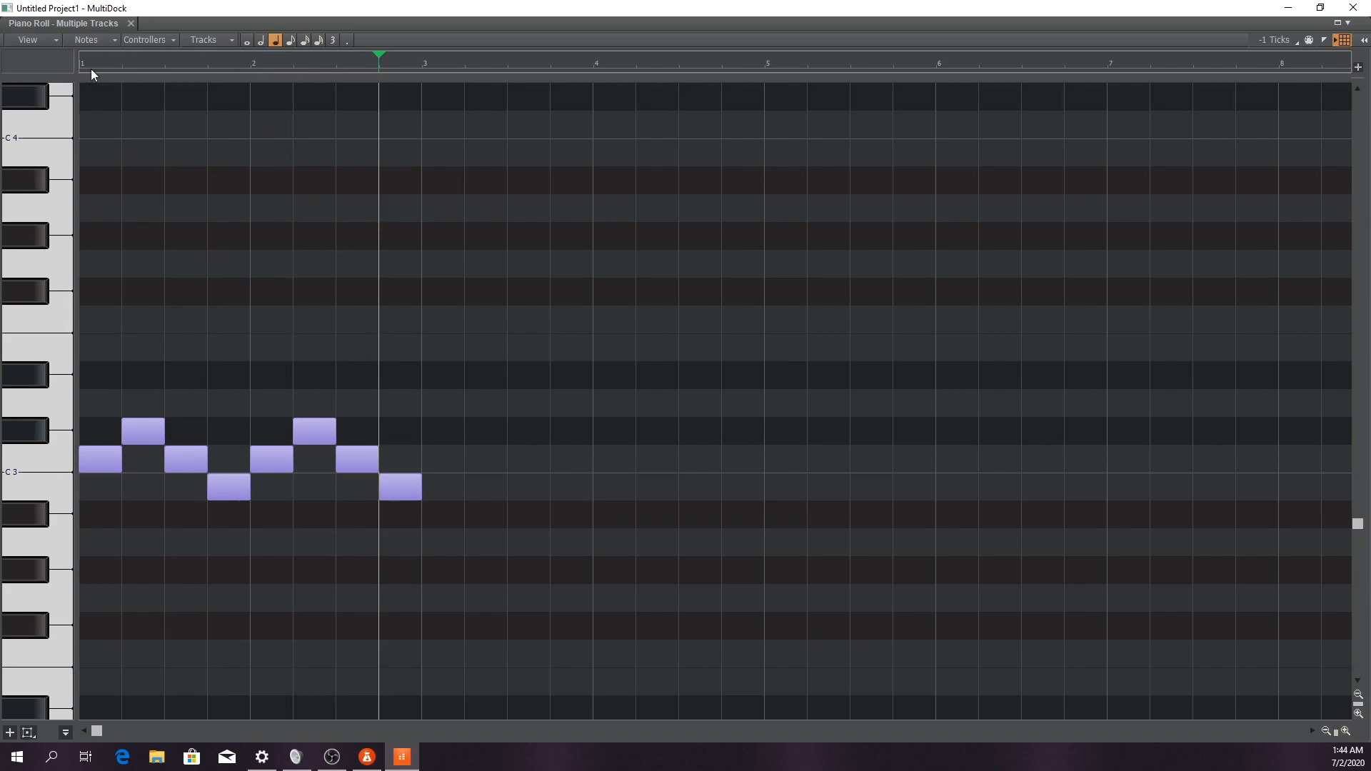
{"action": "left_click", "coordinate": [83, 66]}
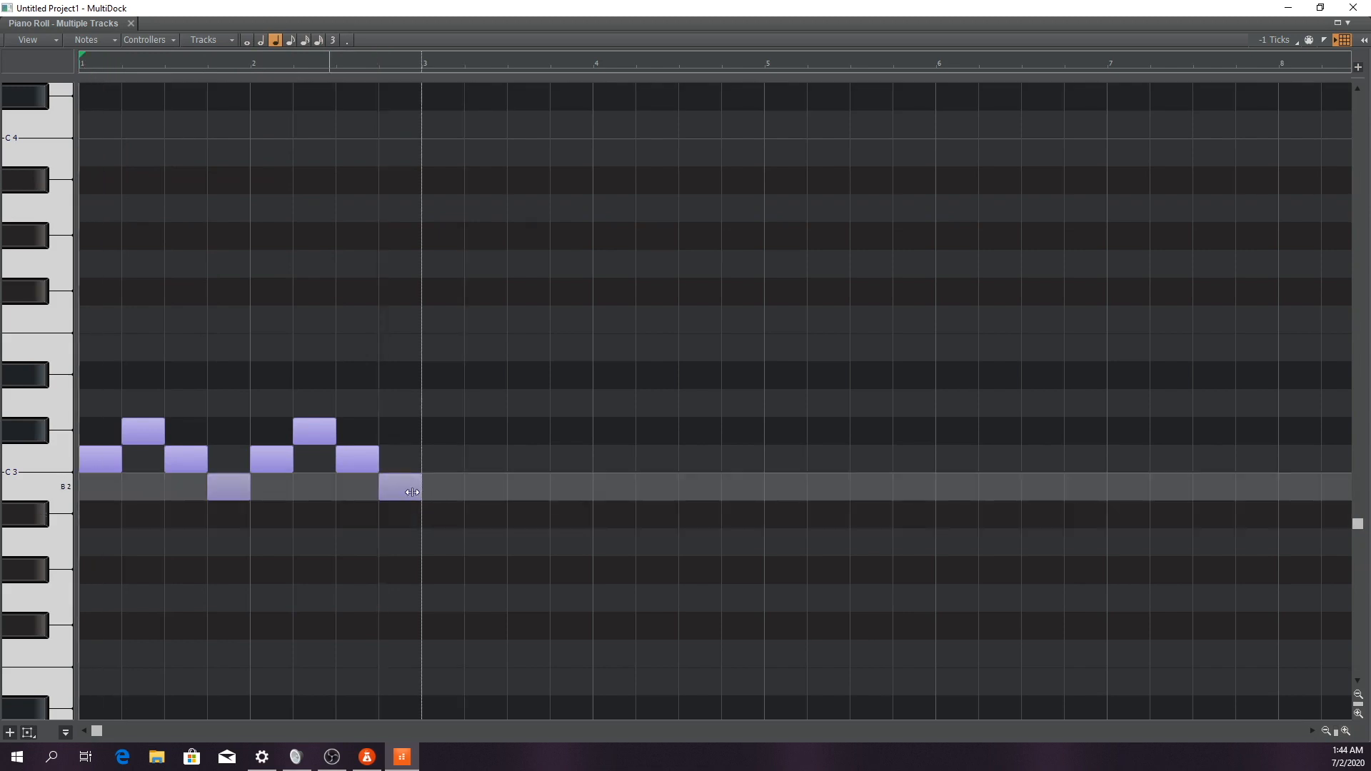
Shorten the last B2 note to an eighth and continue the run with eighth notes C3, Db3 and D3 into measure 3
{"action": "left_click_drag", "start_coordinate": [419, 489], "coordinate": [392, 490]}
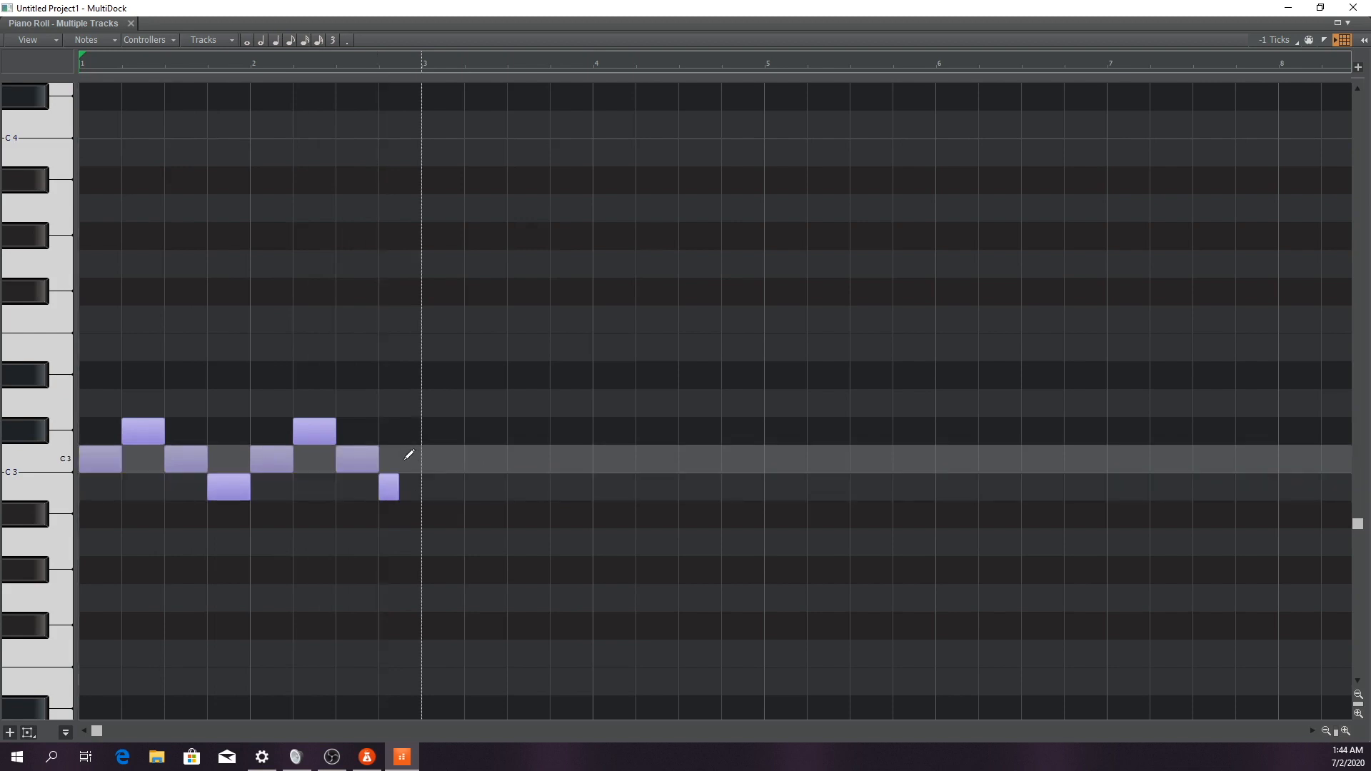
{"action": "left_click", "coordinate": [433, 458]}
{"action": "left_click_drag", "start_coordinate": [432, 458], "coordinate": [412, 463]}
{"action": "left_click", "coordinate": [432, 431]}
{"action": "left_click", "coordinate": [469, 403]}
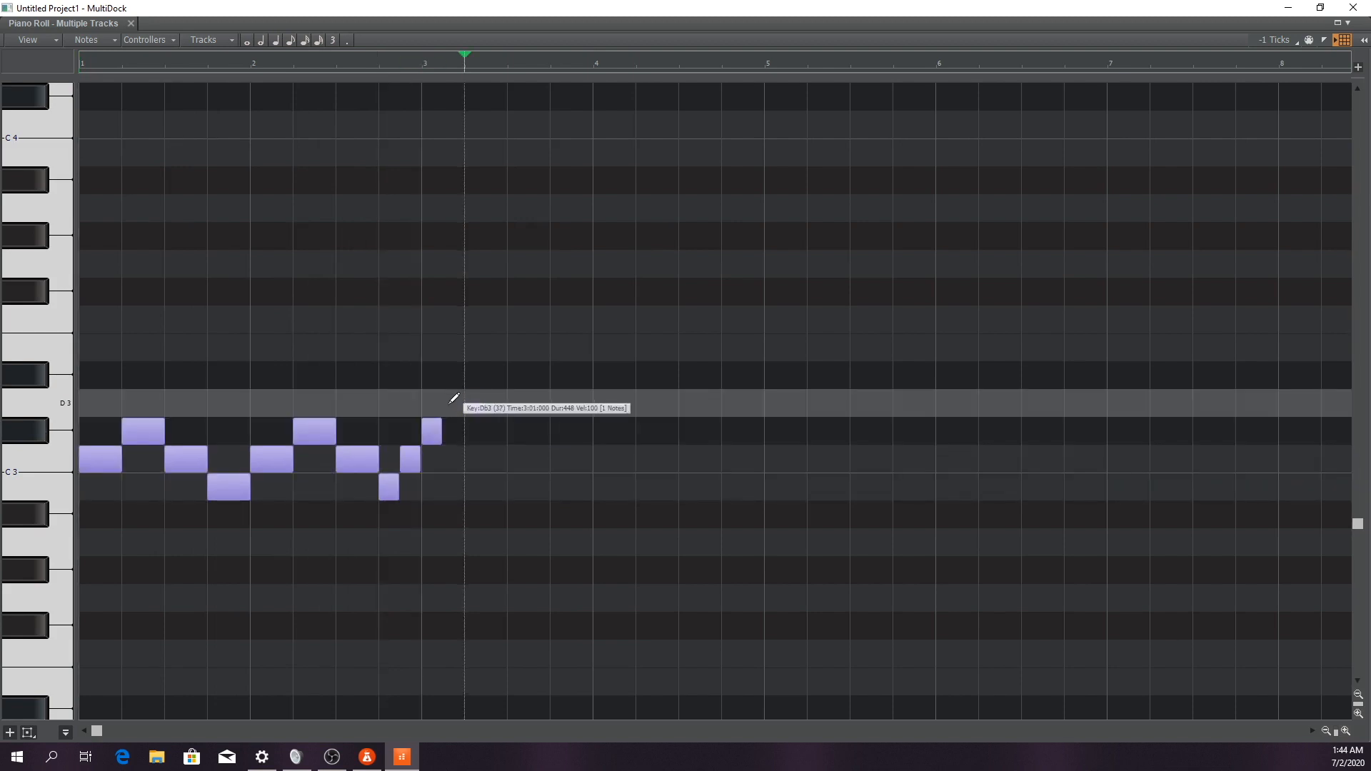
{"action": "left_click_drag", "start_coordinate": [469, 403], "coordinate": [448, 403]}
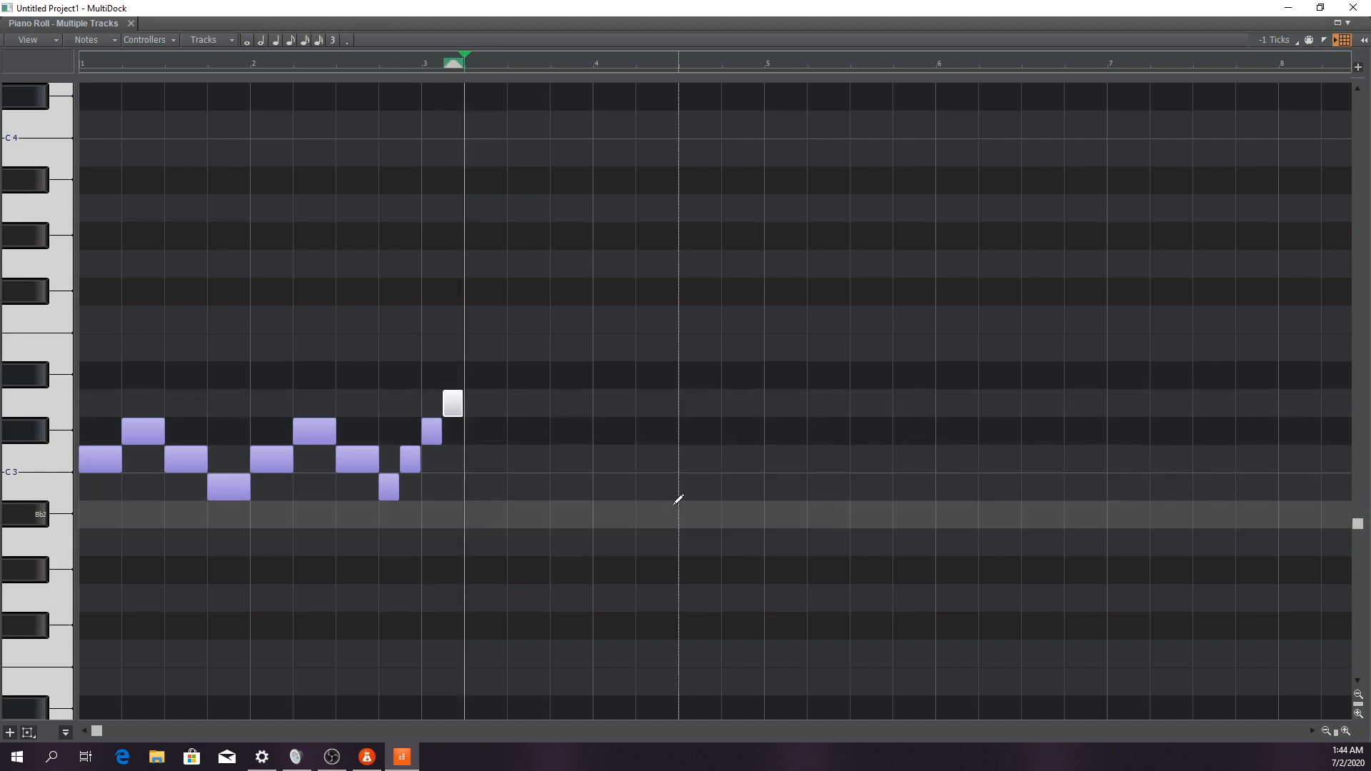
Play back the rising eighth-note run from beat 4 of measure 2 and select its final D3 note
{"action": "key", "text": "space"}
{"action": "left_click", "coordinate": [371, 63]}
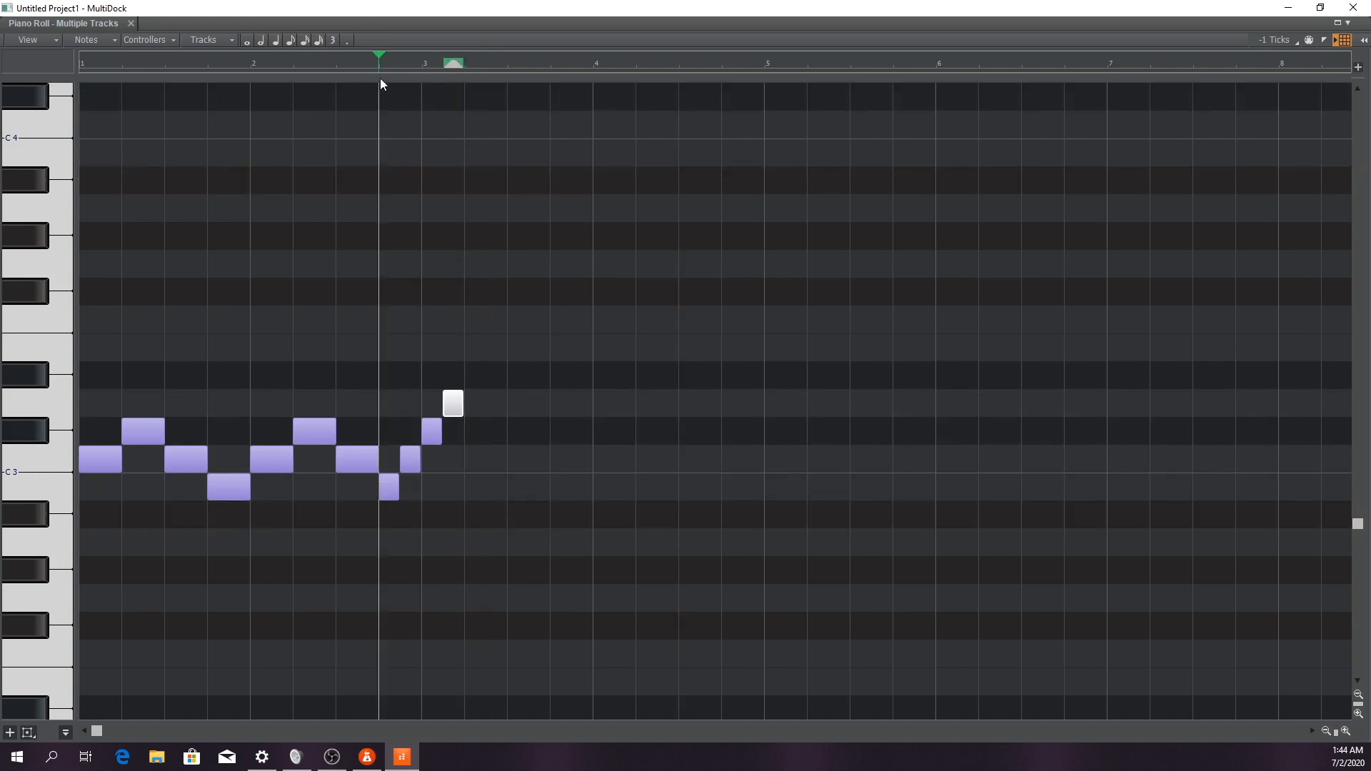
{"action": "key", "text": "space"}
{"action": "left_click", "coordinate": [456, 402]}
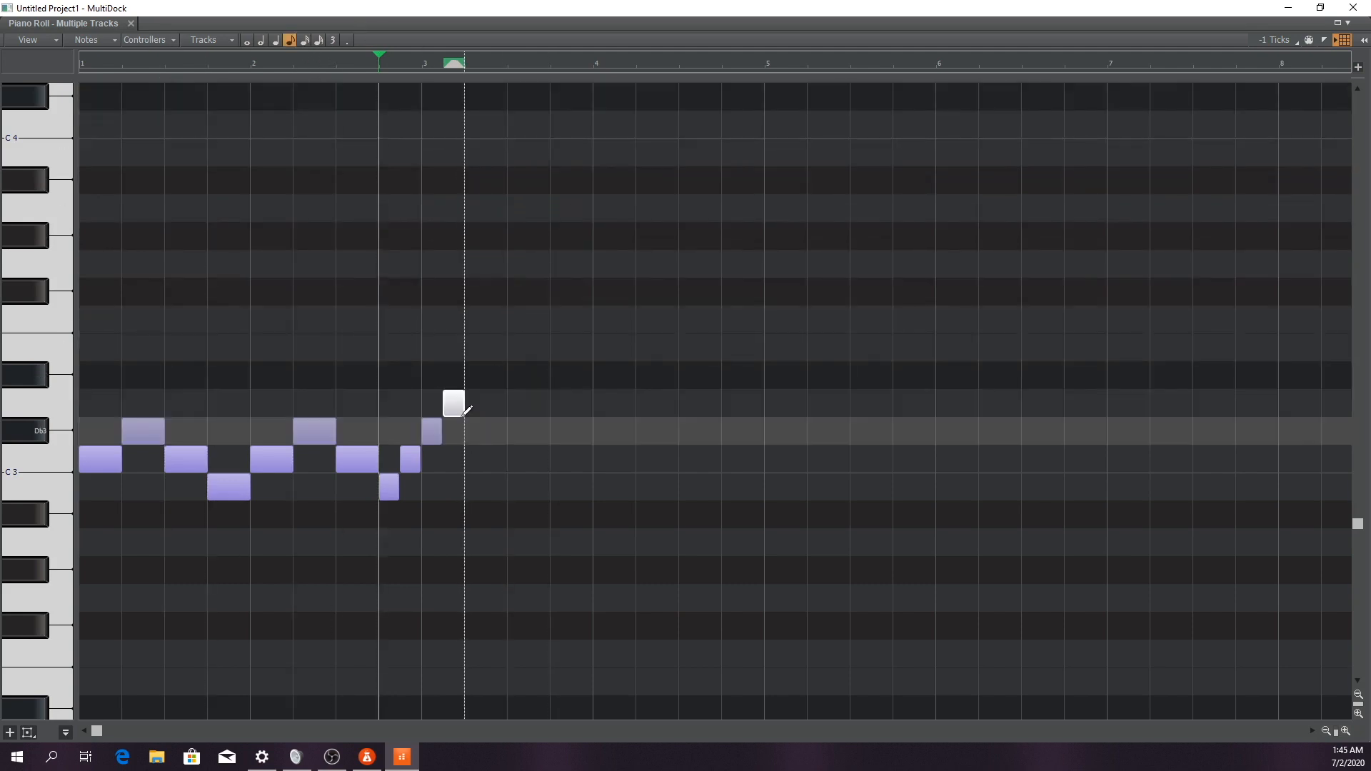
Draw a sixteenth note F3 on beat 3 and an eighth note Gb3 on beat 4 of measure 3, plus a whole note in measure 5
{"action": "left_click", "coordinate": [304, 41]}
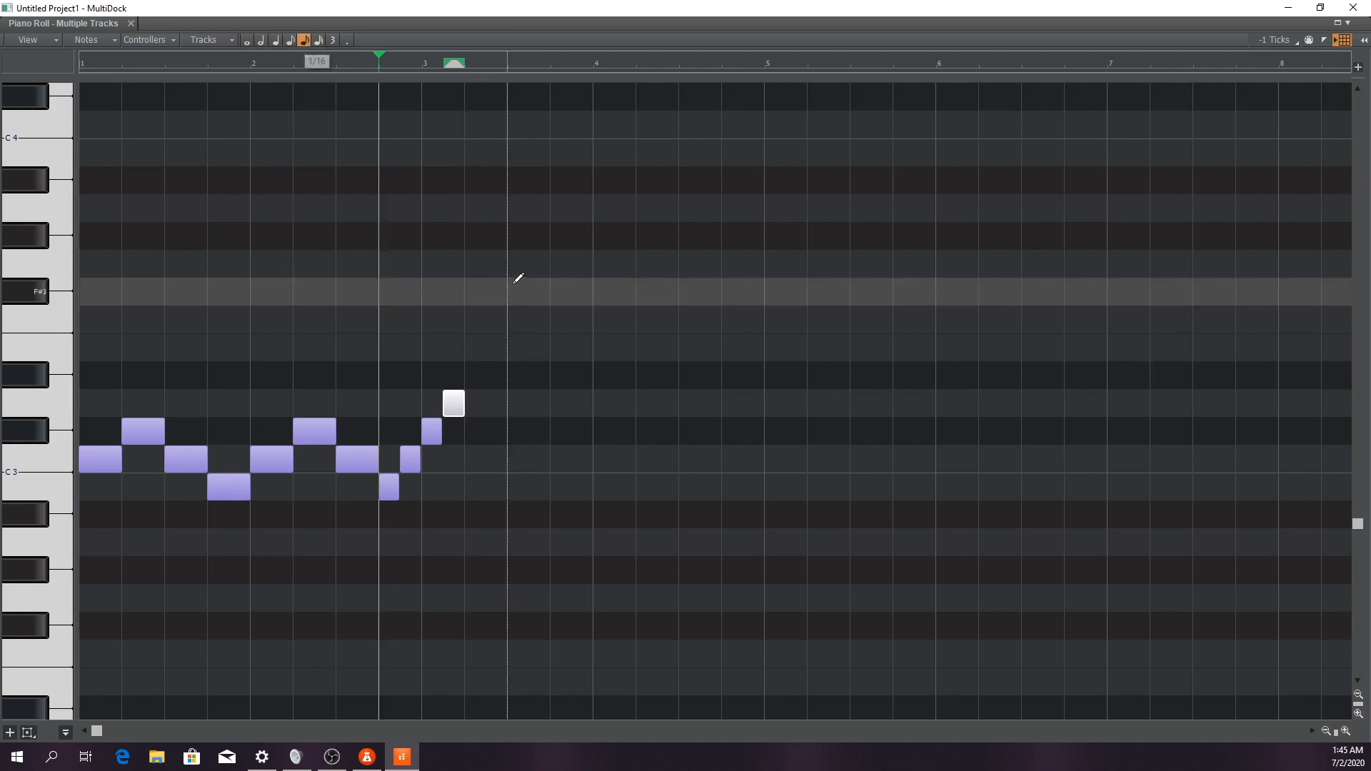
{"action": "left_click", "coordinate": [512, 319]}
{"action": "left_click", "coordinate": [290, 41]}
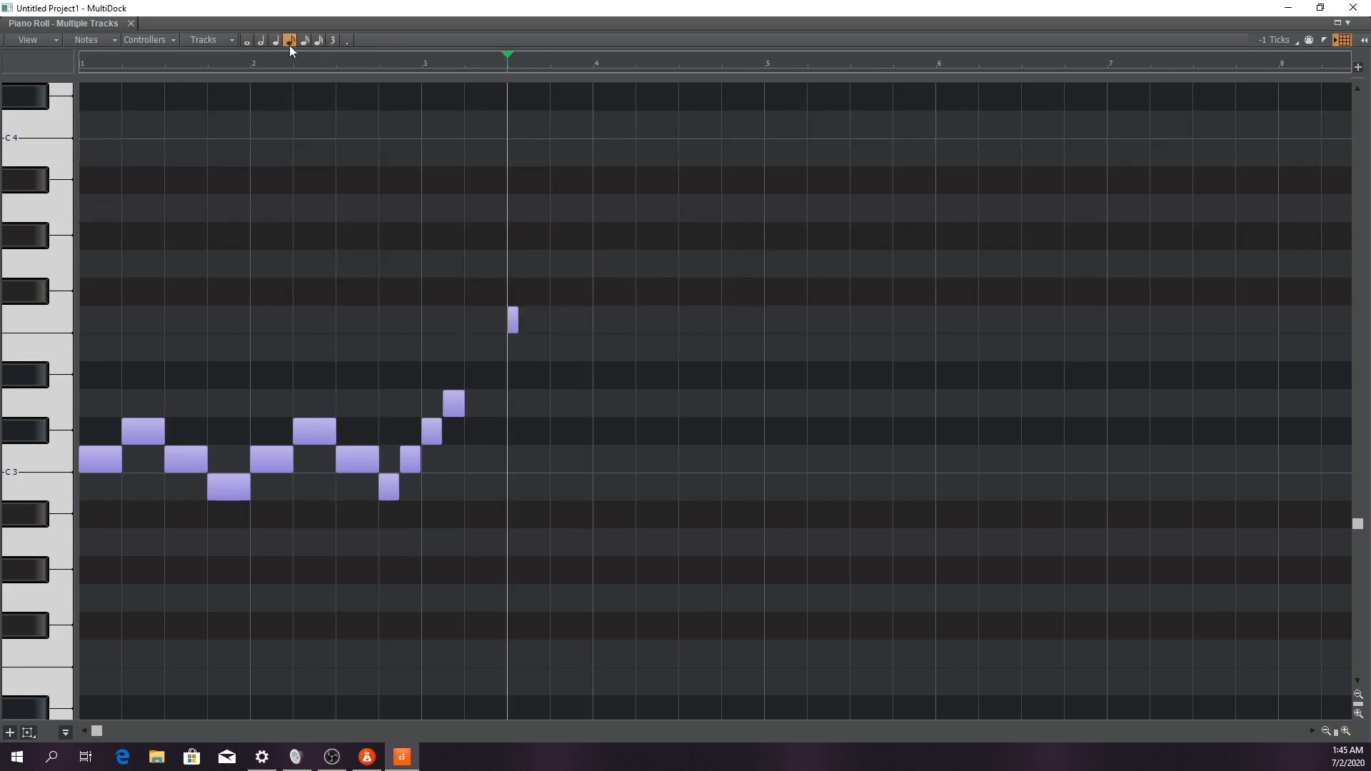
{"action": "left_click", "coordinate": [561, 292]}
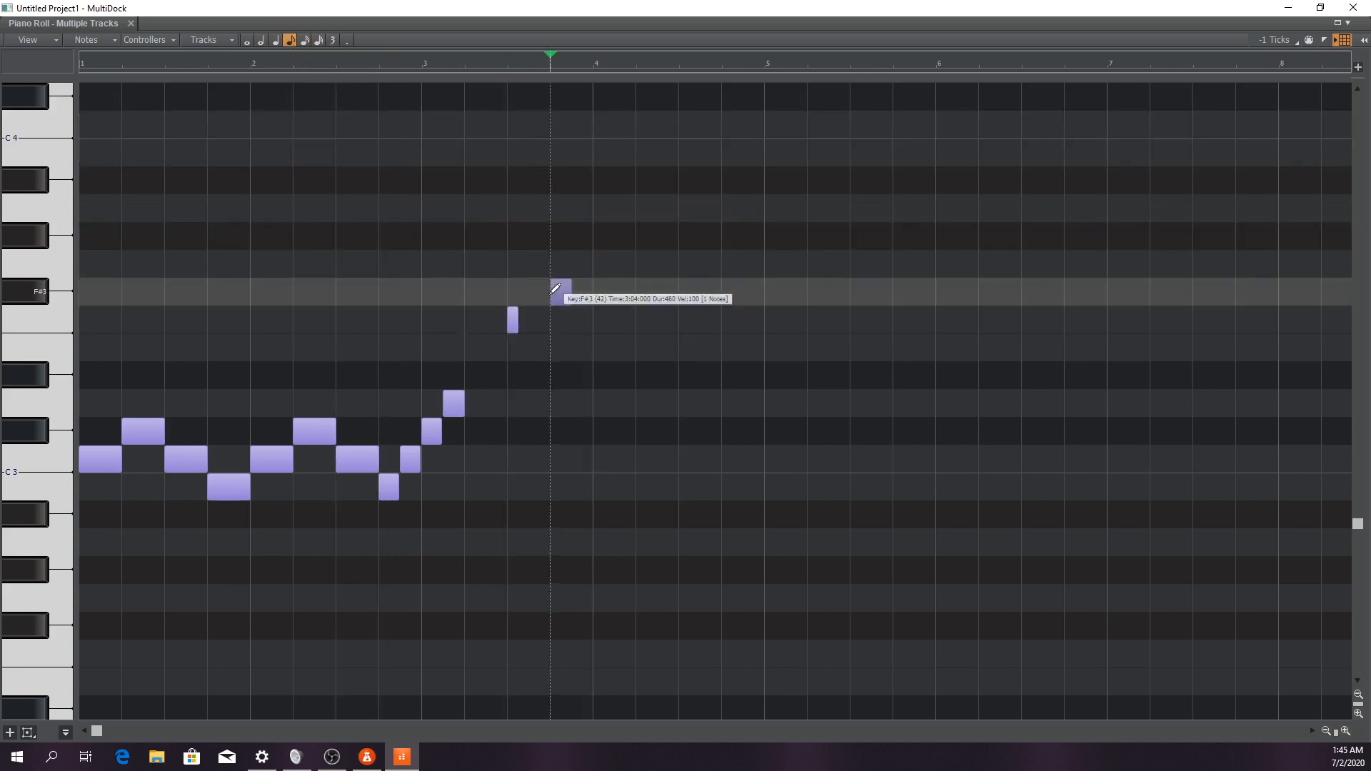
{"action": "left_click", "coordinate": [246, 41]}
{"action": "left_click", "coordinate": [780, 375]}
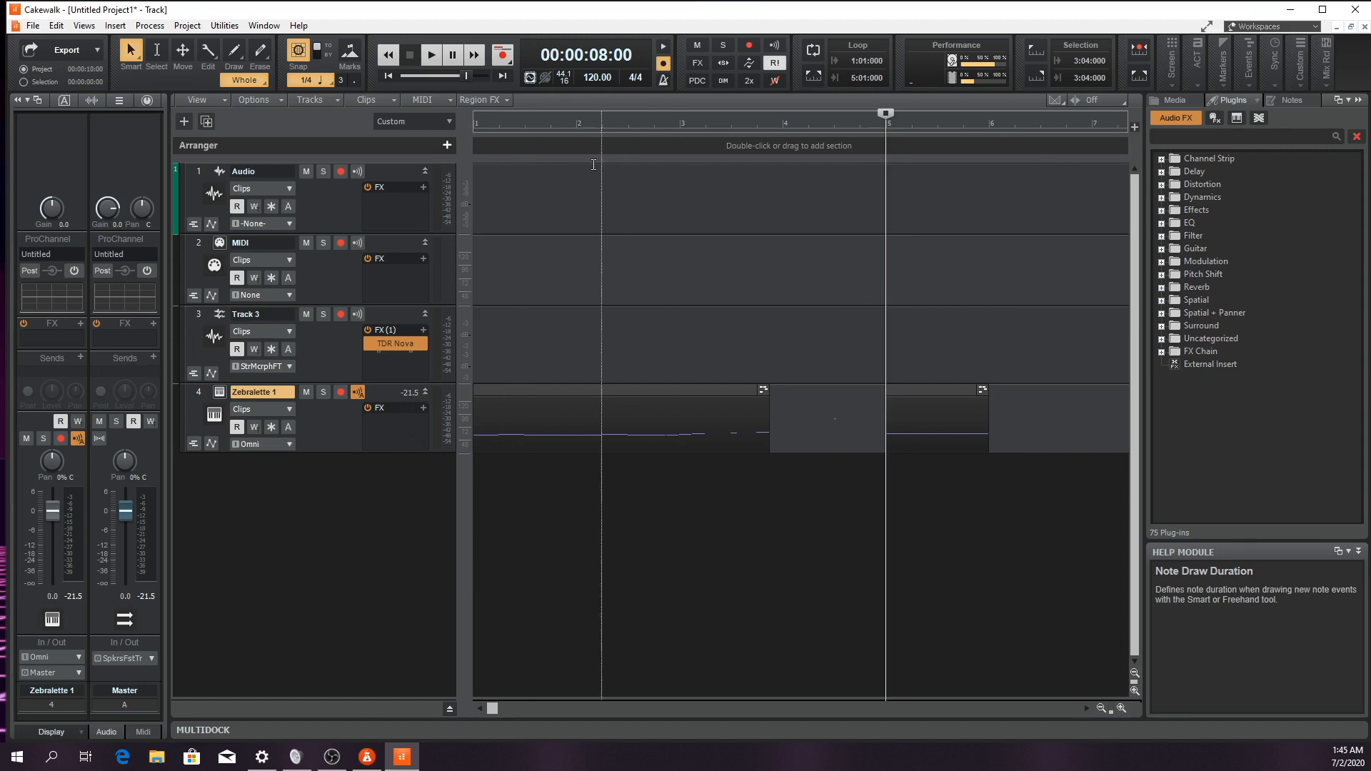
Play the Zebralette clips in the Track view from measure 2, watch the level meters, and stop playback
{"action": "left_click", "coordinate": [575, 127]}
{"action": "key", "text": "space"}
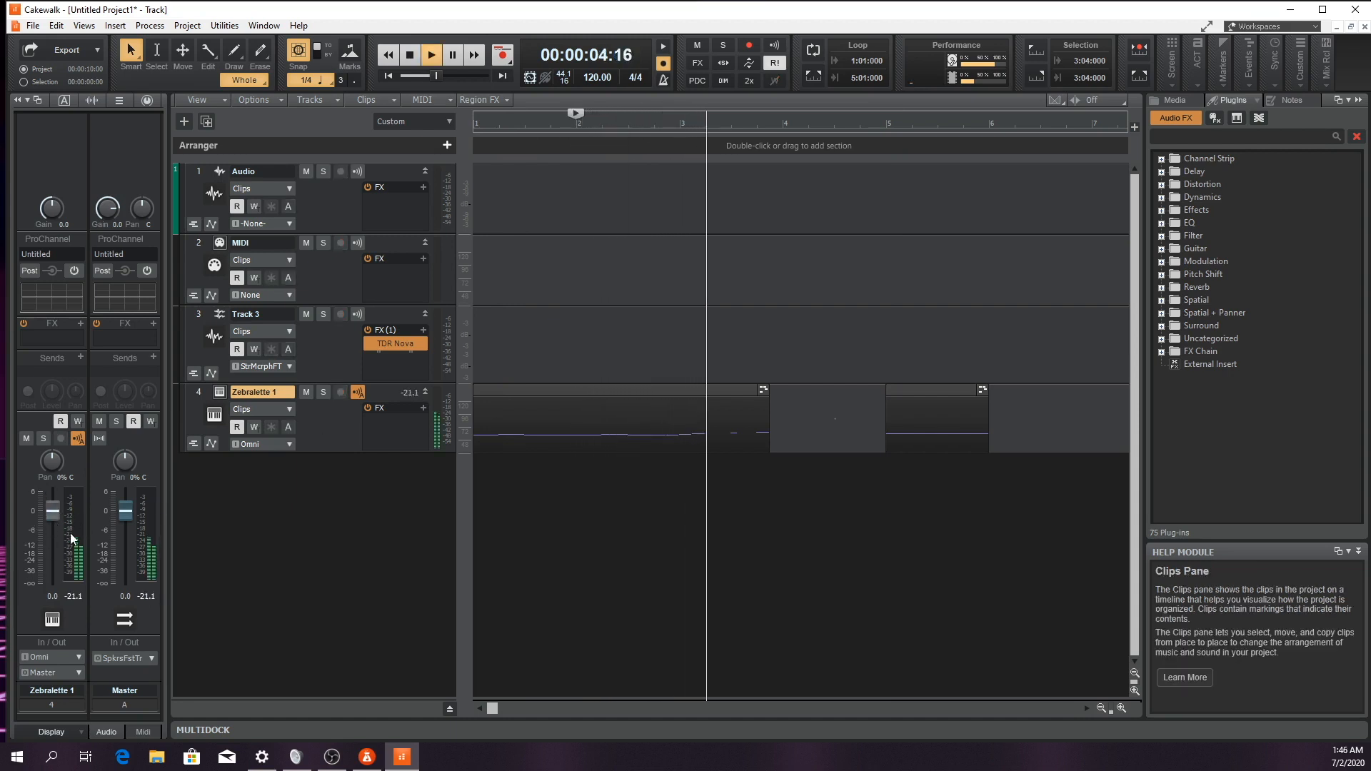
{"action": "key", "text": "space"}
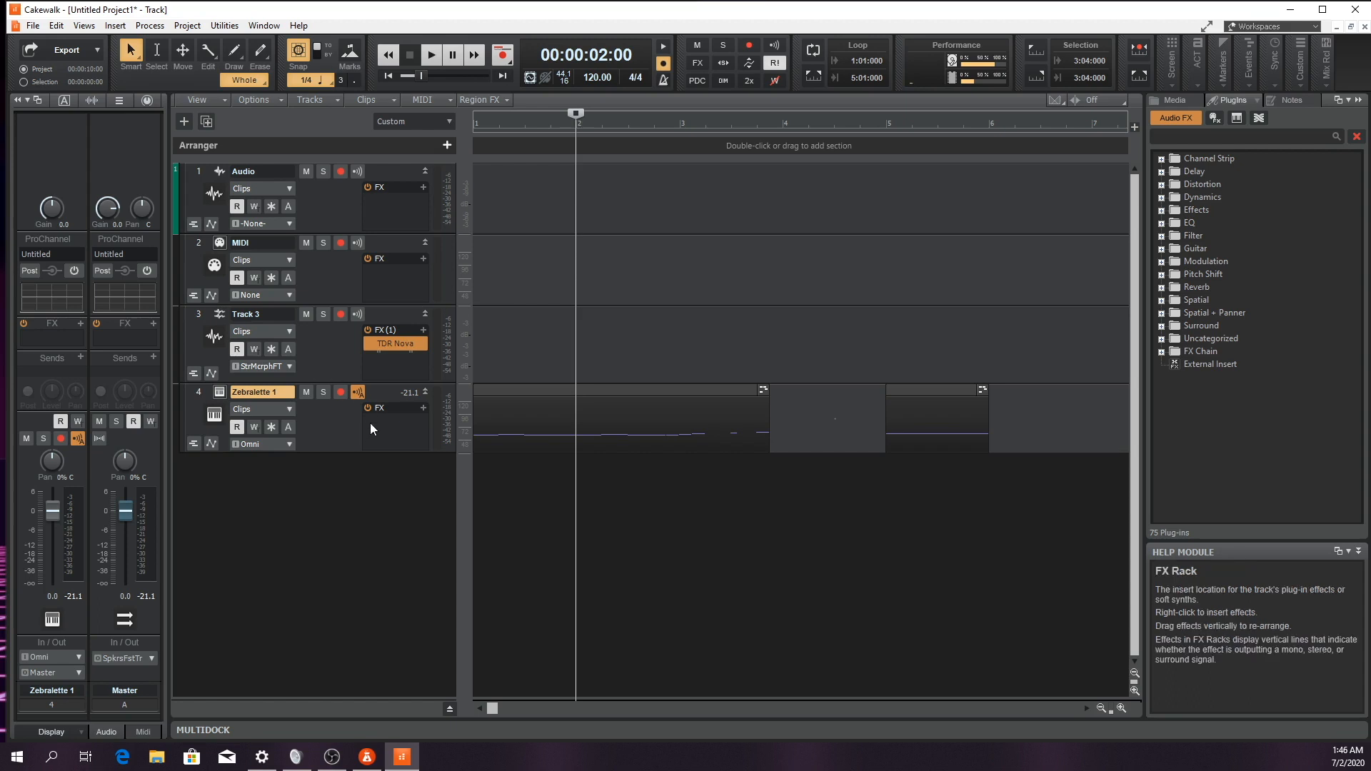
Open the Zebralette 1 track in the Staff view, play its notation from measure 2, and stop playback
{"action": "left_click", "coordinate": [84, 27]}
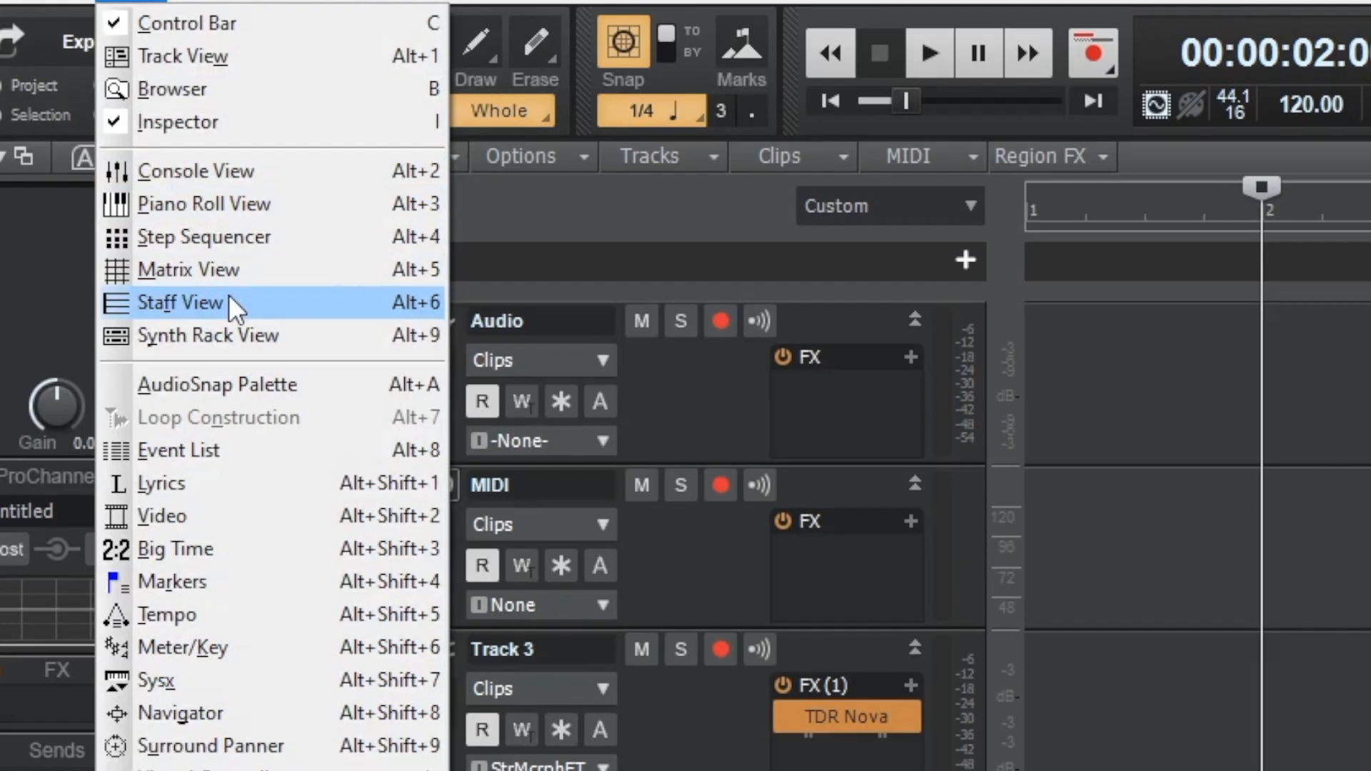
{"action": "left_click", "coordinate": [229, 300]}
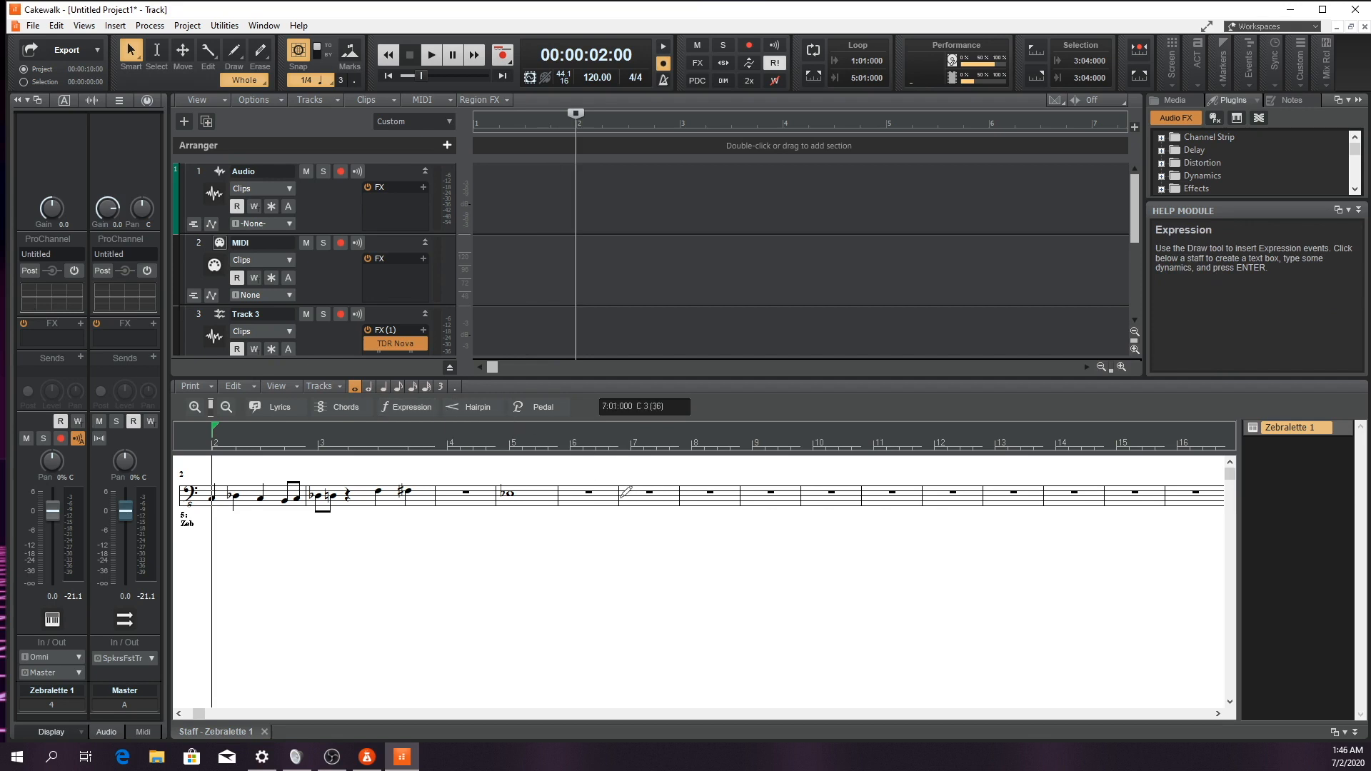
{"action": "key", "text": "space"}
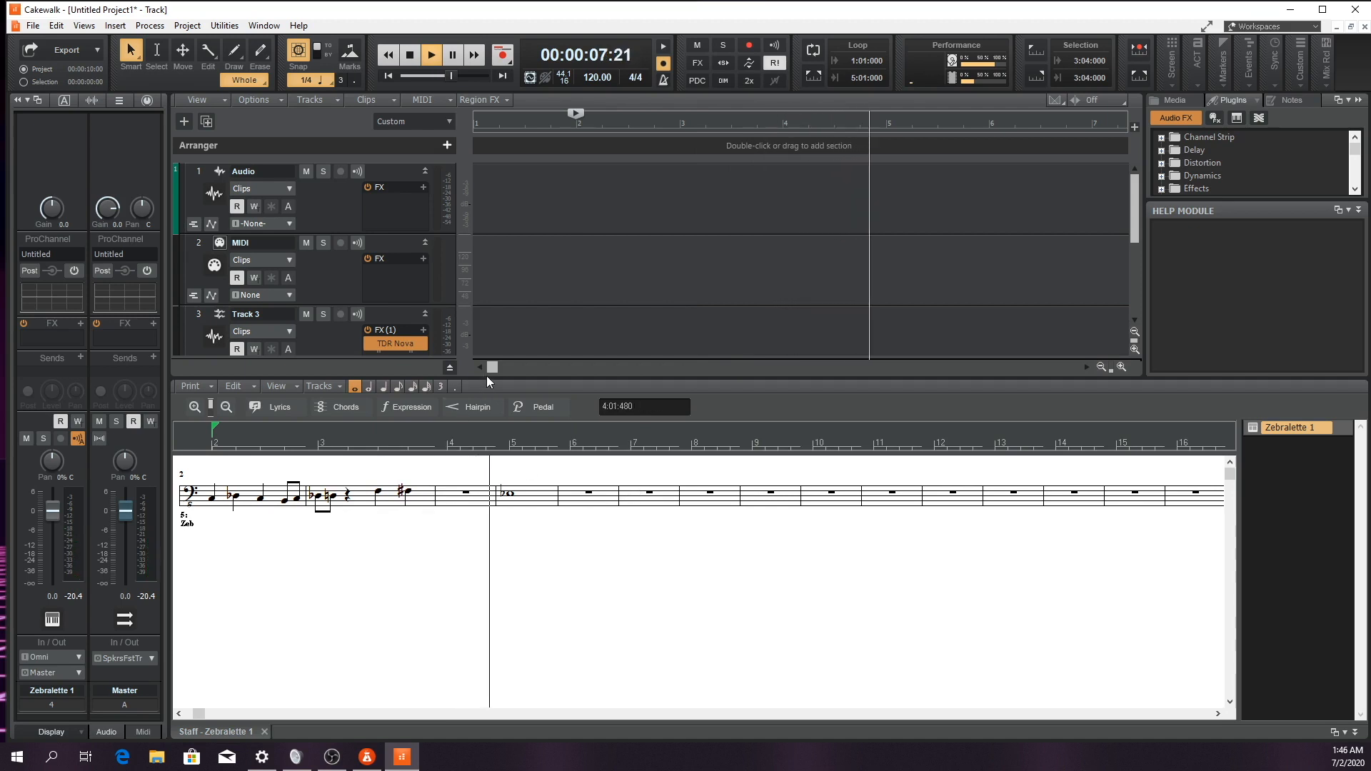
{"action": "key", "text": "space"}
Add two quarter notes to the empty measure 4 in the Staff view, play the result, and collapse the MultiDock
{"action": "left_click", "coordinate": [383, 387]}
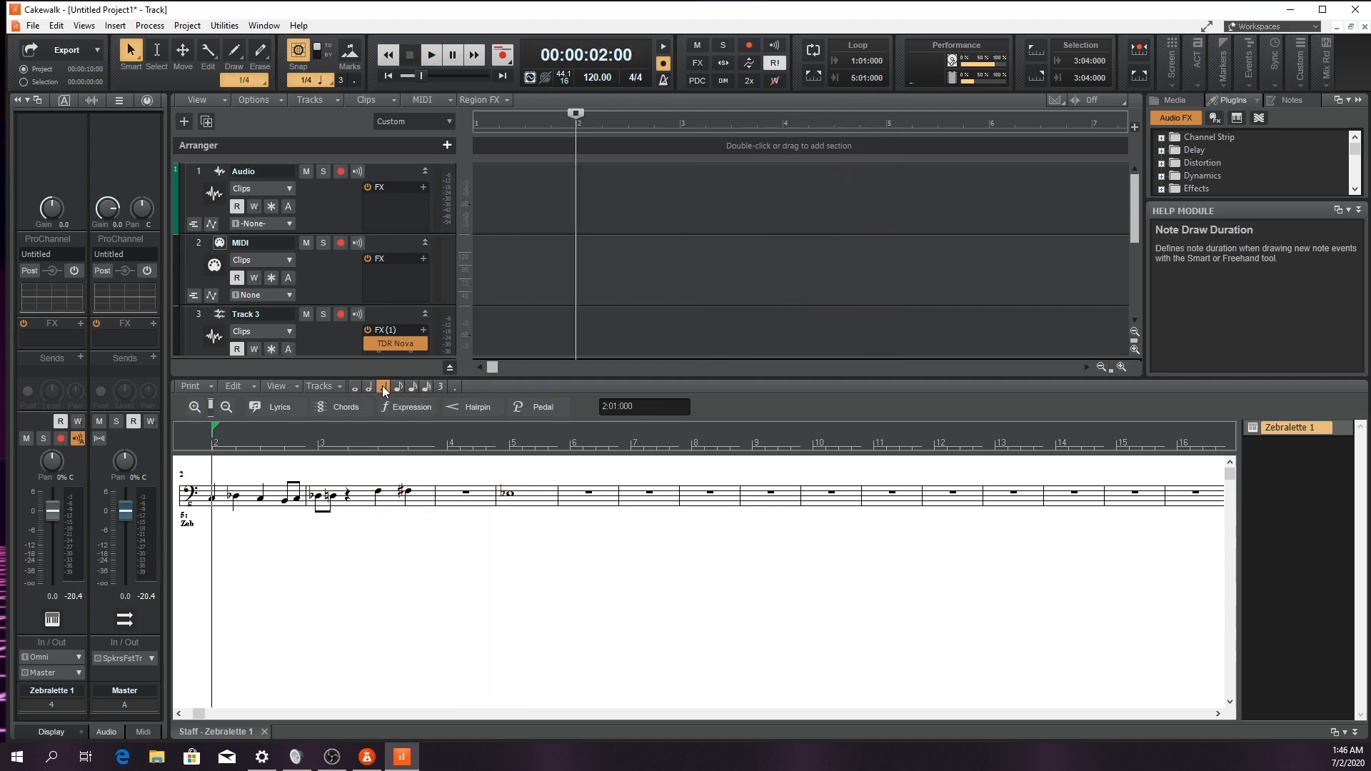
{"action": "left_click", "coordinate": [447, 495]}
{"action": "left_click", "coordinate": [471, 490]}
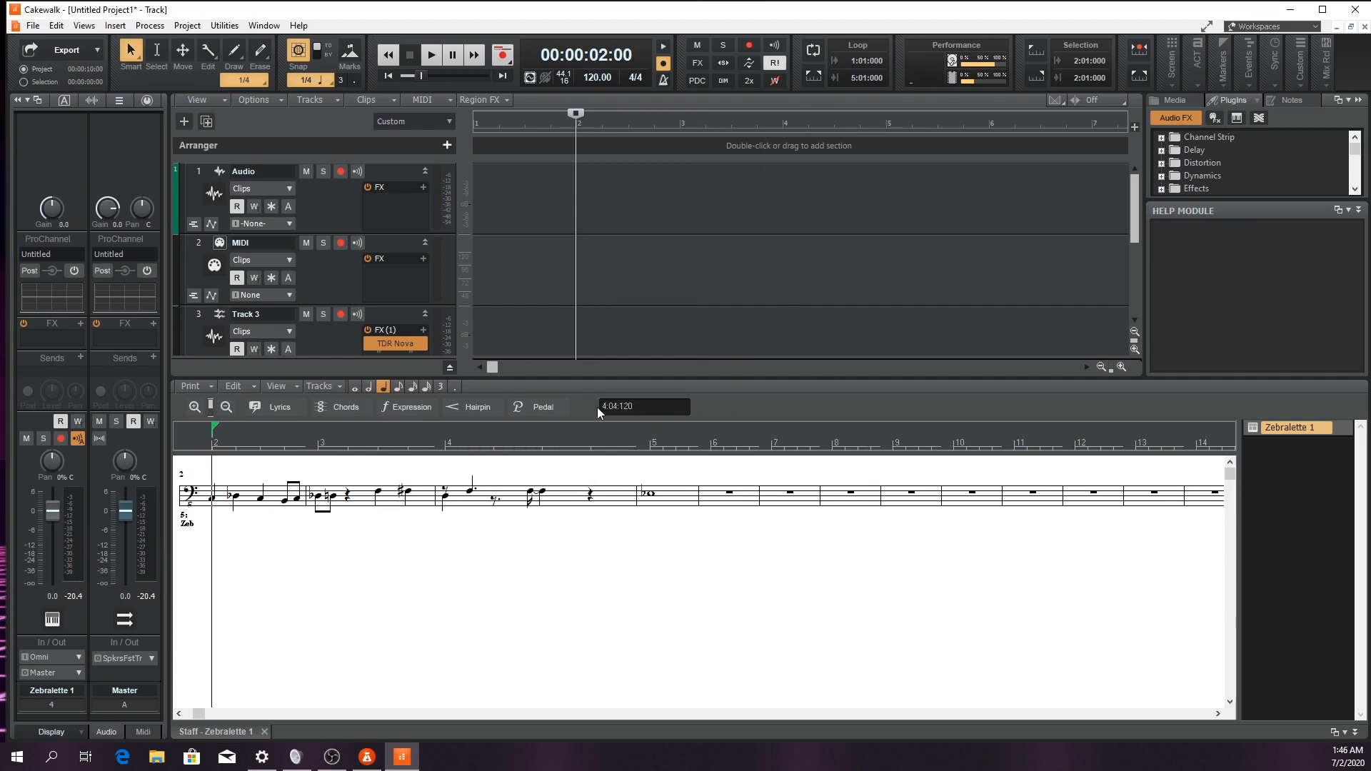
{"action": "key", "text": "space"}
{"action": "key", "text": "space"}
{"action": "key", "text": "d"}
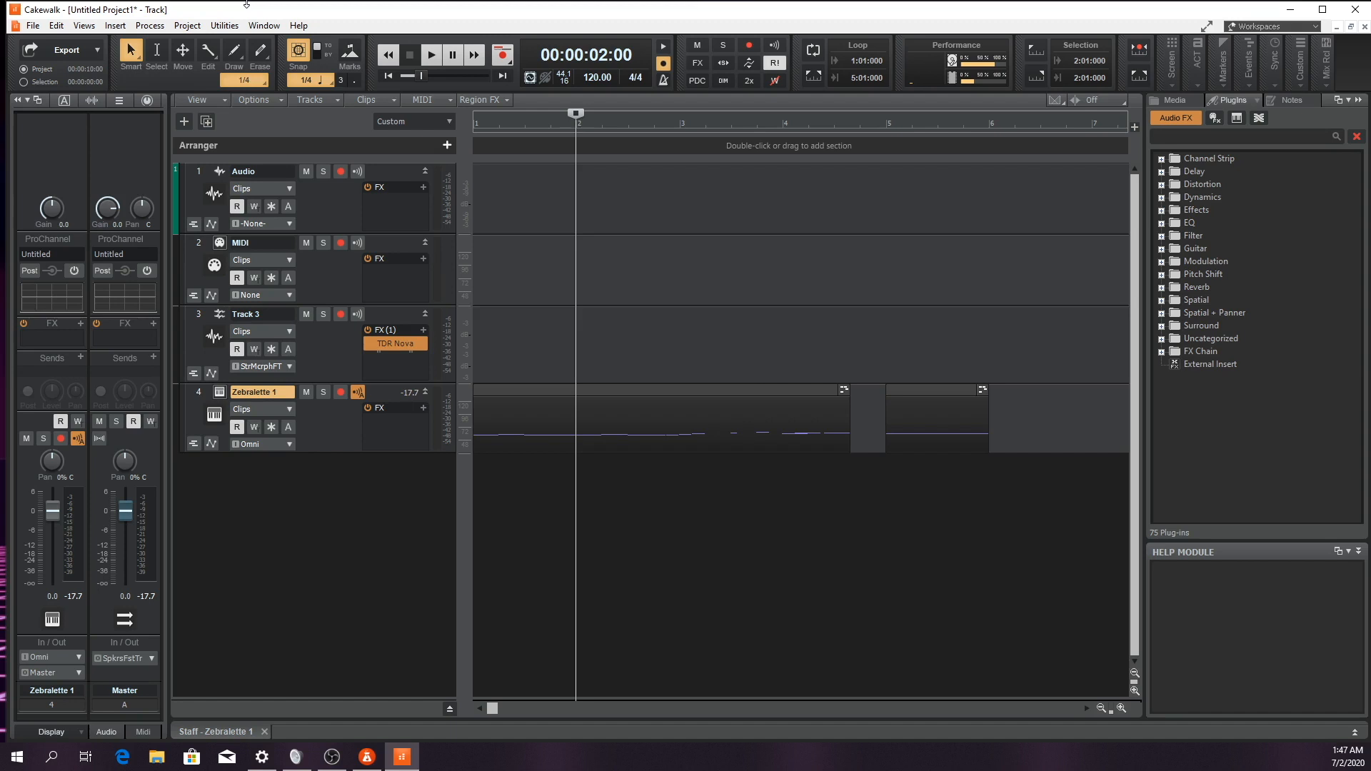
Quantize the first Zebralette clip to a 1/16 duration with 100 percent strength
{"action": "left_click", "coordinate": [646, 389]}
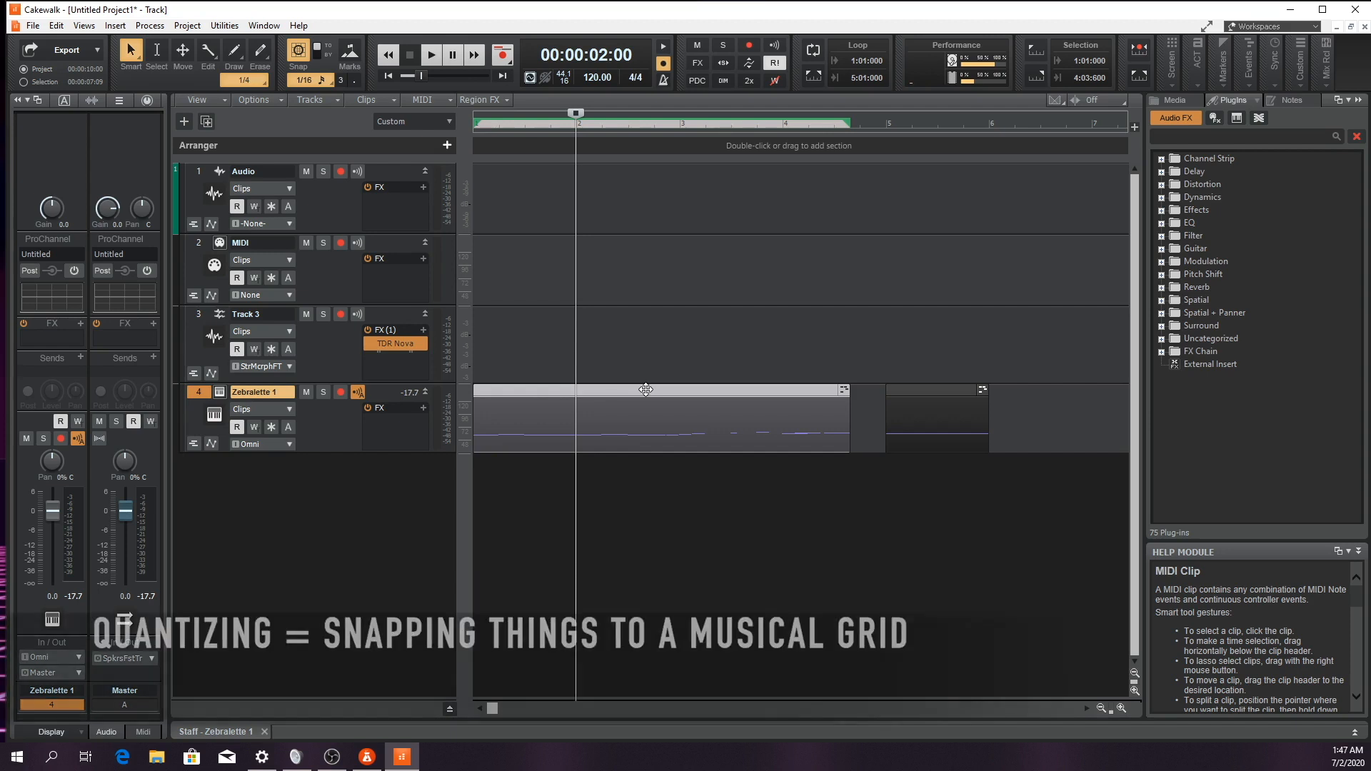
{"action": "left_click", "coordinate": [55, 26]}
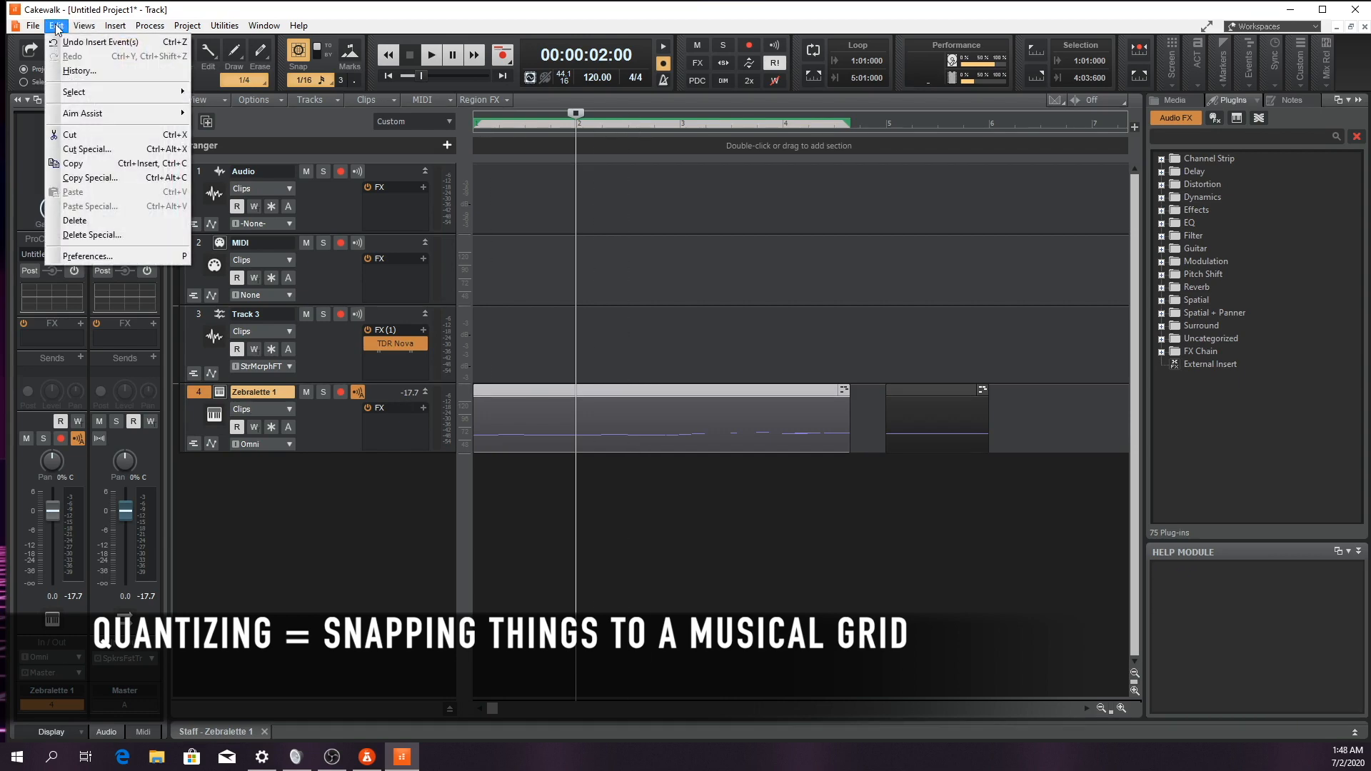
{"action": "mouse_move", "coordinate": [139, 27]}
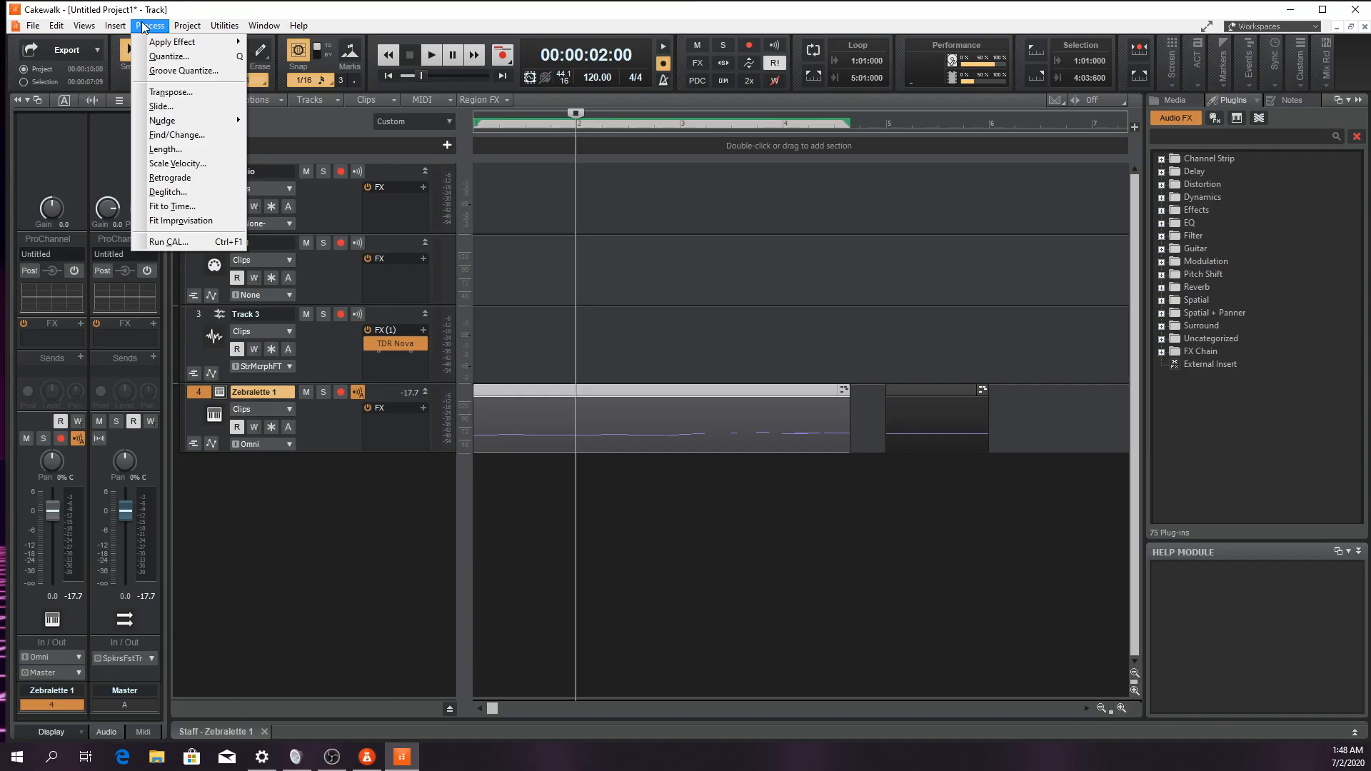
{"action": "left_click", "coordinate": [173, 5]}
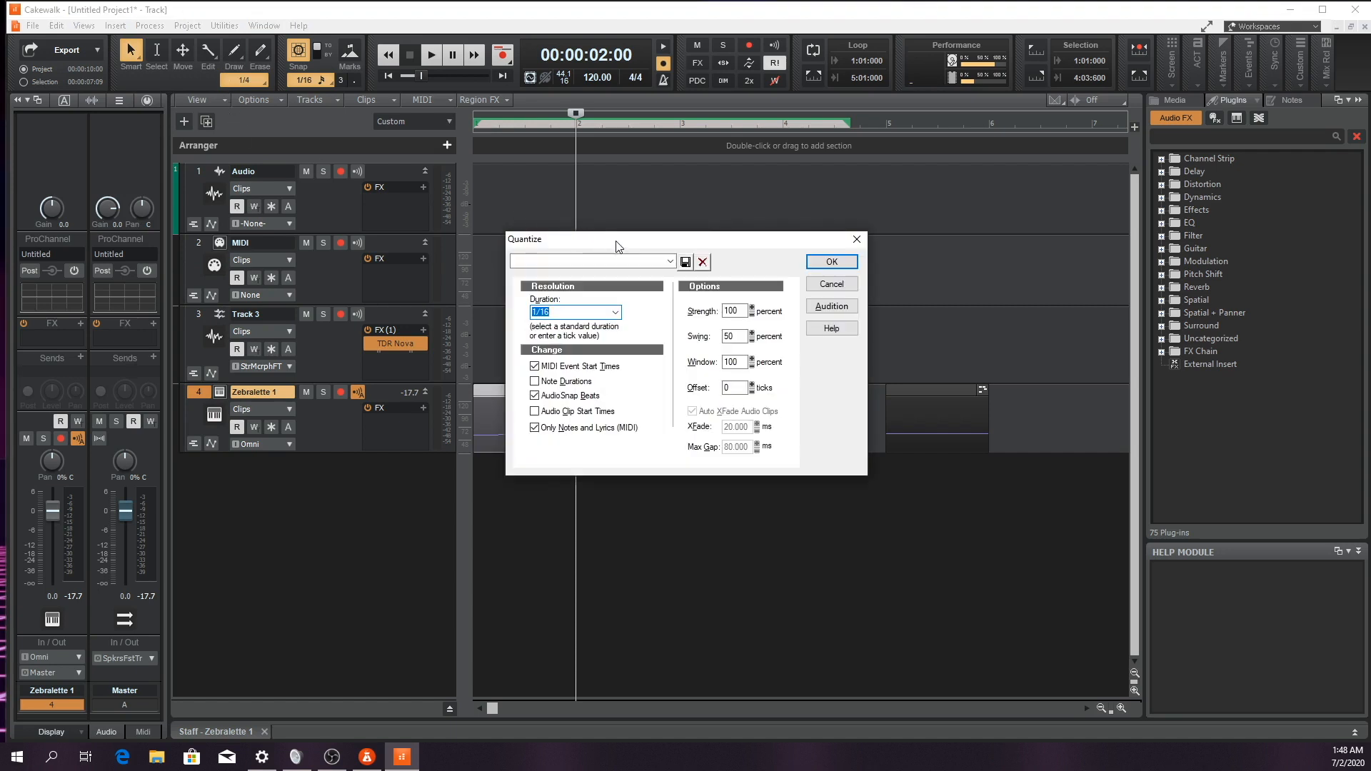
{"action": "left_click_drag", "start_coordinate": [615, 240], "coordinate": [774, 161]}
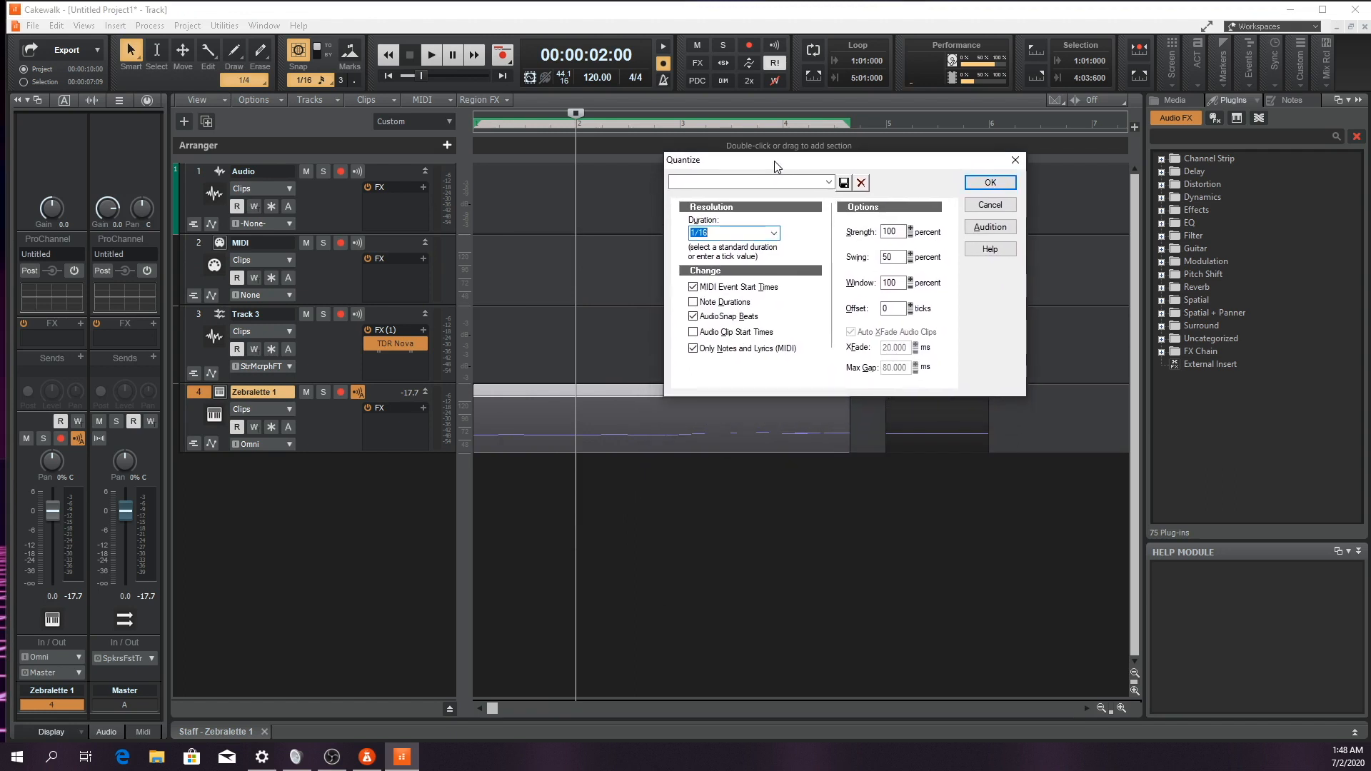
{"action": "left_click", "coordinate": [773, 235]}
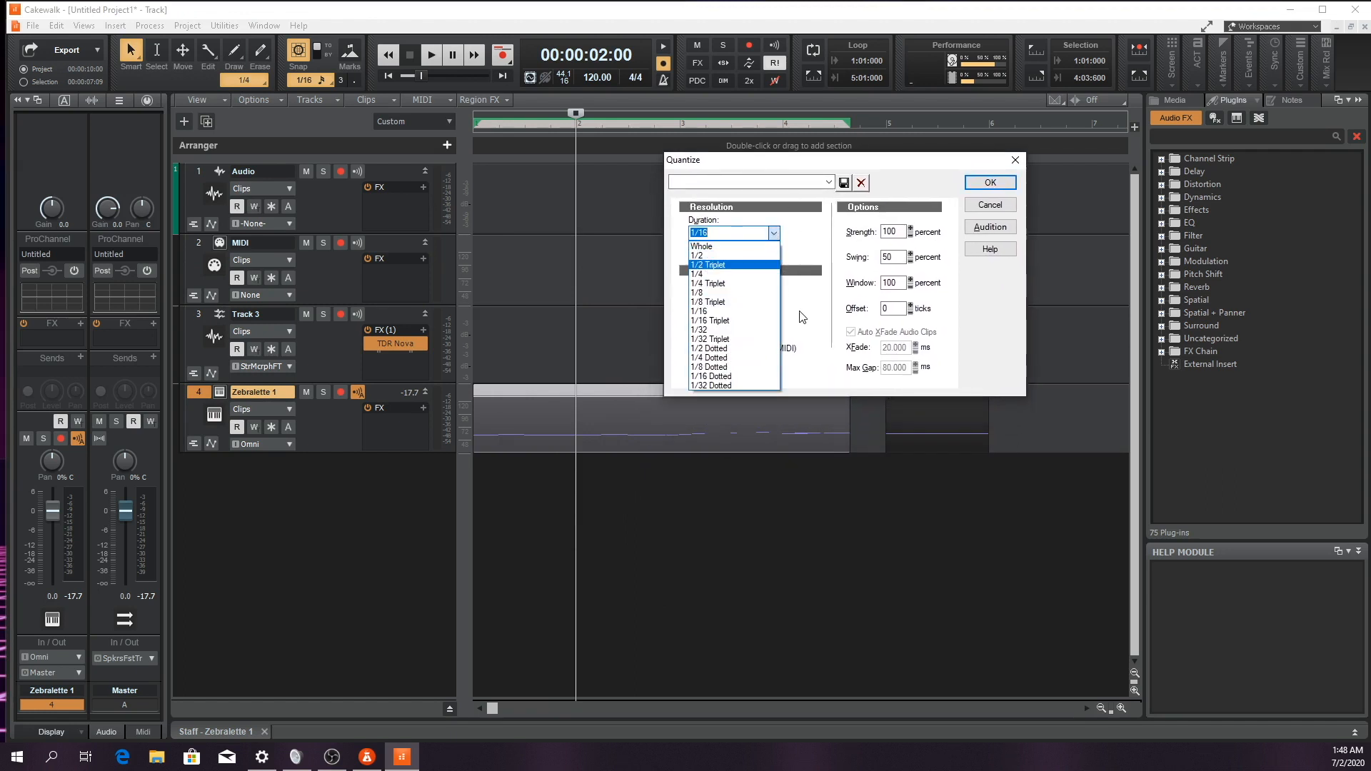
{"action": "left_click", "coordinate": [736, 313]}
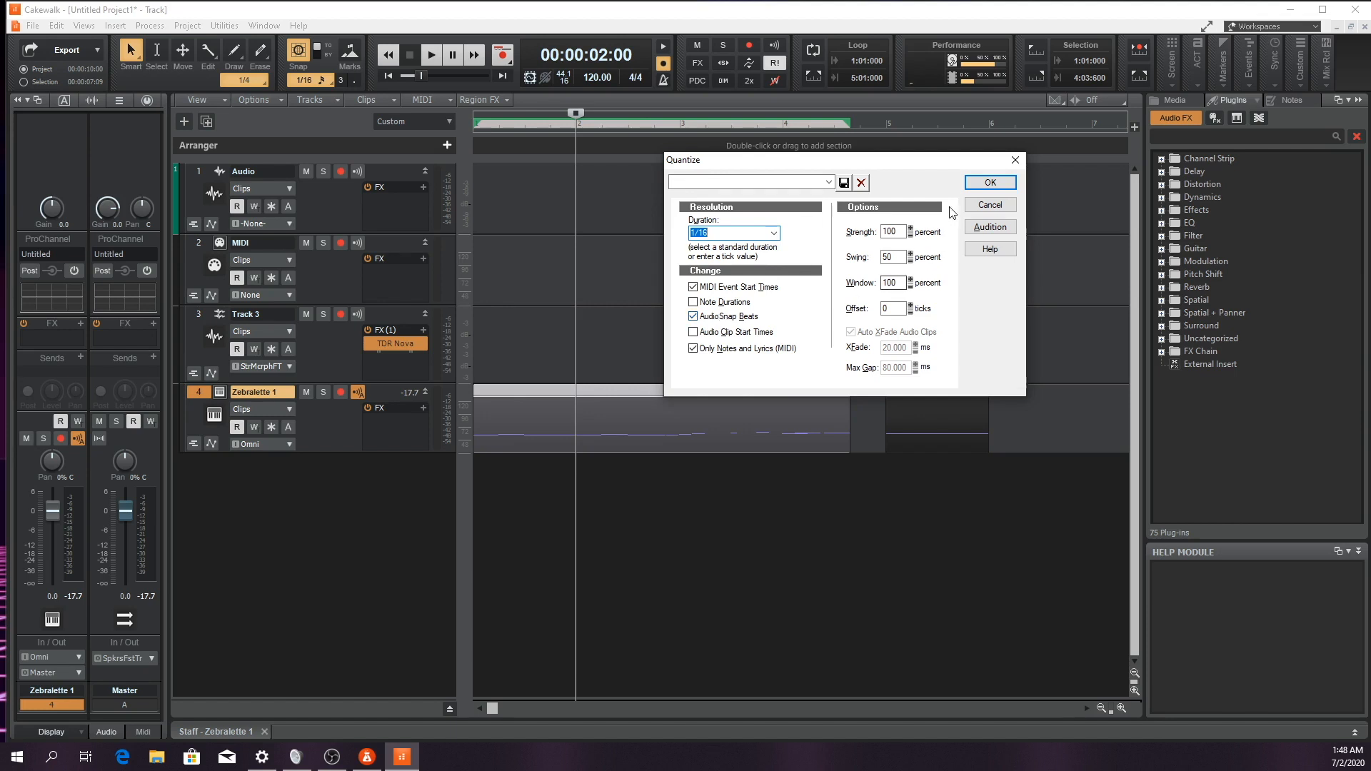
{"action": "left_click", "coordinate": [989, 182]}
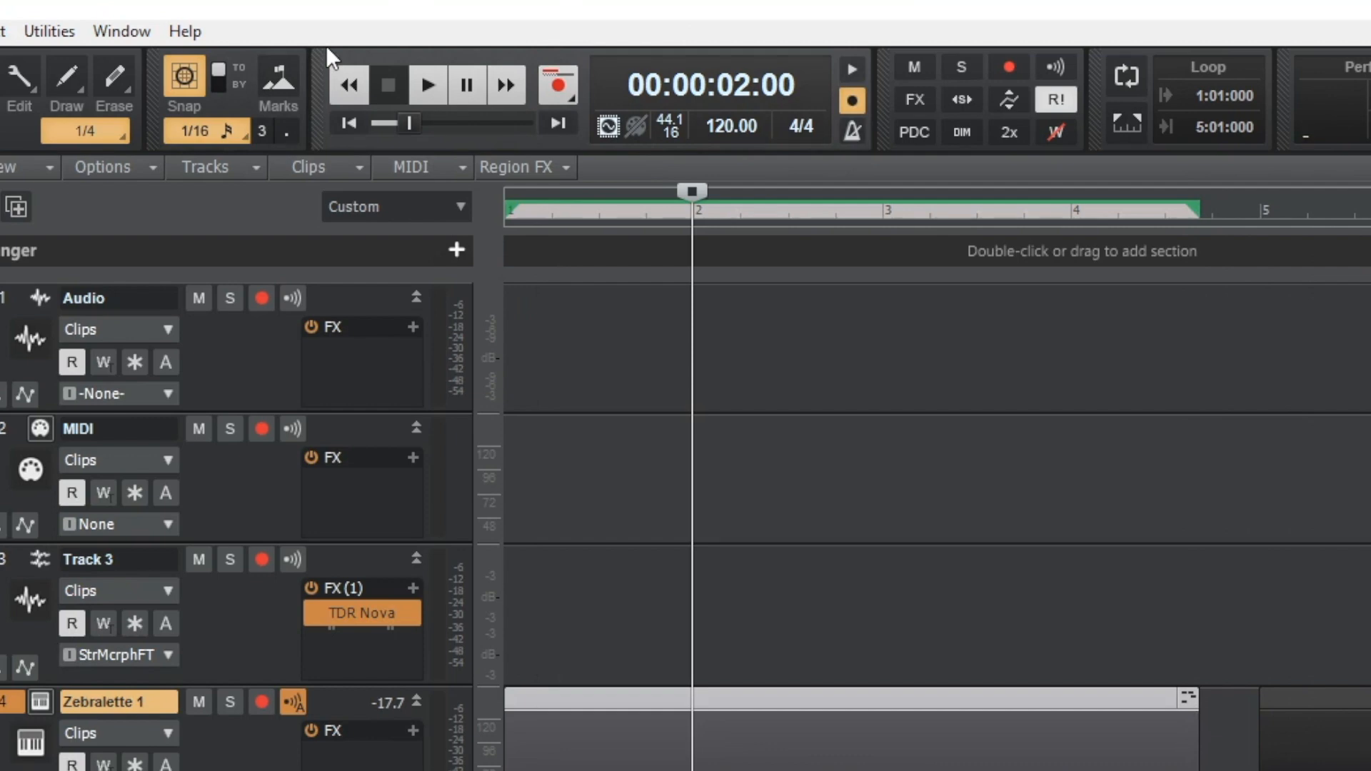
Return the playhead to the project start, open the tempo value for editing, and leave it unedited
{"action": "left_click", "coordinate": [350, 83]}
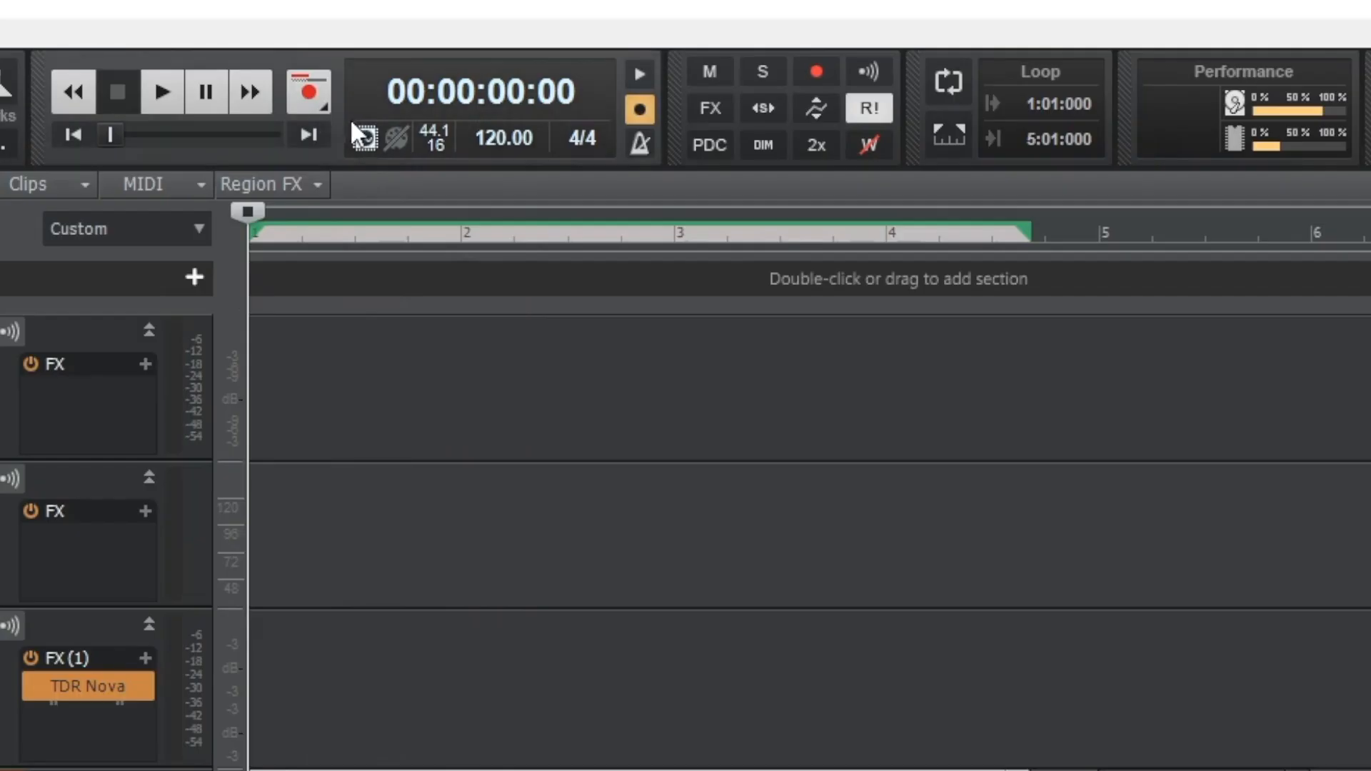
{"action": "double_click", "coordinate": [494, 140]}
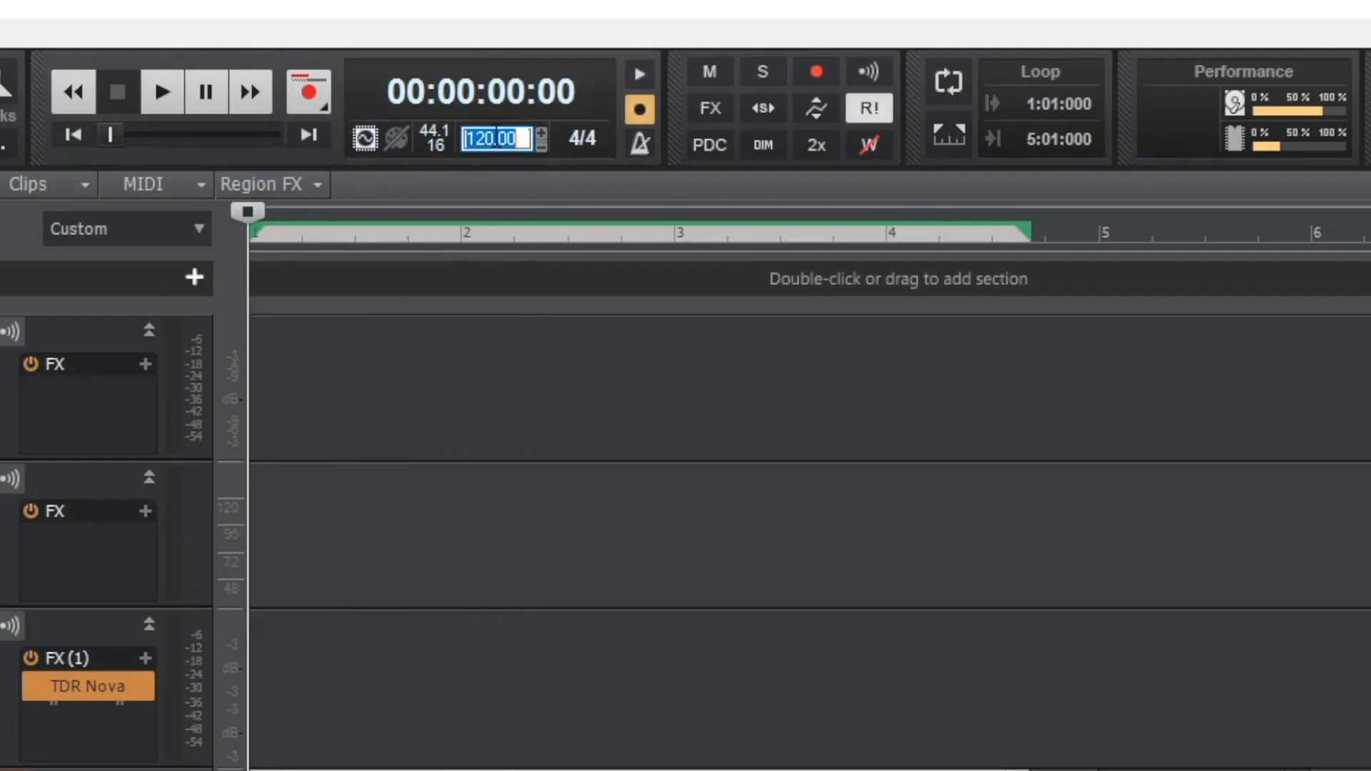
{"action": "left_click", "coordinate": [547, 169]}
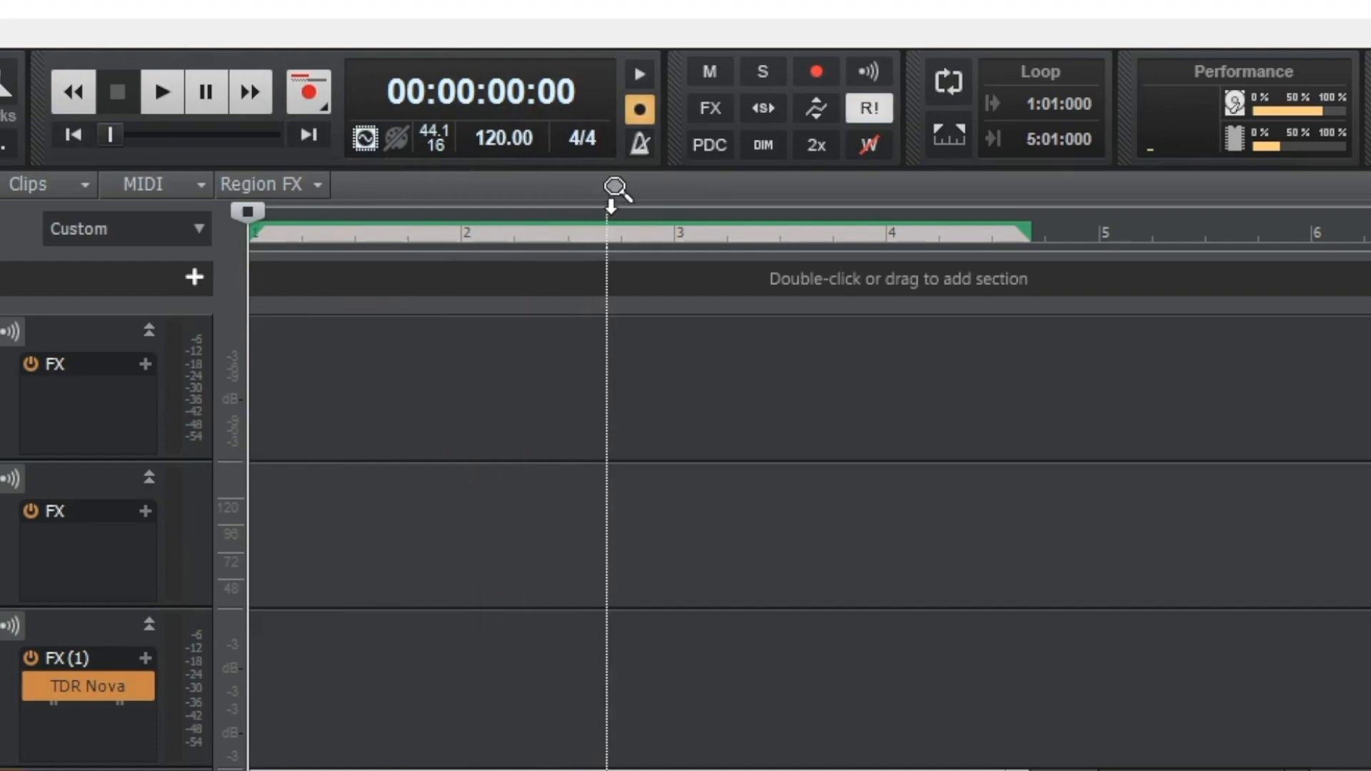
Examine the beats per measure, beat value and key signature options in the Meter/Key Signature settings, and cancel
{"action": "left_click", "coordinate": [590, 136]}
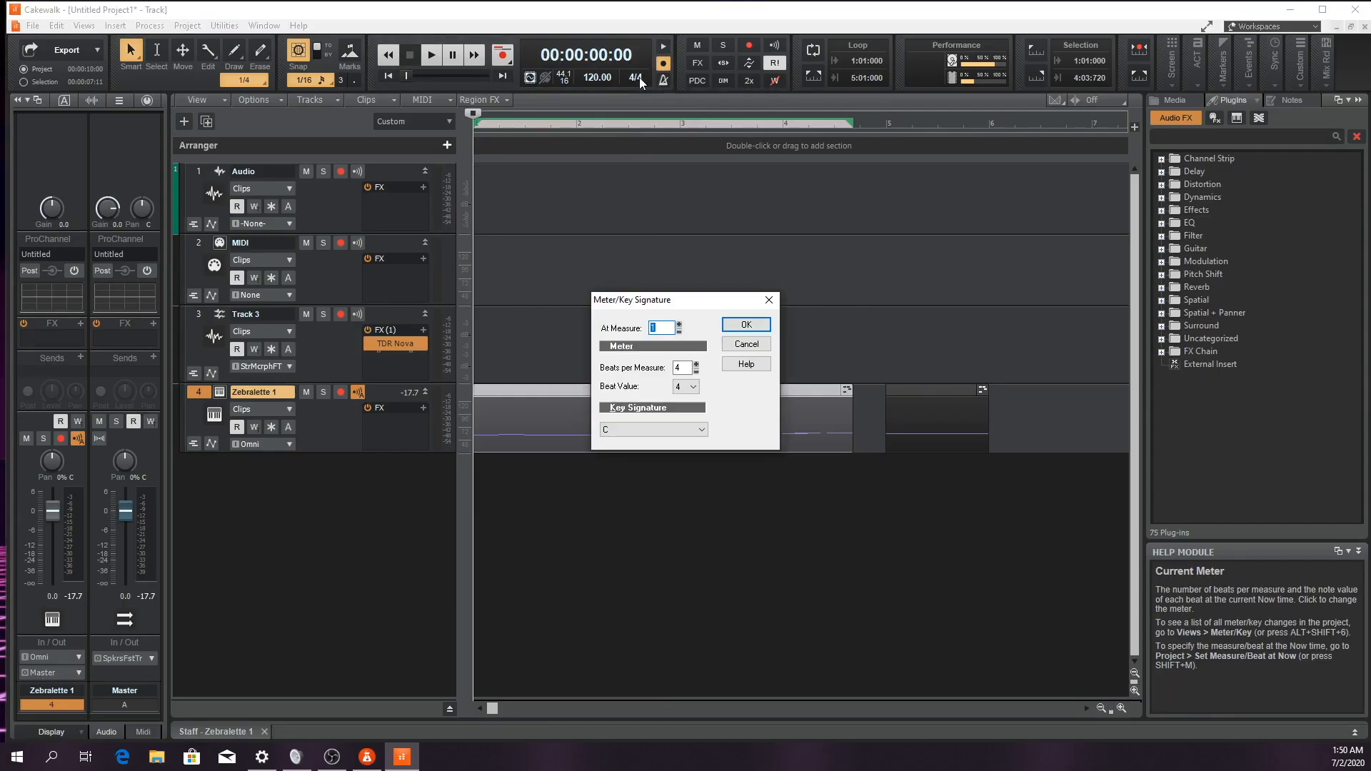
{"action": "left_click", "coordinate": [687, 368]}
{"action": "left_click", "coordinate": [697, 390]}
{"action": "left_click", "coordinate": [697, 390]}
{"action": "left_click", "coordinate": [703, 430]}
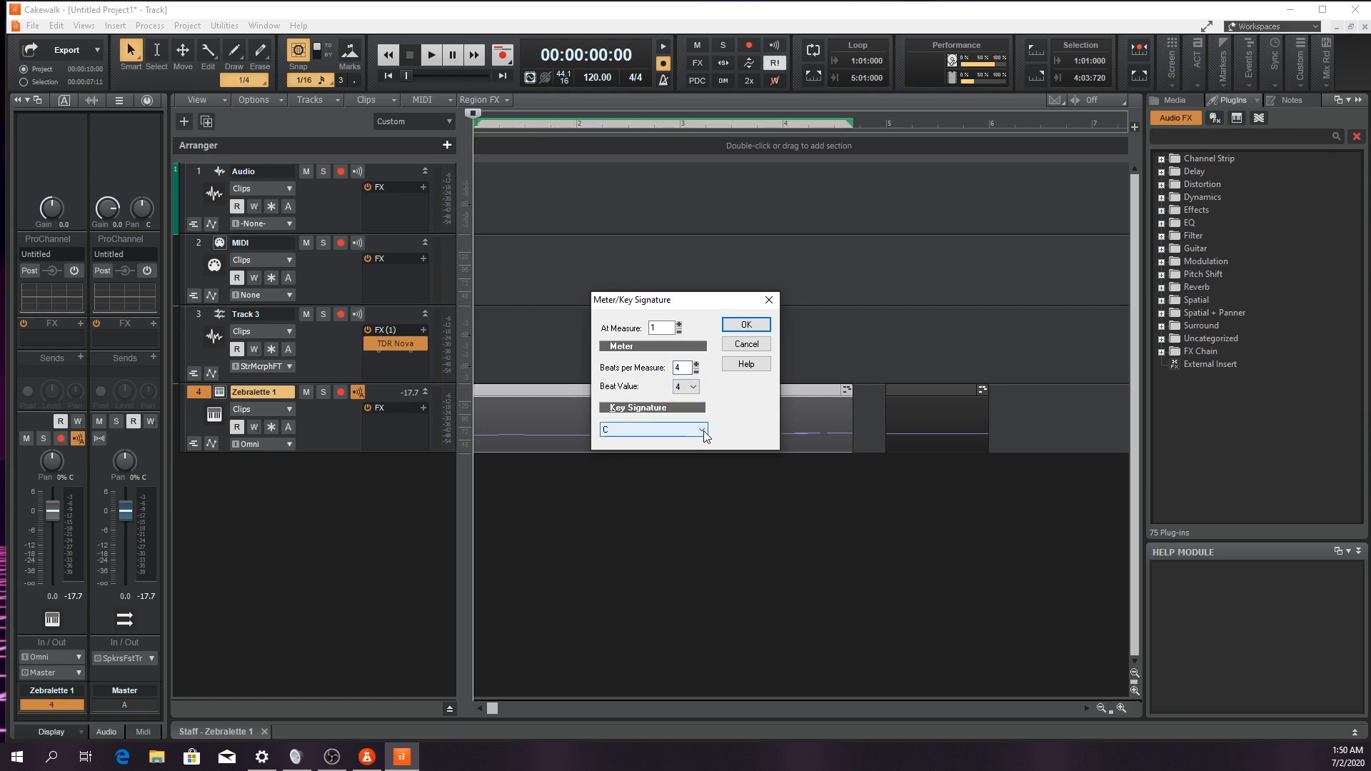
{"action": "left_click", "coordinate": [704, 431]}
{"action": "left_click", "coordinate": [746, 343]}
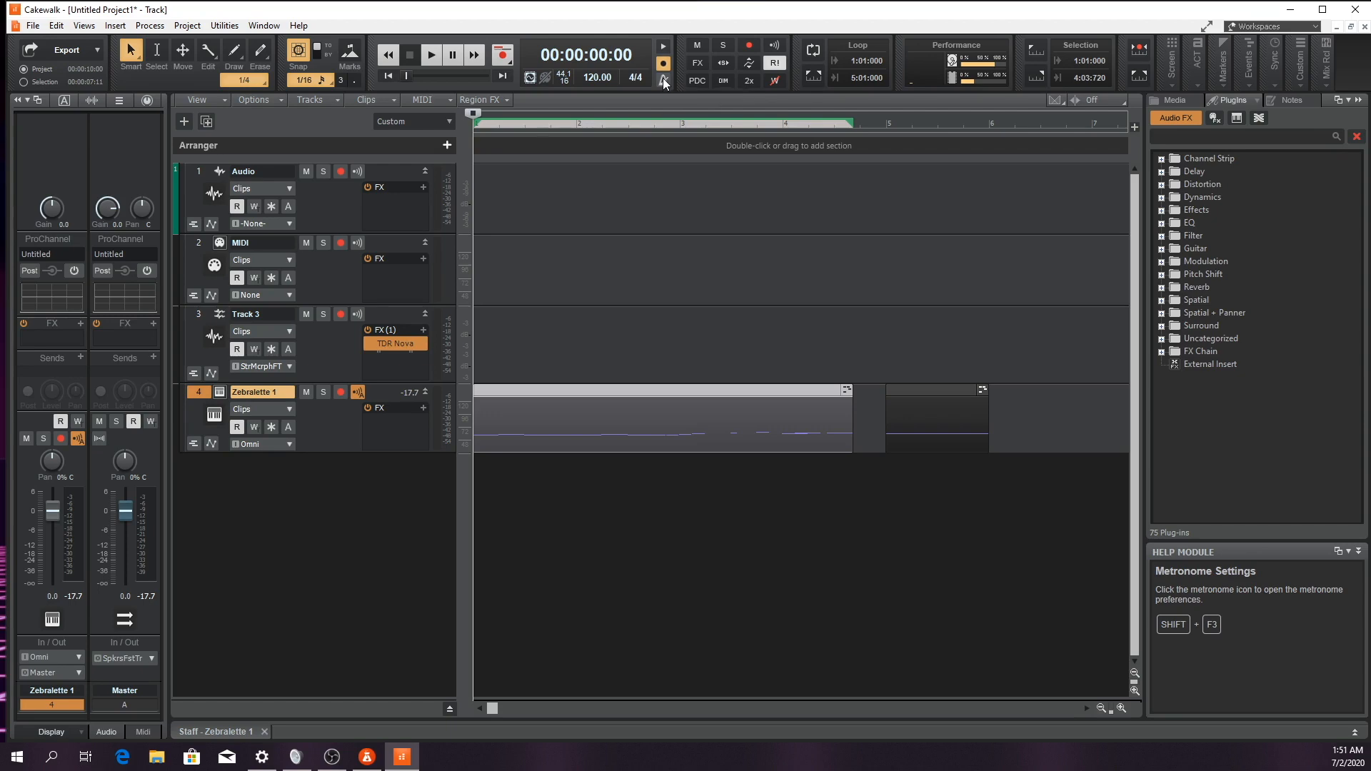
Set the metronome's record count-in to 1 measure, apply it, and reopen the preferences briefly before cancelling
{"action": "left_click", "coordinate": [663, 83]}
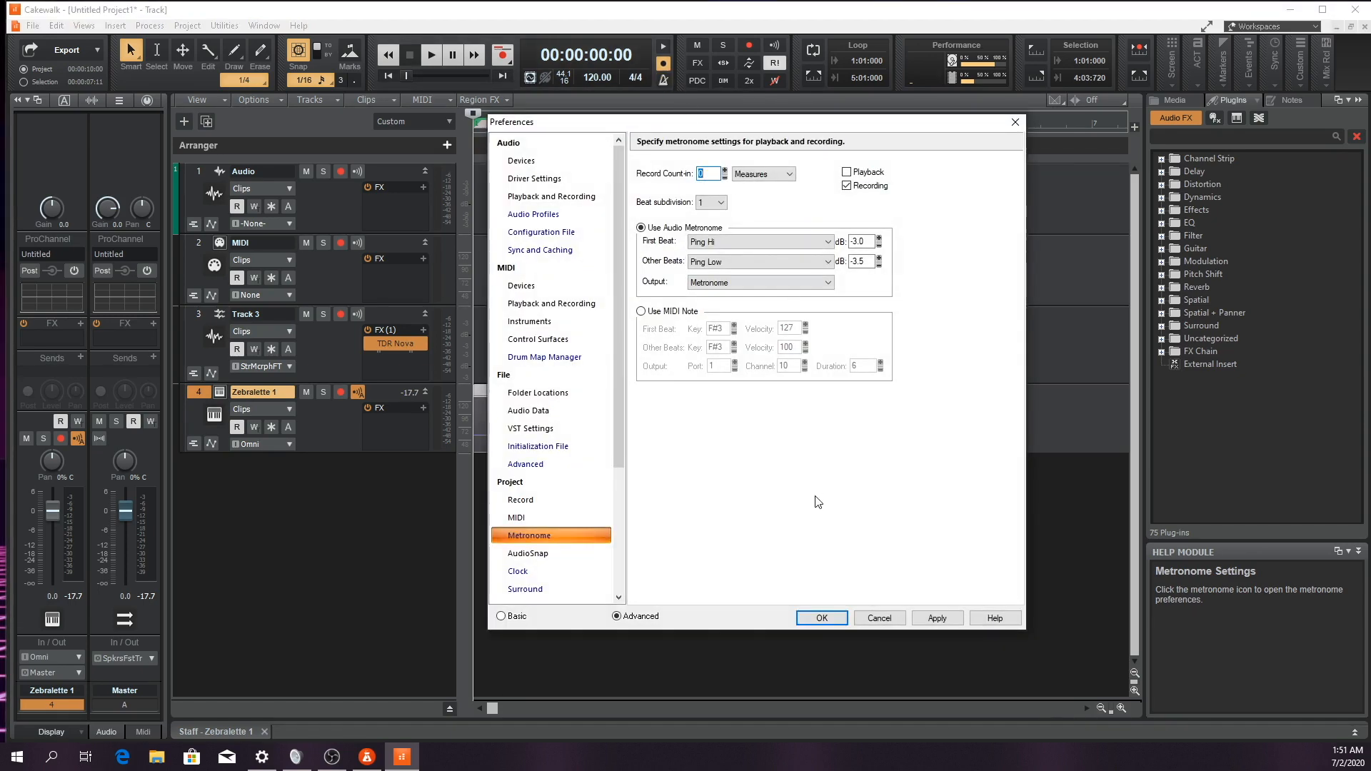
{"action": "left_click", "coordinate": [711, 174]}
{"action": "double_click", "coordinate": [711, 174]}
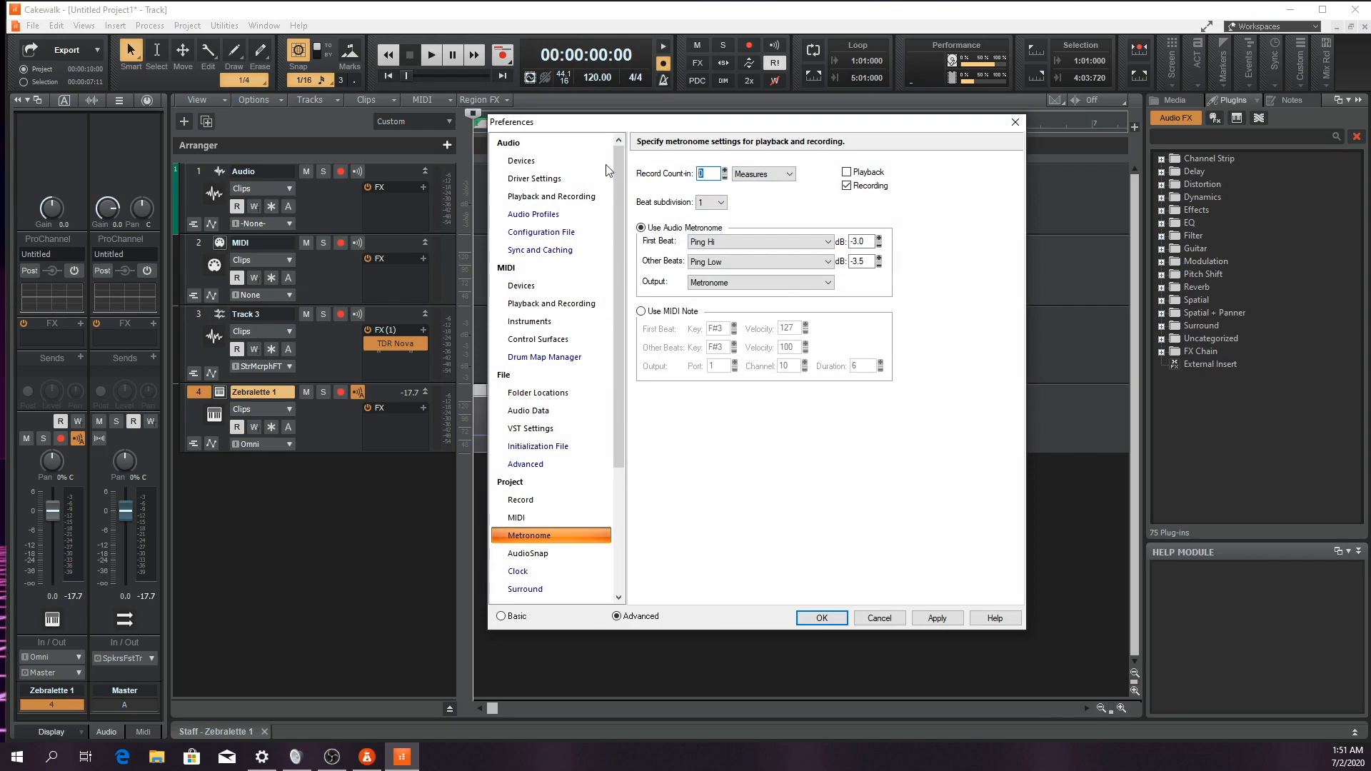
{"action": "type", "text": "1"}
{"action": "left_click", "coordinate": [933, 616]}
{"action": "left_click", "coordinate": [822, 618]}
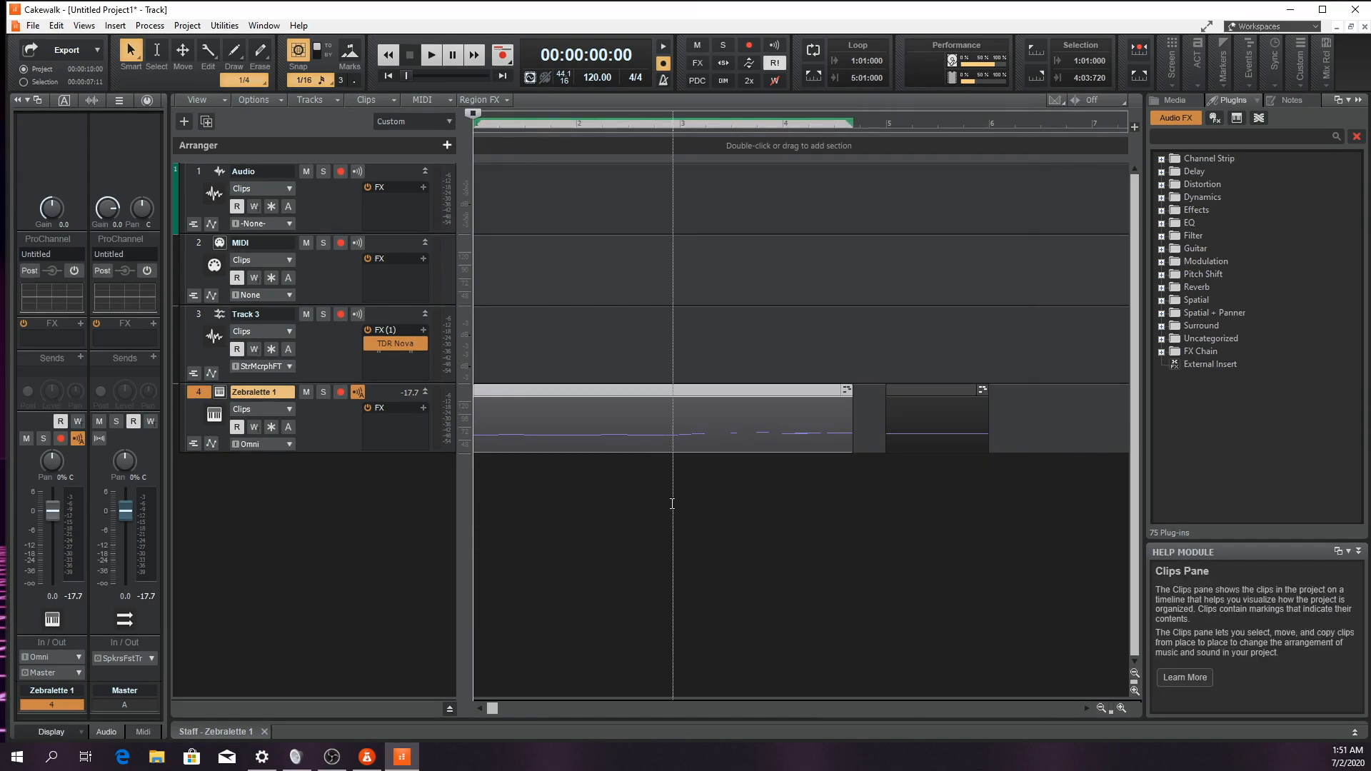
{"action": "key", "text": "p"}
{"action": "left_click", "coordinate": [877, 617]}
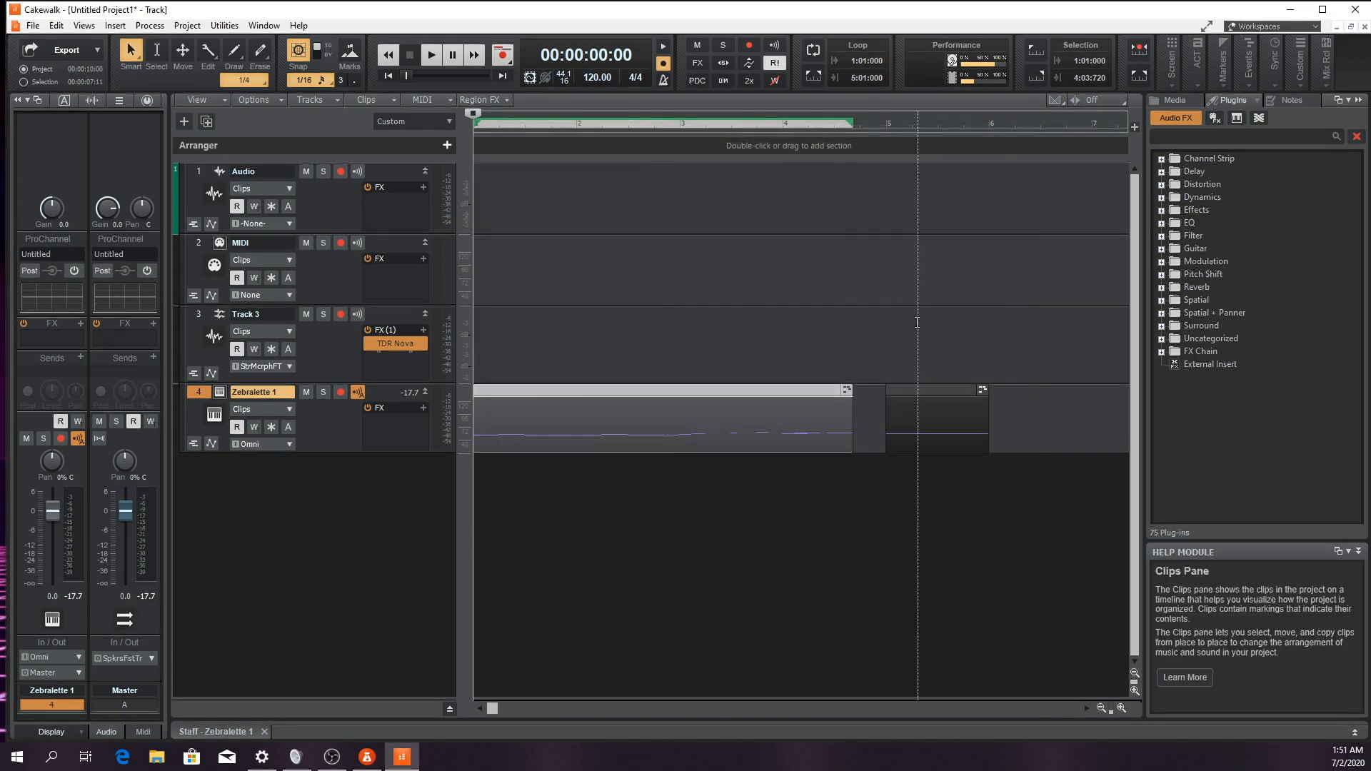
Toggle the metronome for recording off and on, and the metronome for playback on and off
{"action": "left_click", "coordinate": [664, 65]}
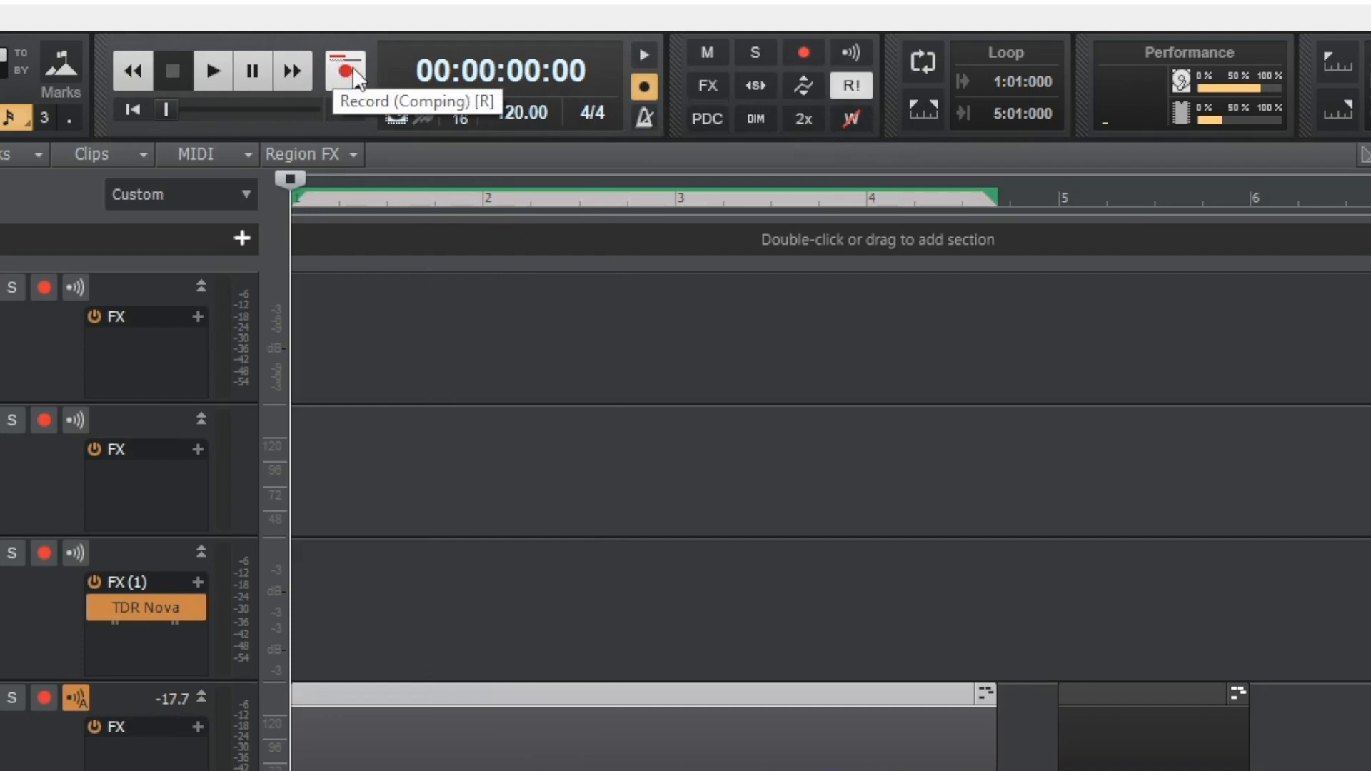
{"action": "left_click", "coordinate": [641, 77]}
{"action": "left_click", "coordinate": [640, 52]}
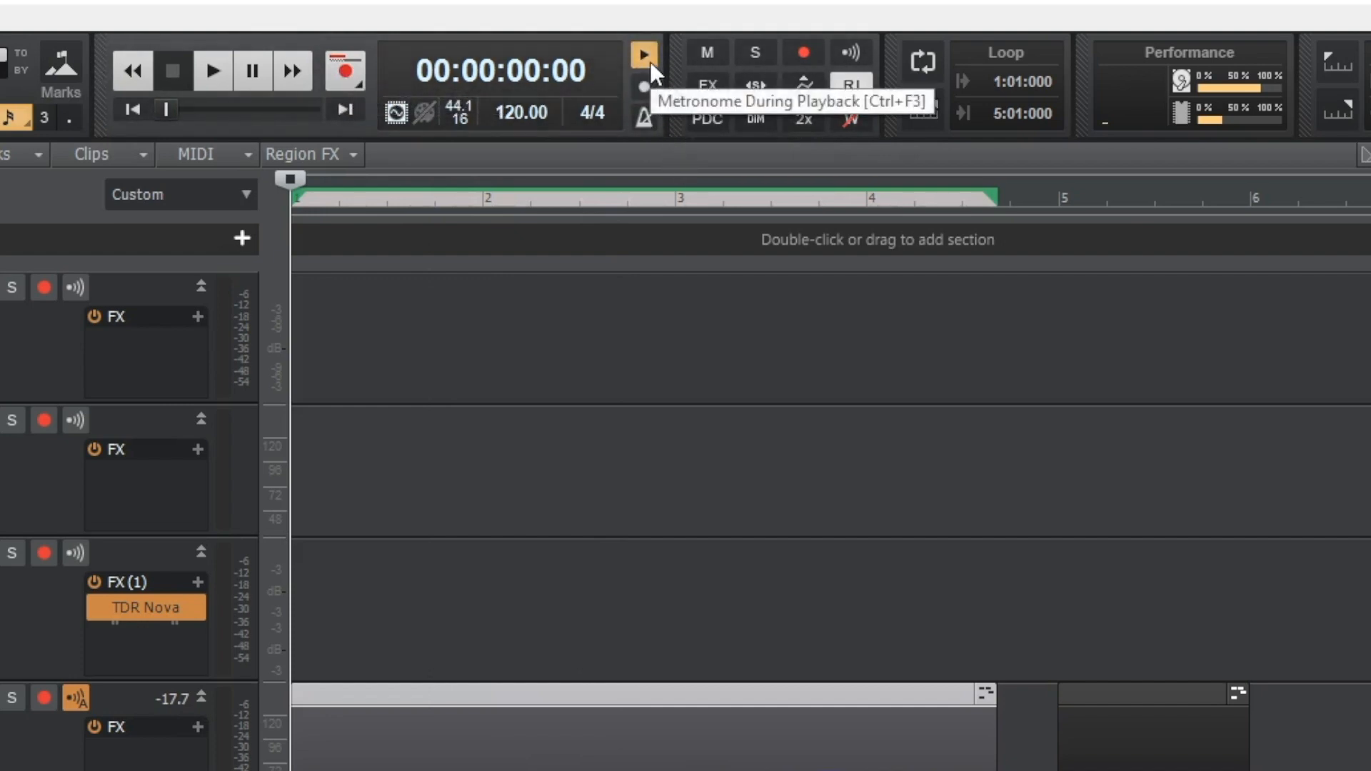
{"action": "left_click", "coordinate": [644, 87]}
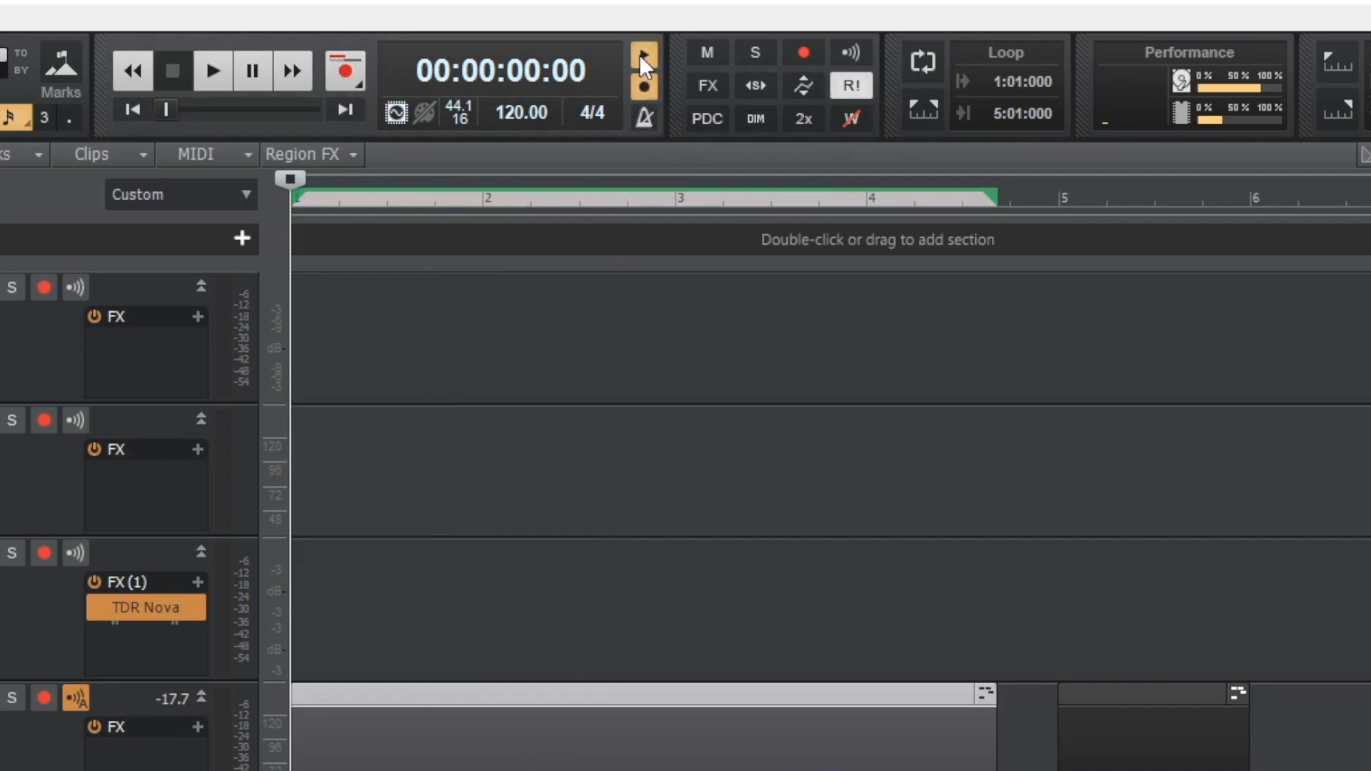
{"action": "left_click", "coordinate": [640, 55]}
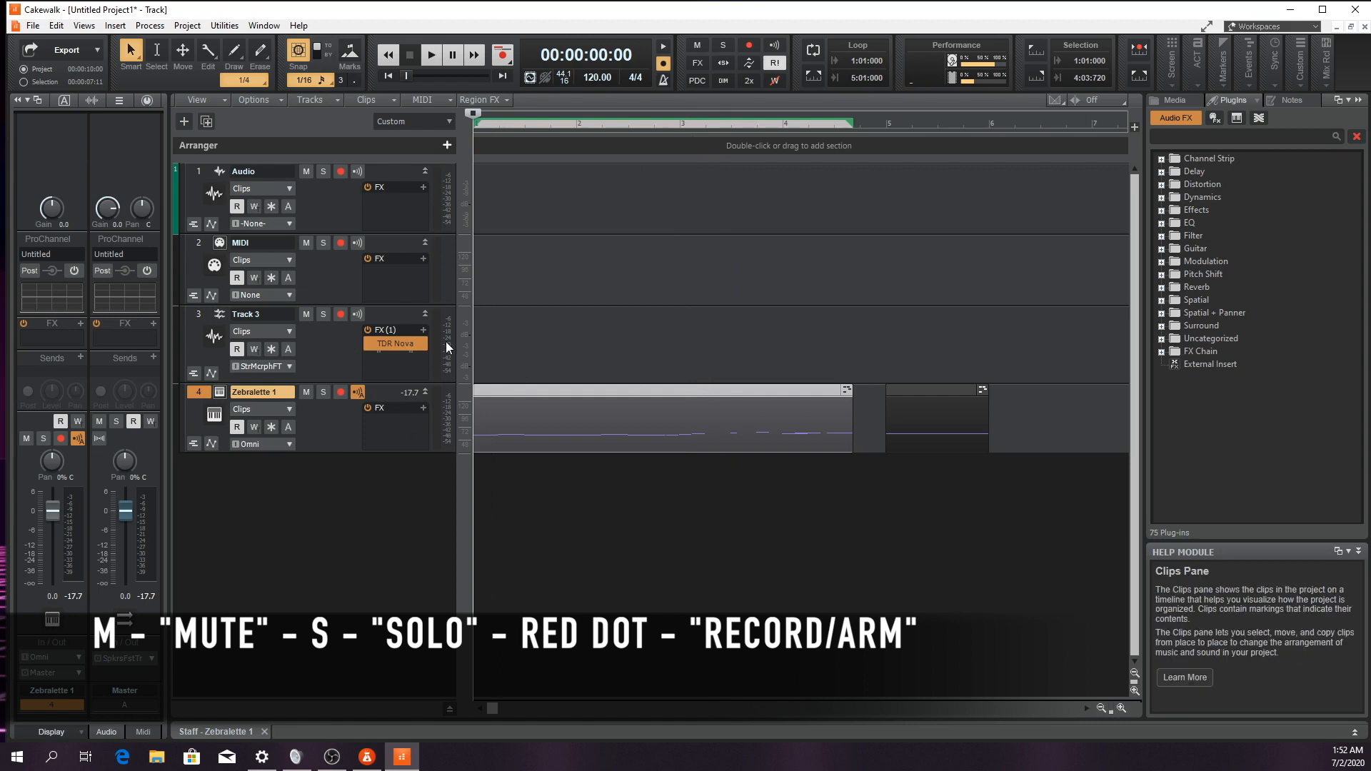
Try the mute, solo and record-arm controls on Track 3, leaving the track unarmed
{"action": "left_click", "coordinate": [308, 314]}
{"action": "left_click", "coordinate": [321, 317]}
{"action": "left_click", "coordinate": [340, 317]}
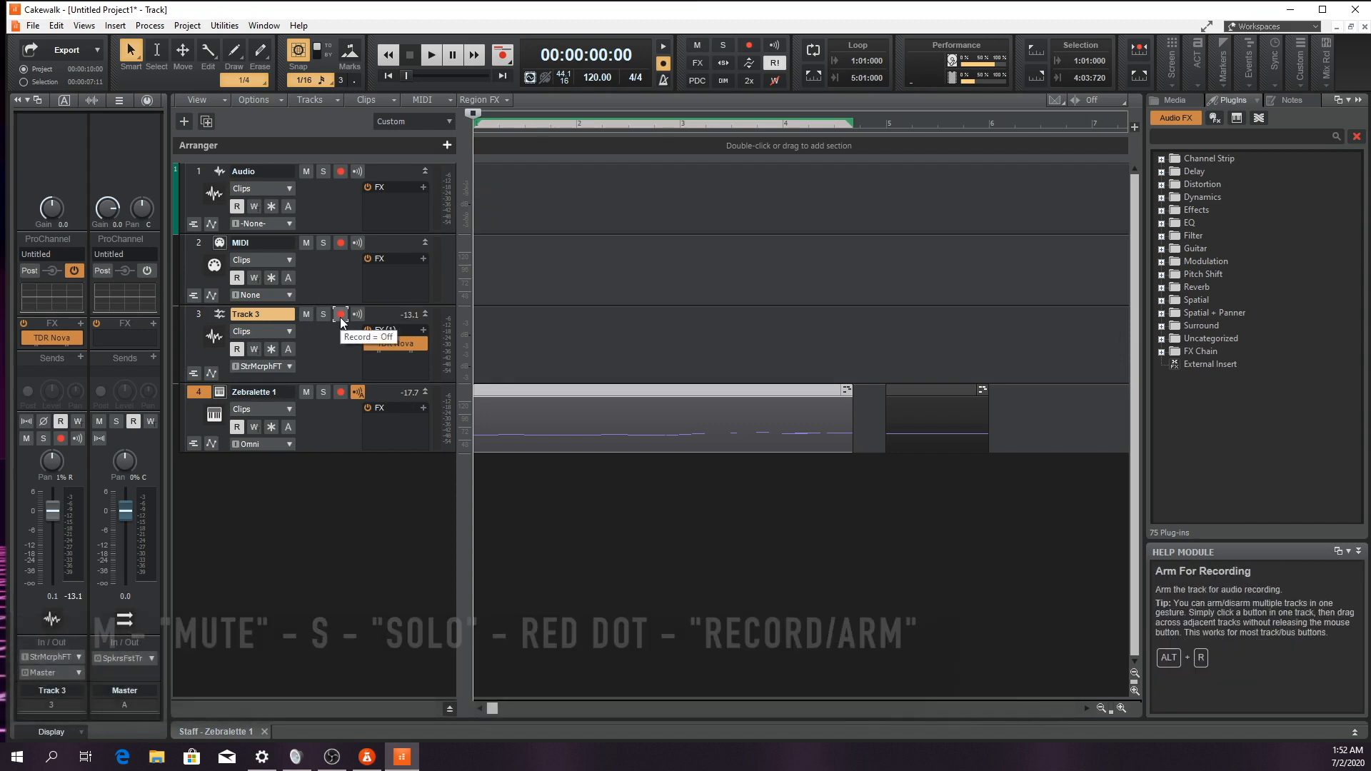
{"action": "left_click", "coordinate": [340, 317]}
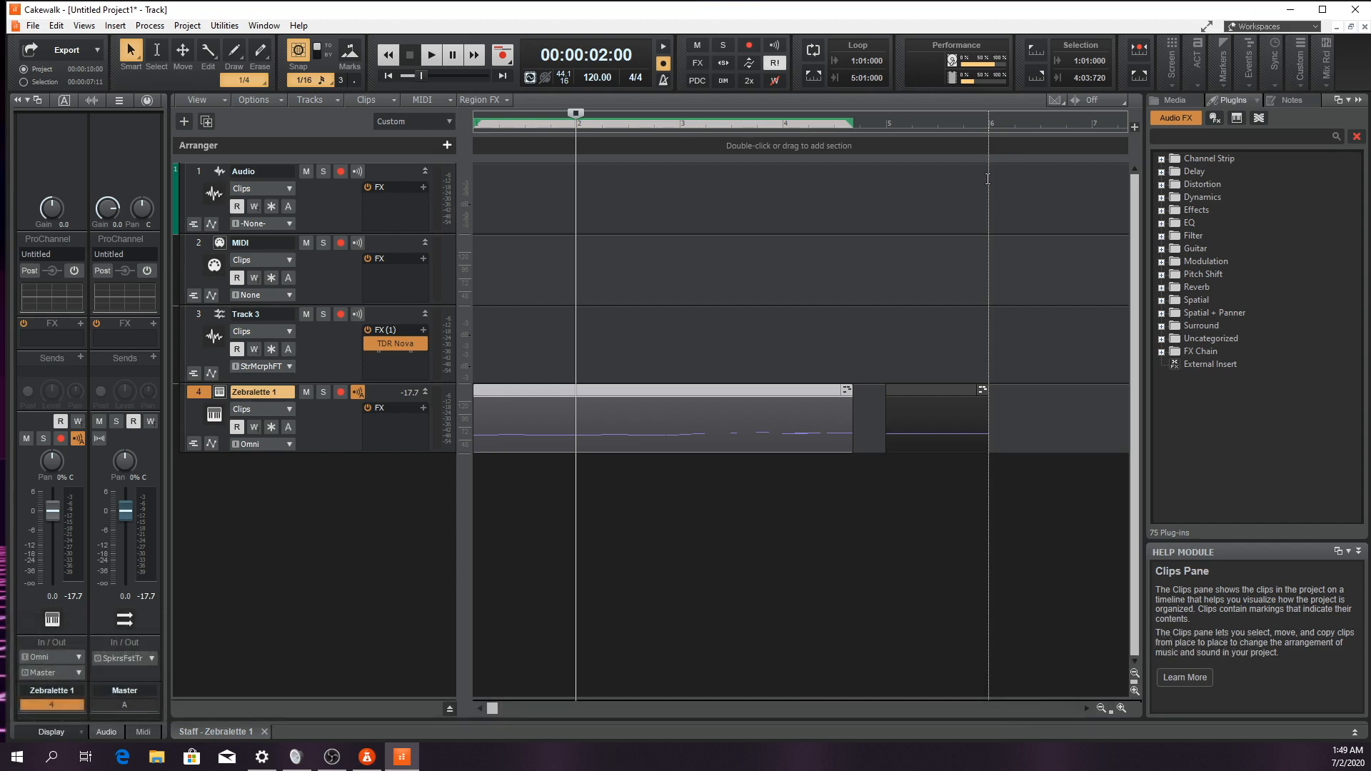
Examine the Save As options for the project, and cancel without saving
{"action": "left_click", "coordinate": [33, 25]}
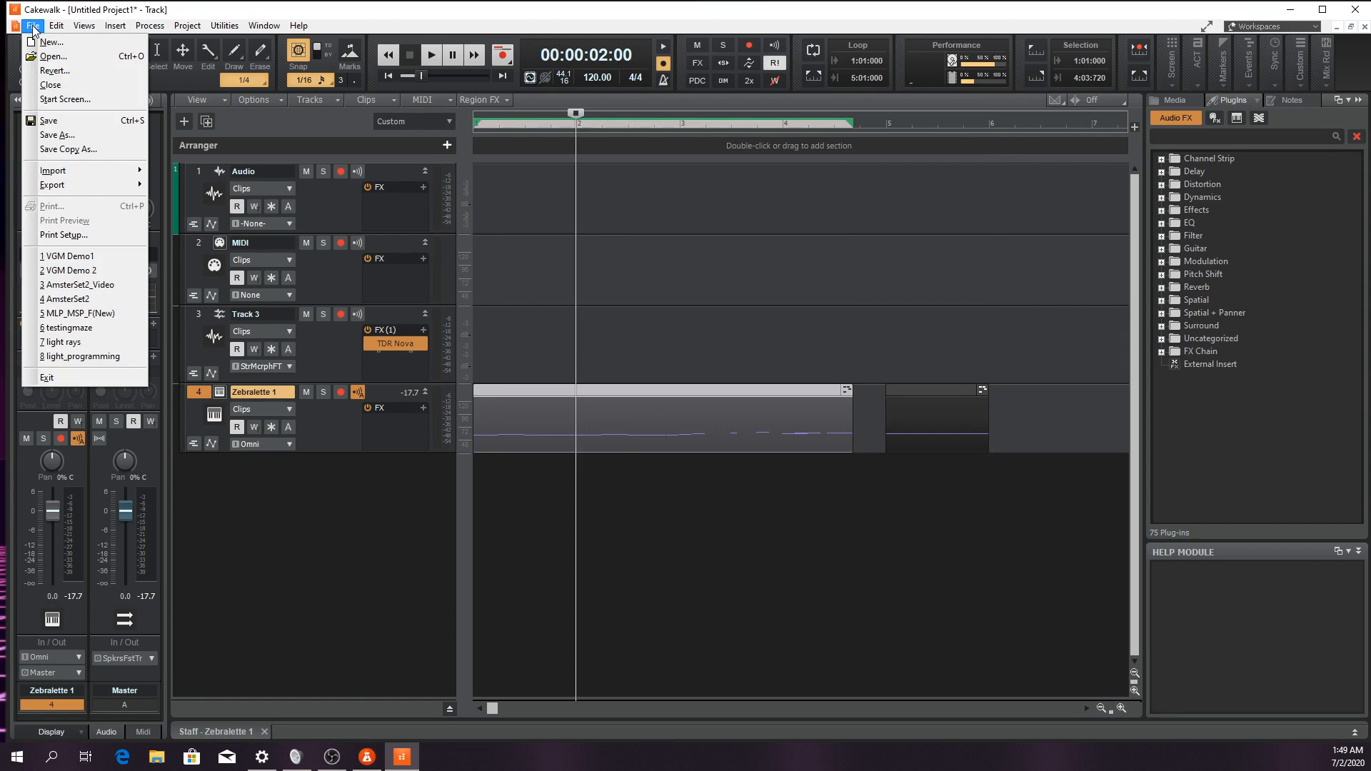
{"action": "left_click", "coordinate": [53, 135]}
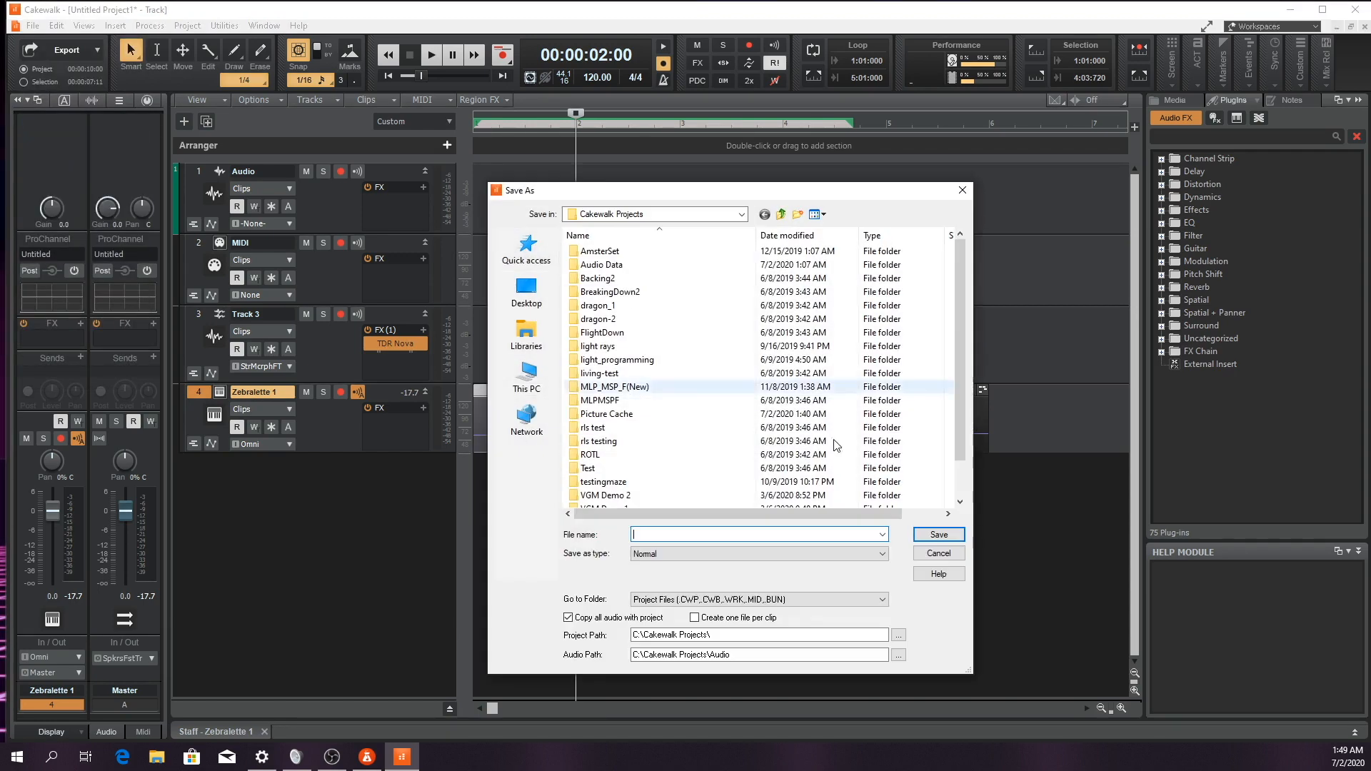
{"action": "left_click", "coordinate": [942, 557]}
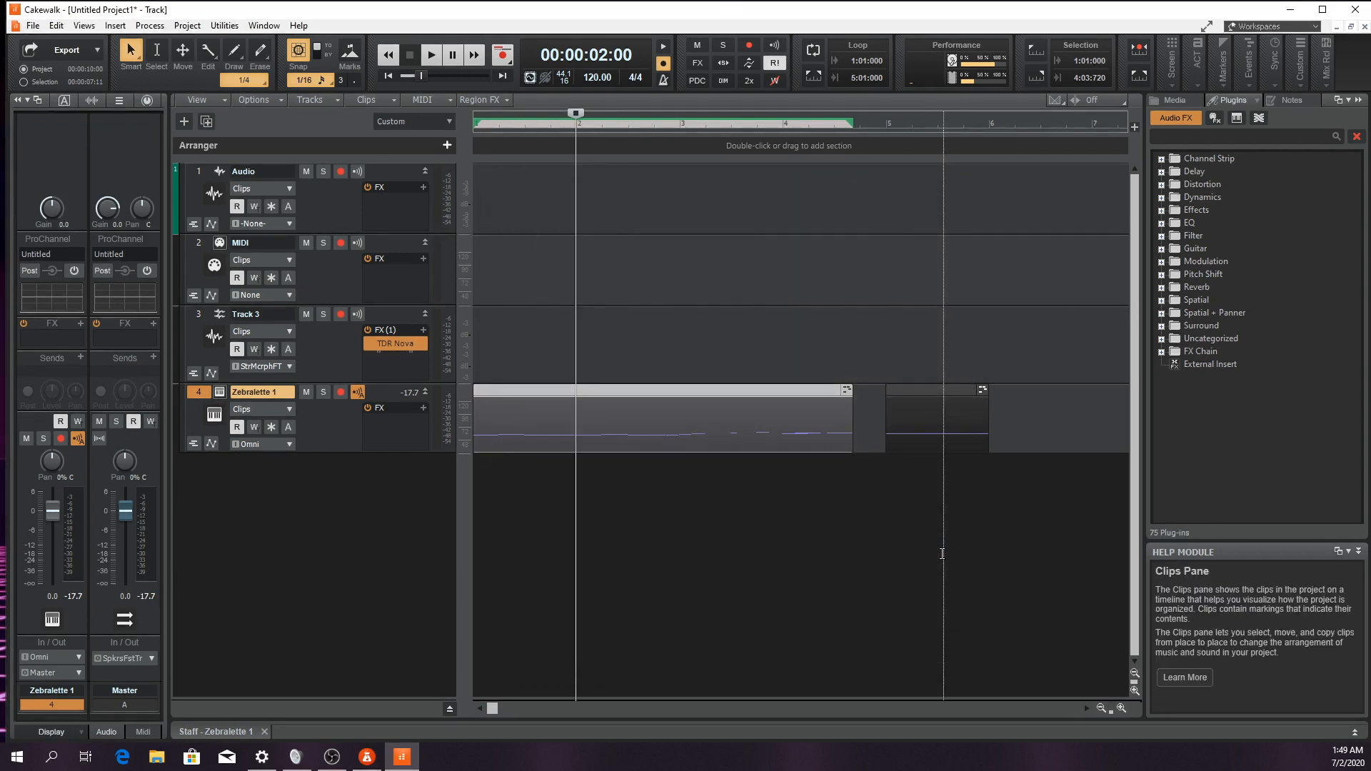